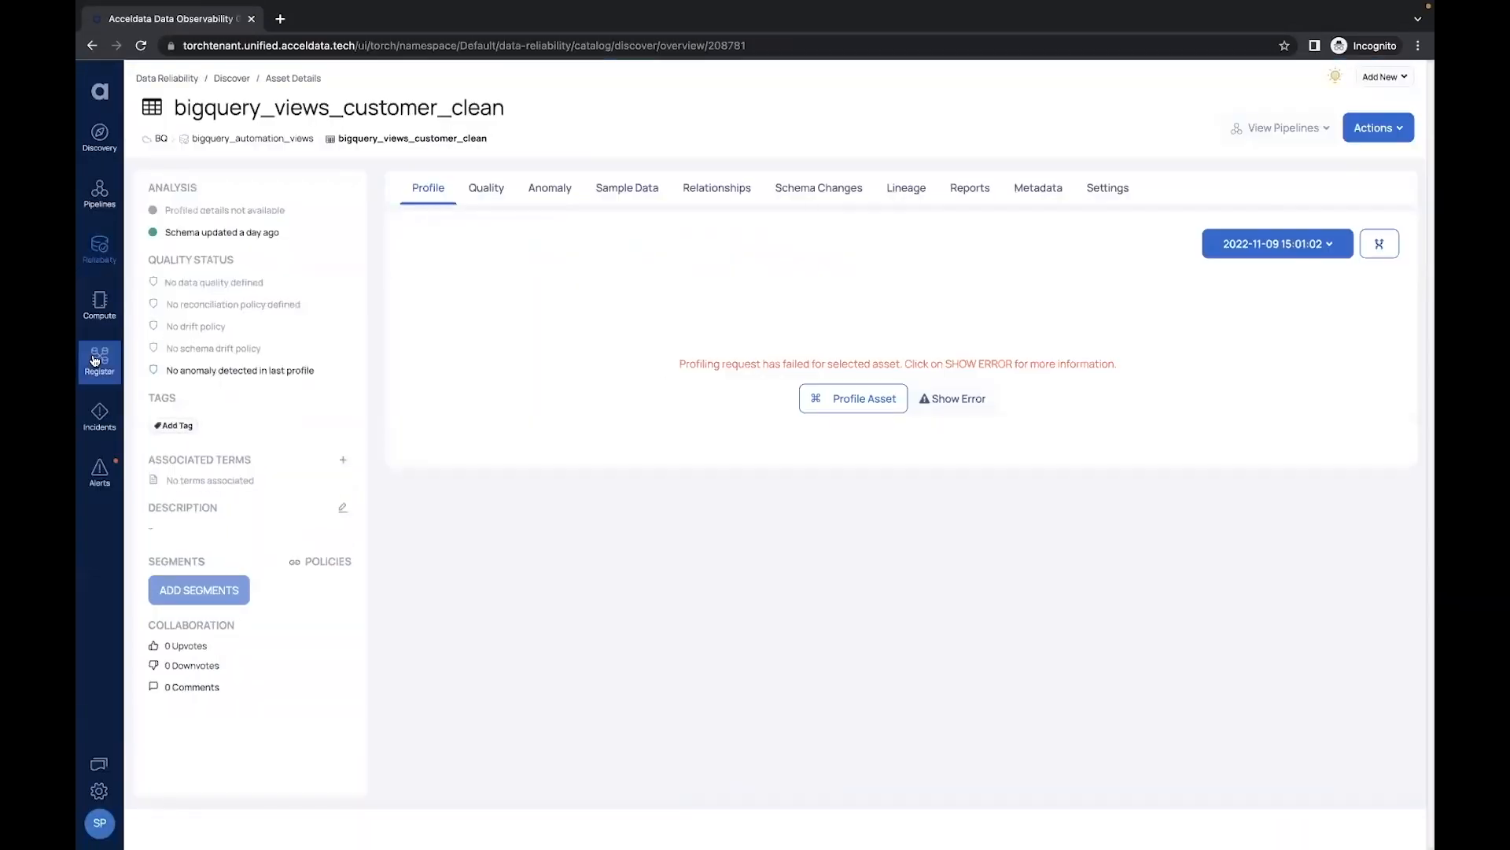
Step: Start setting up a new data plane from the registered data planes list and name it gcpdemodp
left_click(99, 360)
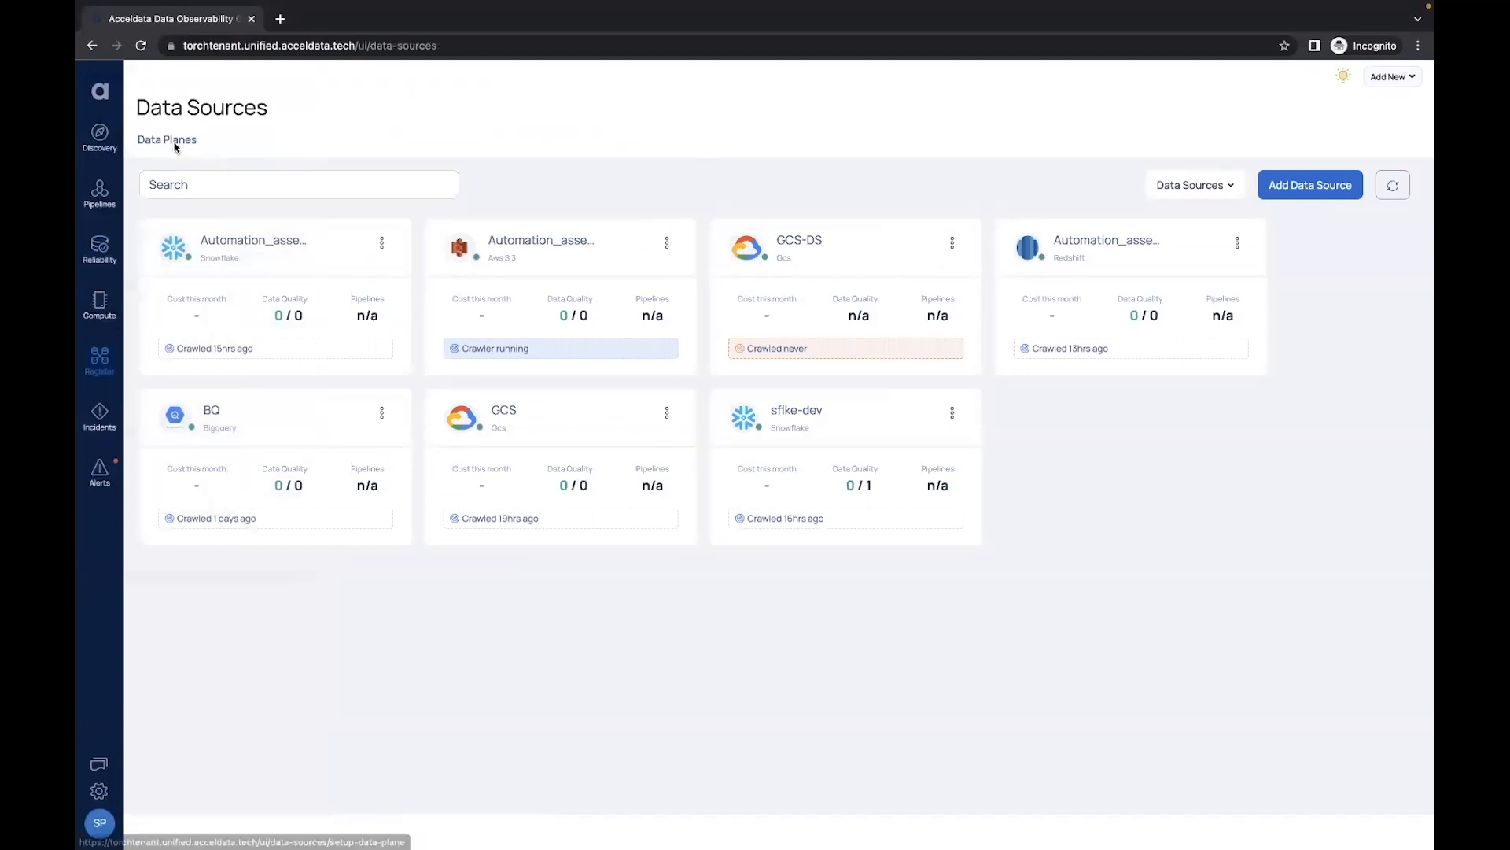
left_click(175, 142)
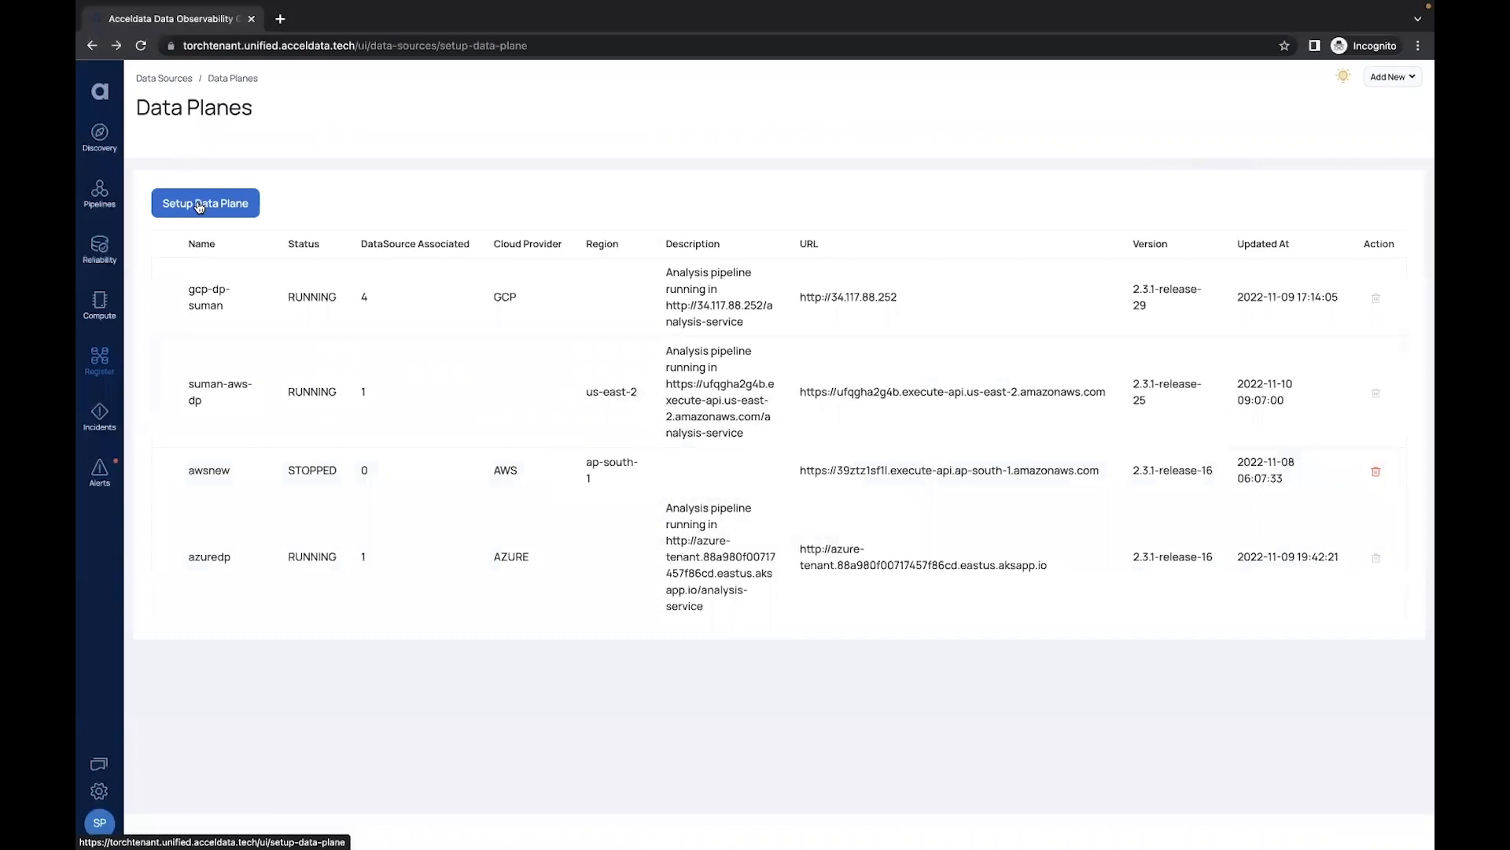
left_click(199, 205)
type("gcpde")
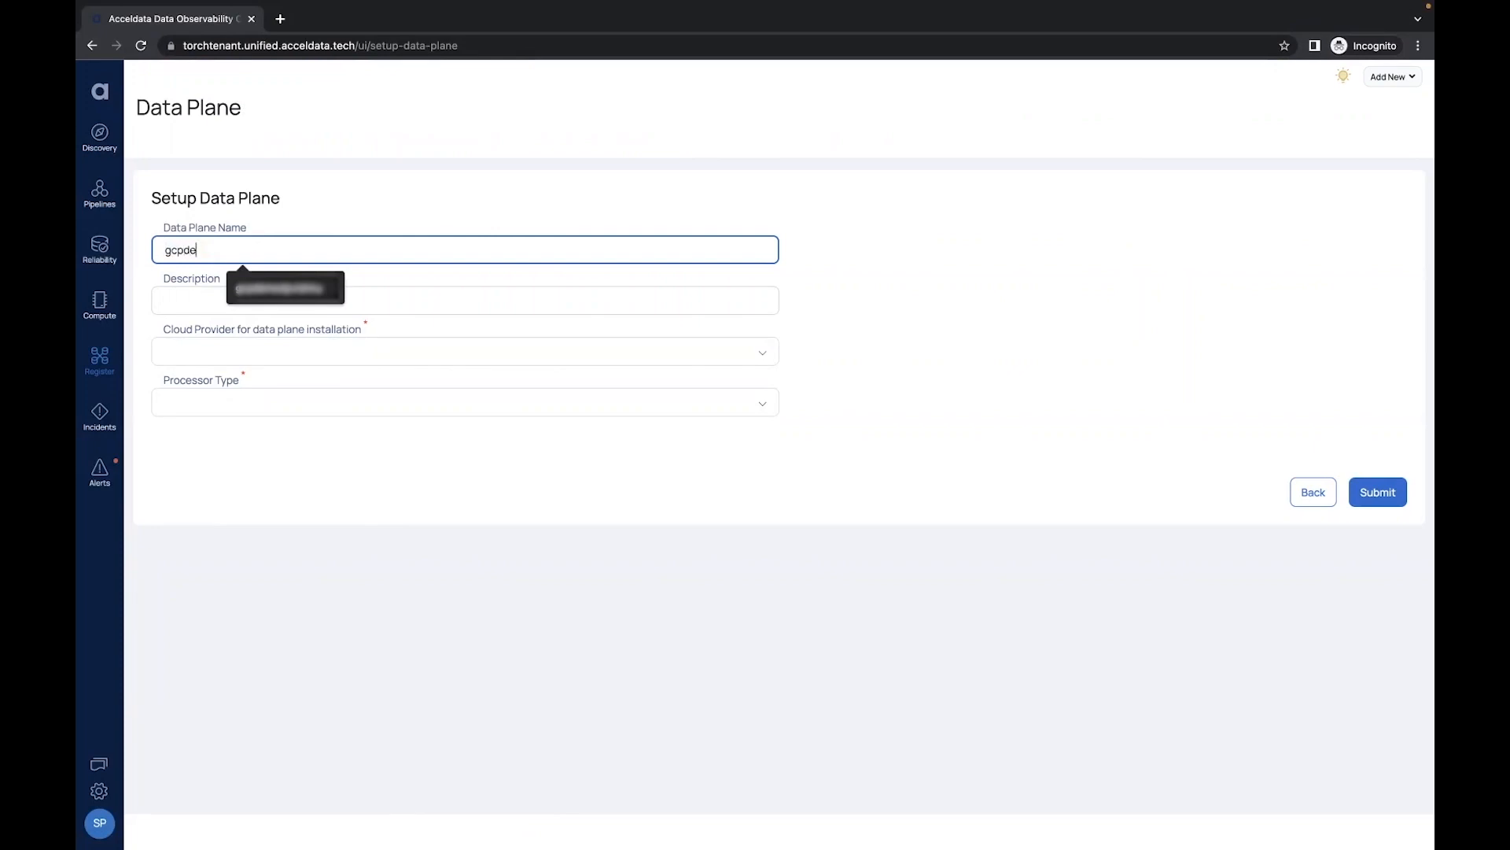
type("modp")
Step: Set the data plane's cloud provider to GCP and the Data Reliability result save location to GCS
left_click(761, 353)
left_click(189, 432)
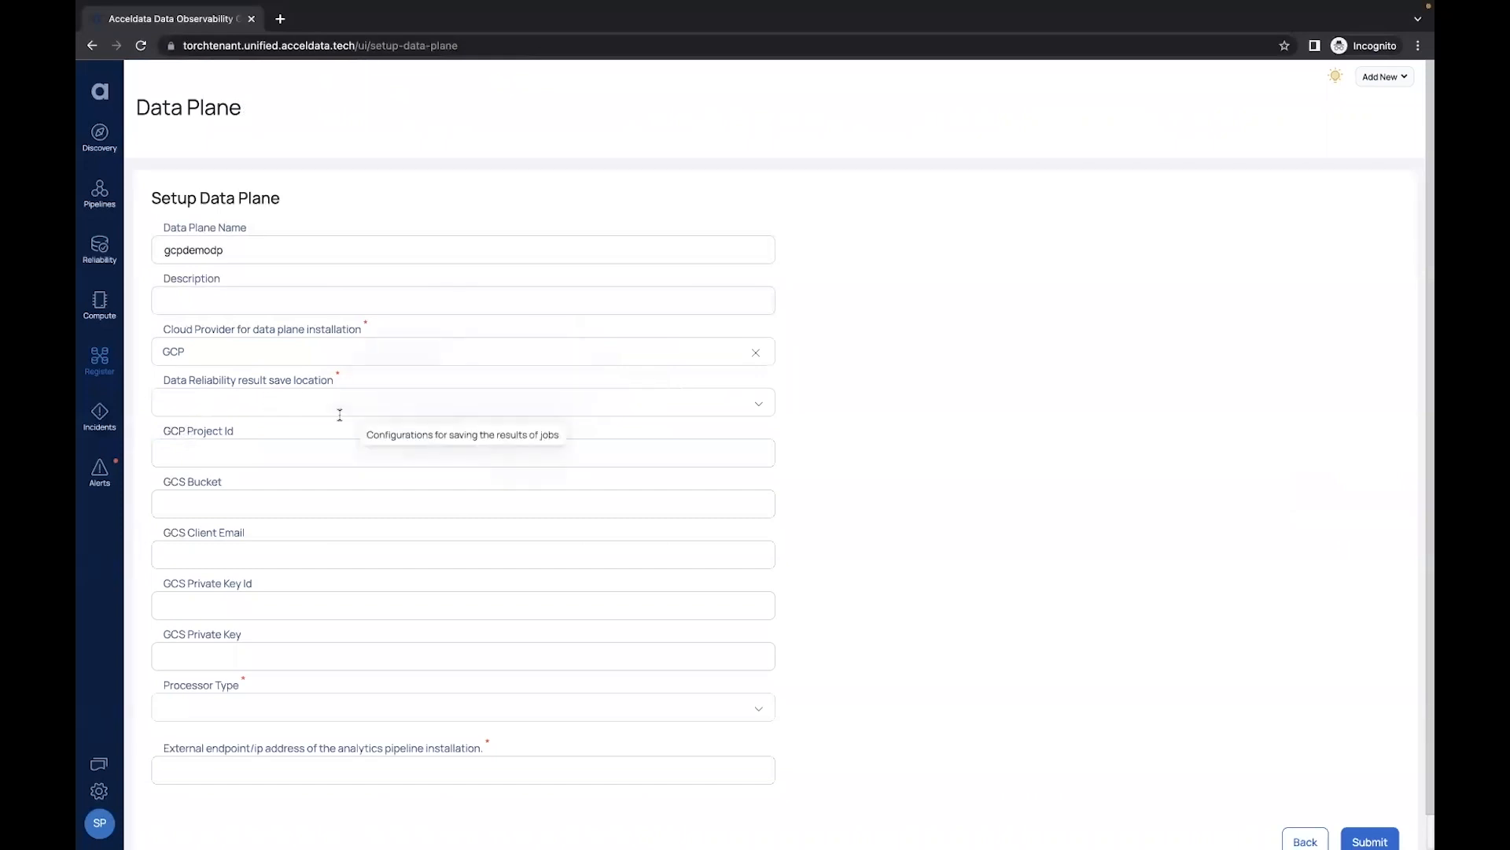
left_click(320, 400)
left_click(270, 441)
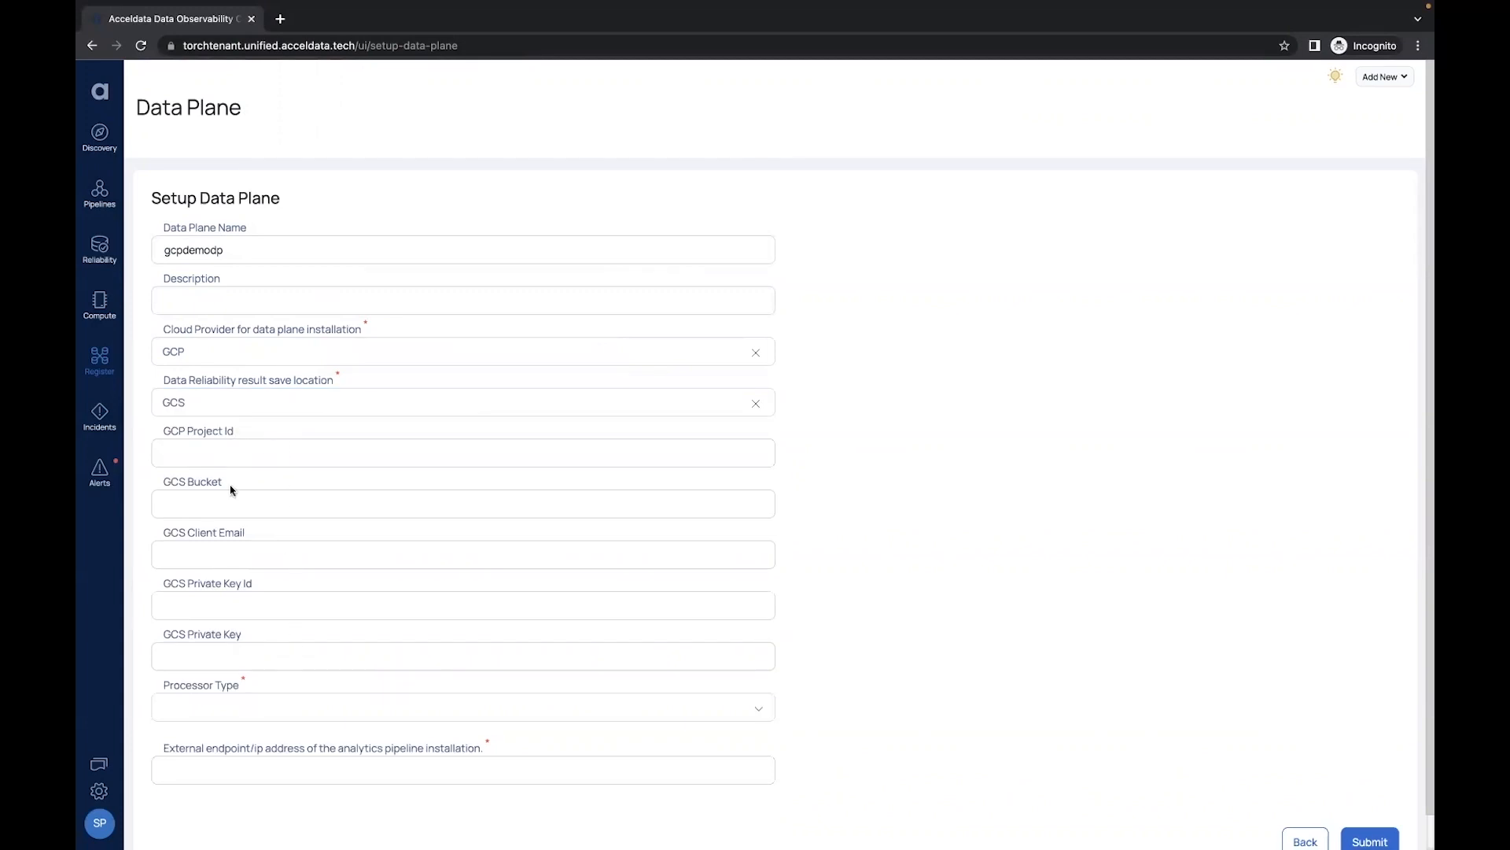
left_click_drag(224, 486, 160, 485)
left_click(258, 538)
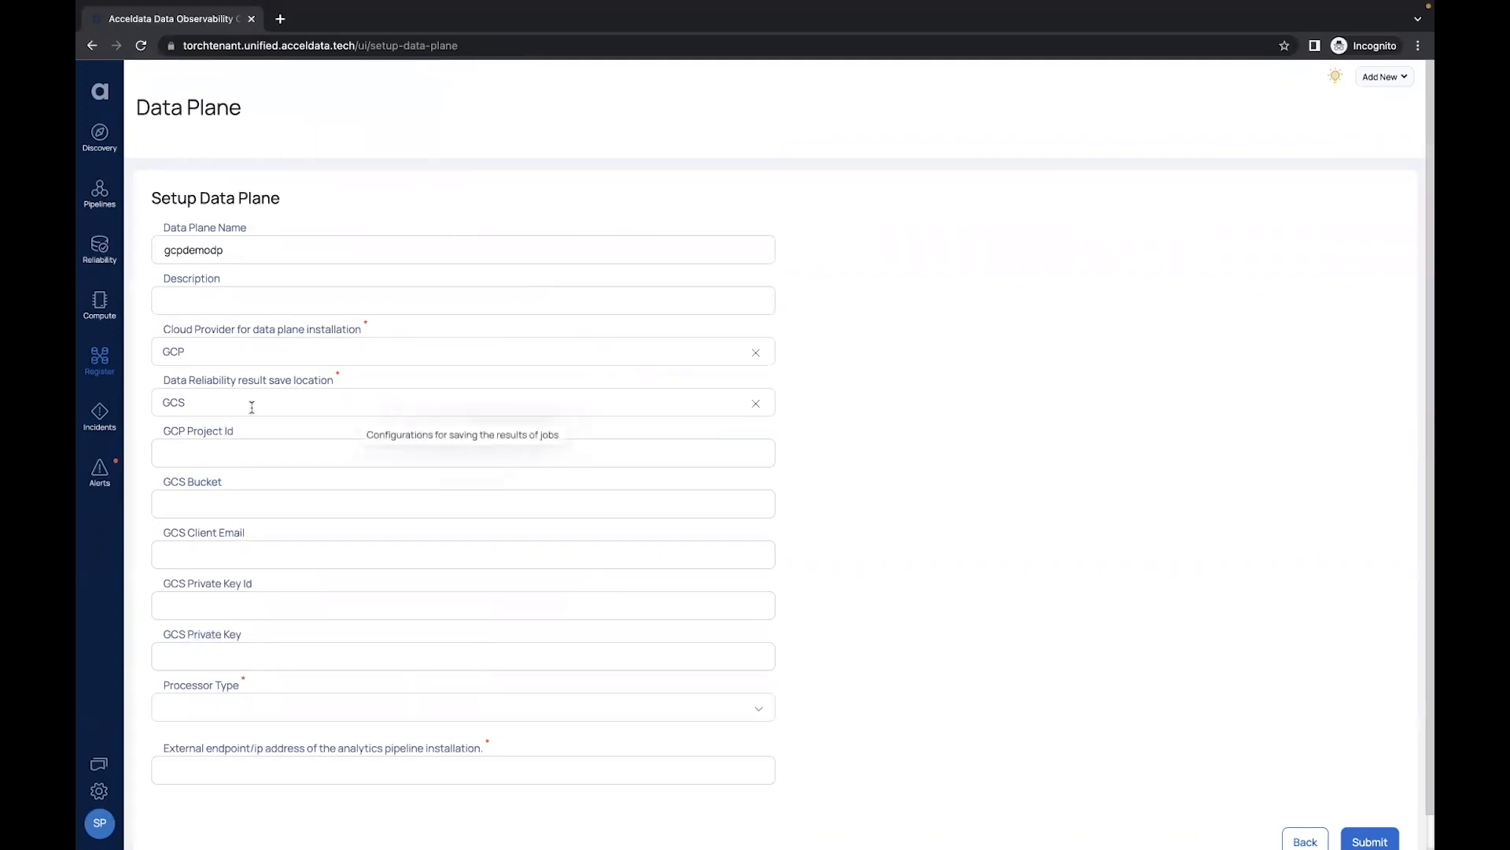
Step: Fill in the GCP project ID, the GCS bucket gcp-dataplane and the GCS client email
left_click(208, 455)
key("super+v")
left_click(198, 508)
type("gcp-dataplane")
left_click(230, 561)
key("super+v")
Step: Paste the GCS private key ID and the GCS private key into the data plane setup
left_click(373, 600)
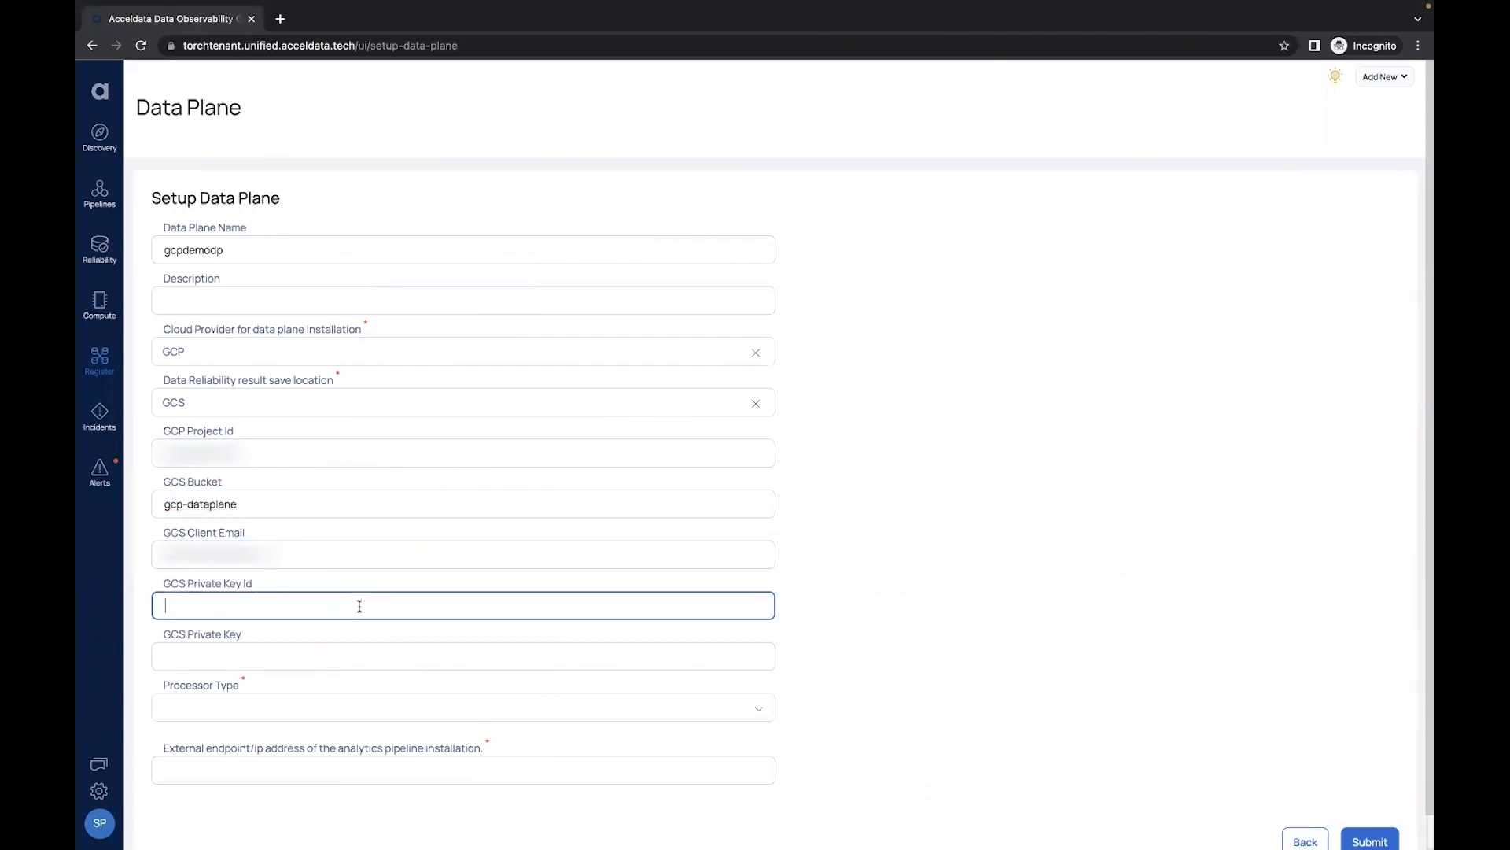
key("super+v")
left_click(358, 646)
key("super+v")
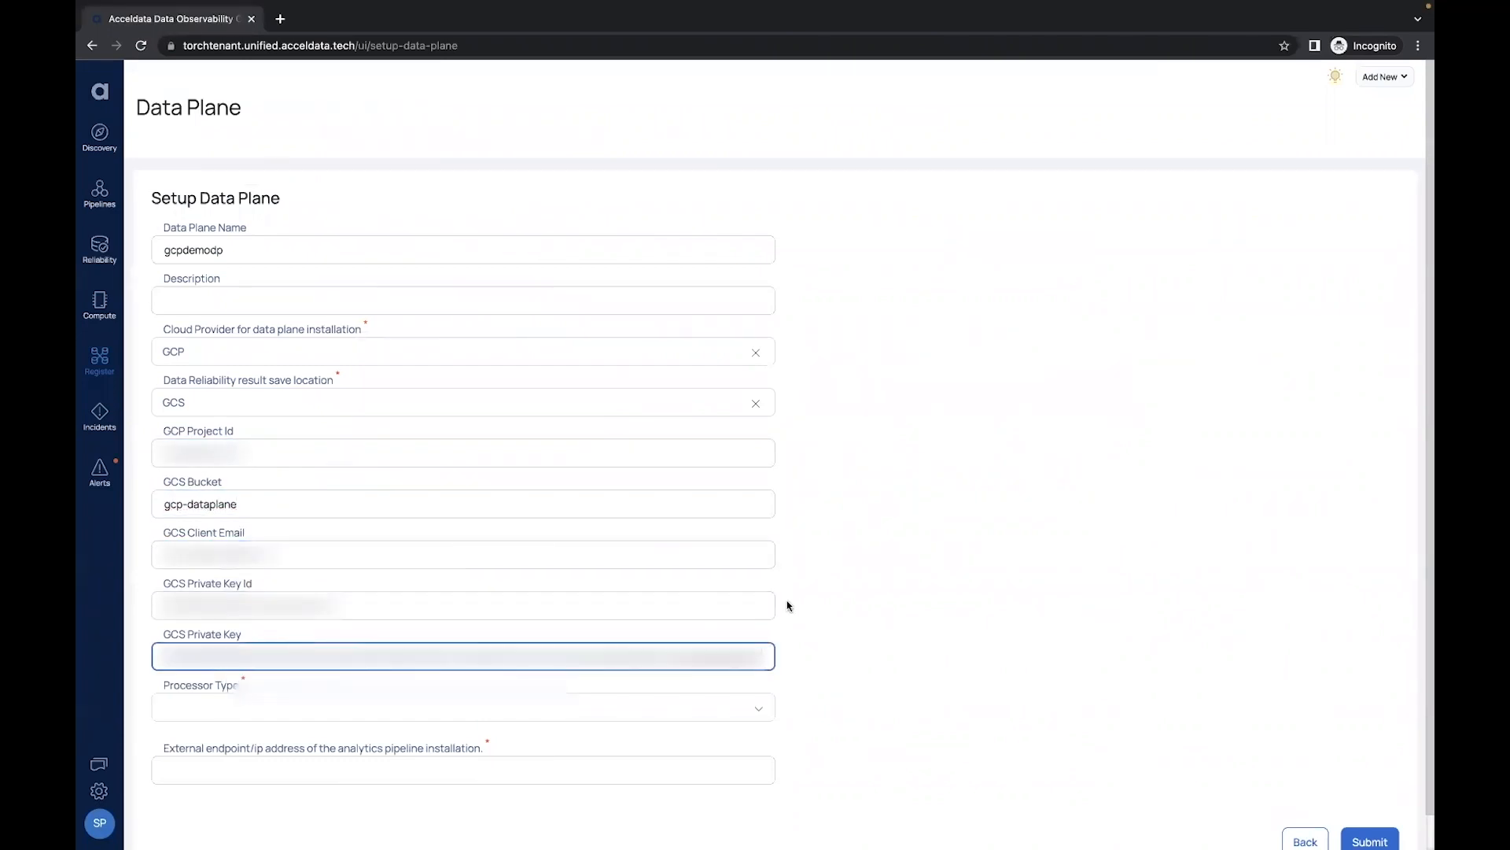
Step: Set the data plane's processor type to KUBERNETES
scroll(790, 606, "down", 2)
left_click(842, 652)
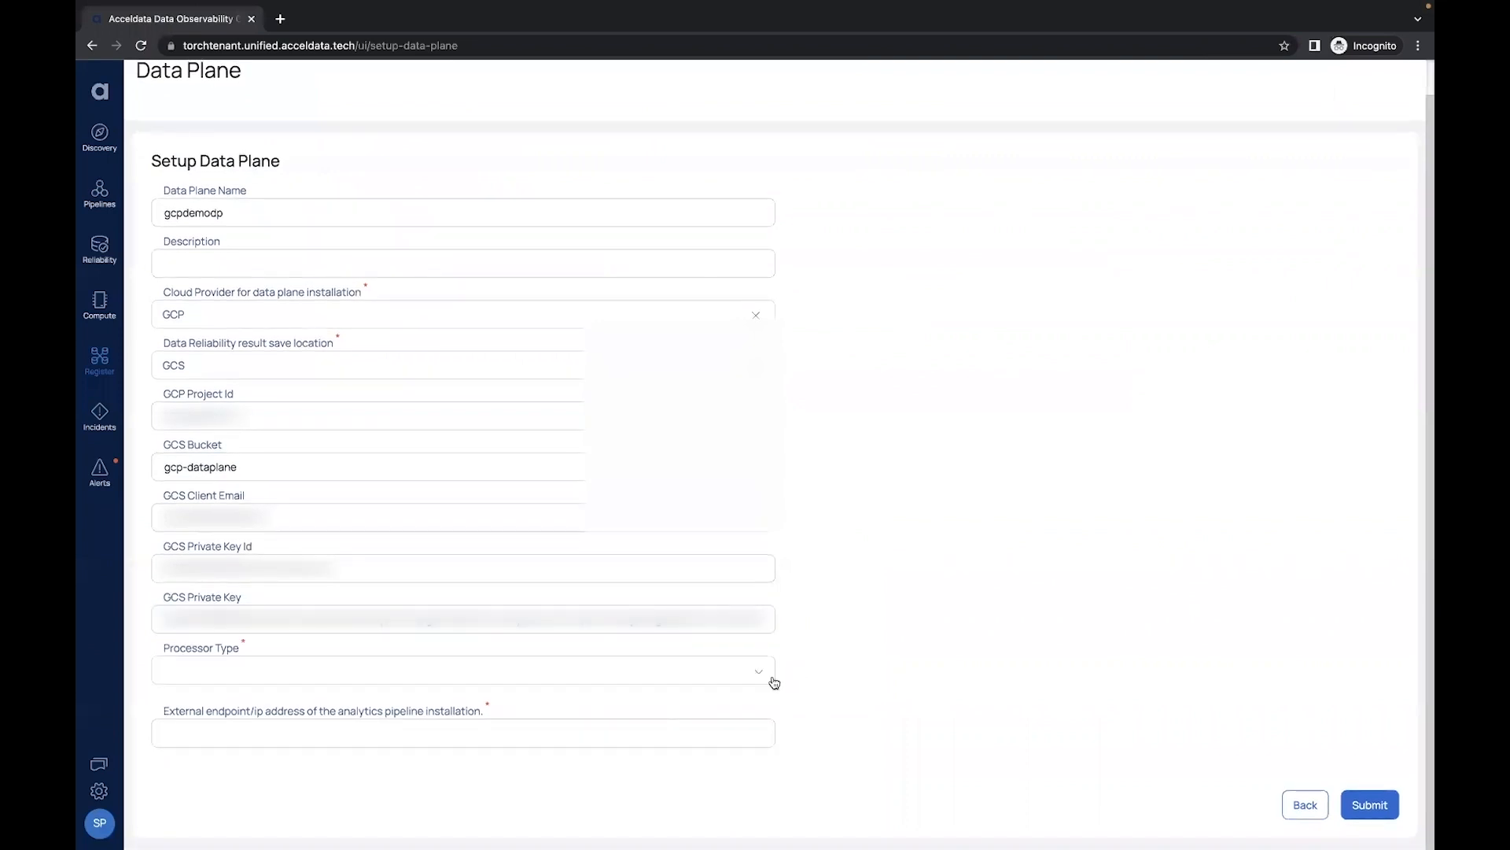
left_click(758, 671)
left_click(638, 713)
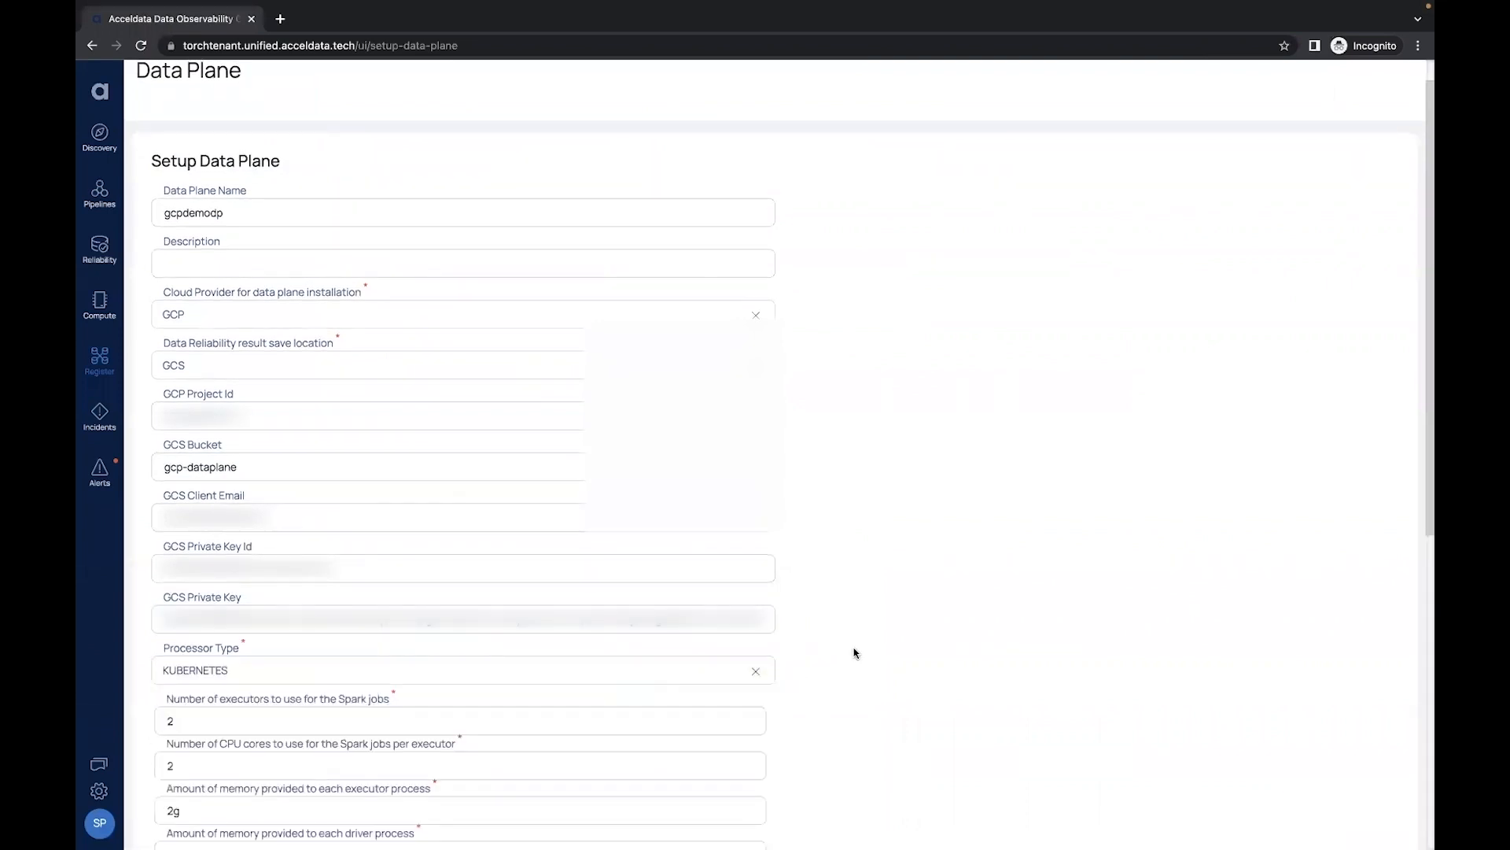
Step: Set the external endpoint of the analytics pipeline installation to perf.dataplane.acceldata.tech and submit the data plane setup
scroll(852, 650, "down", 7)
left_click(537, 731)
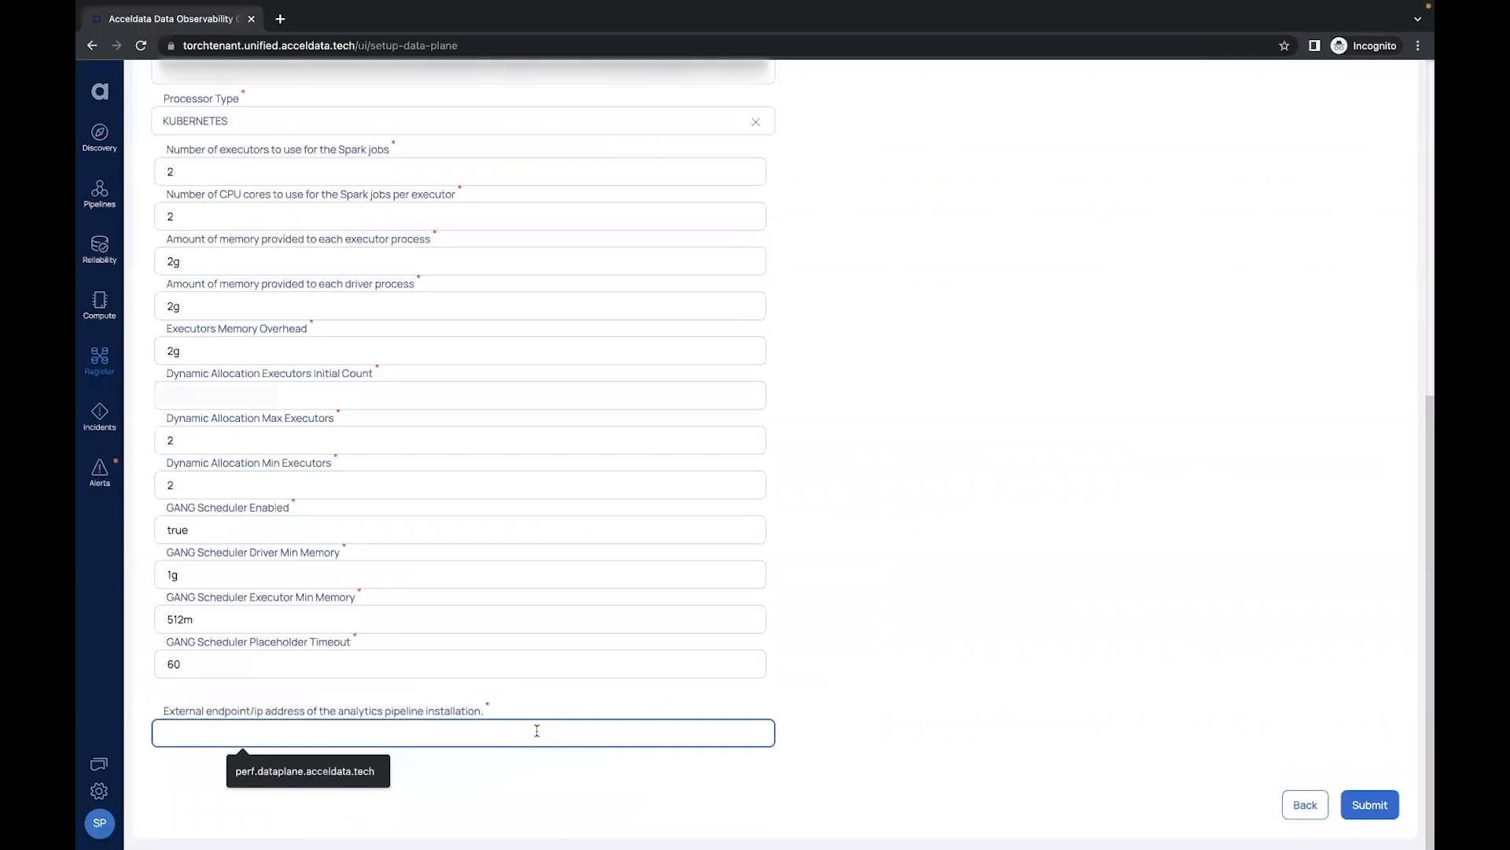
left_click(361, 768)
left_click_drag(494, 711, 159, 710)
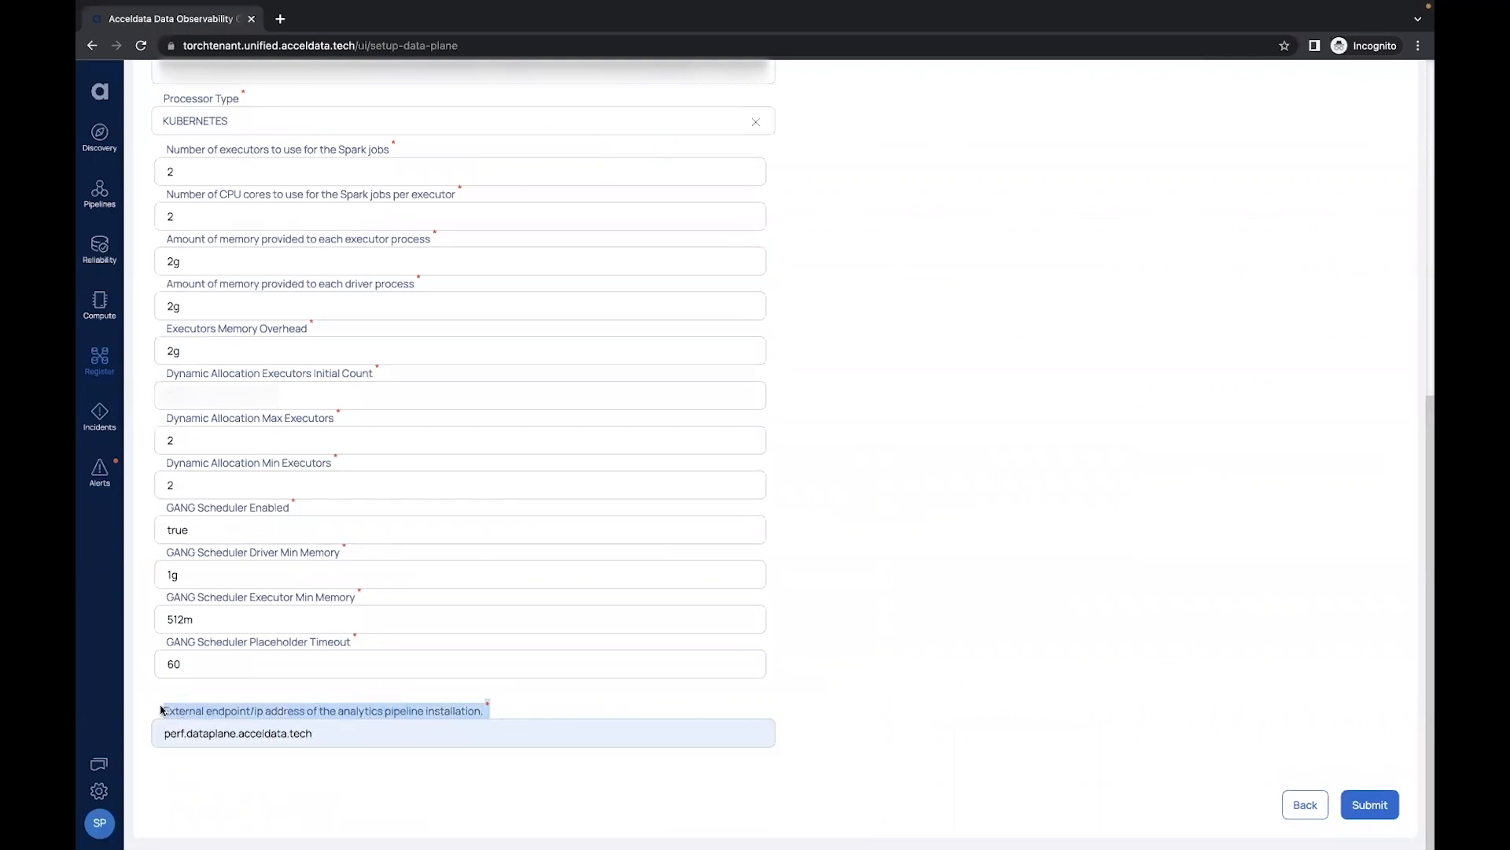
left_click(1006, 661)
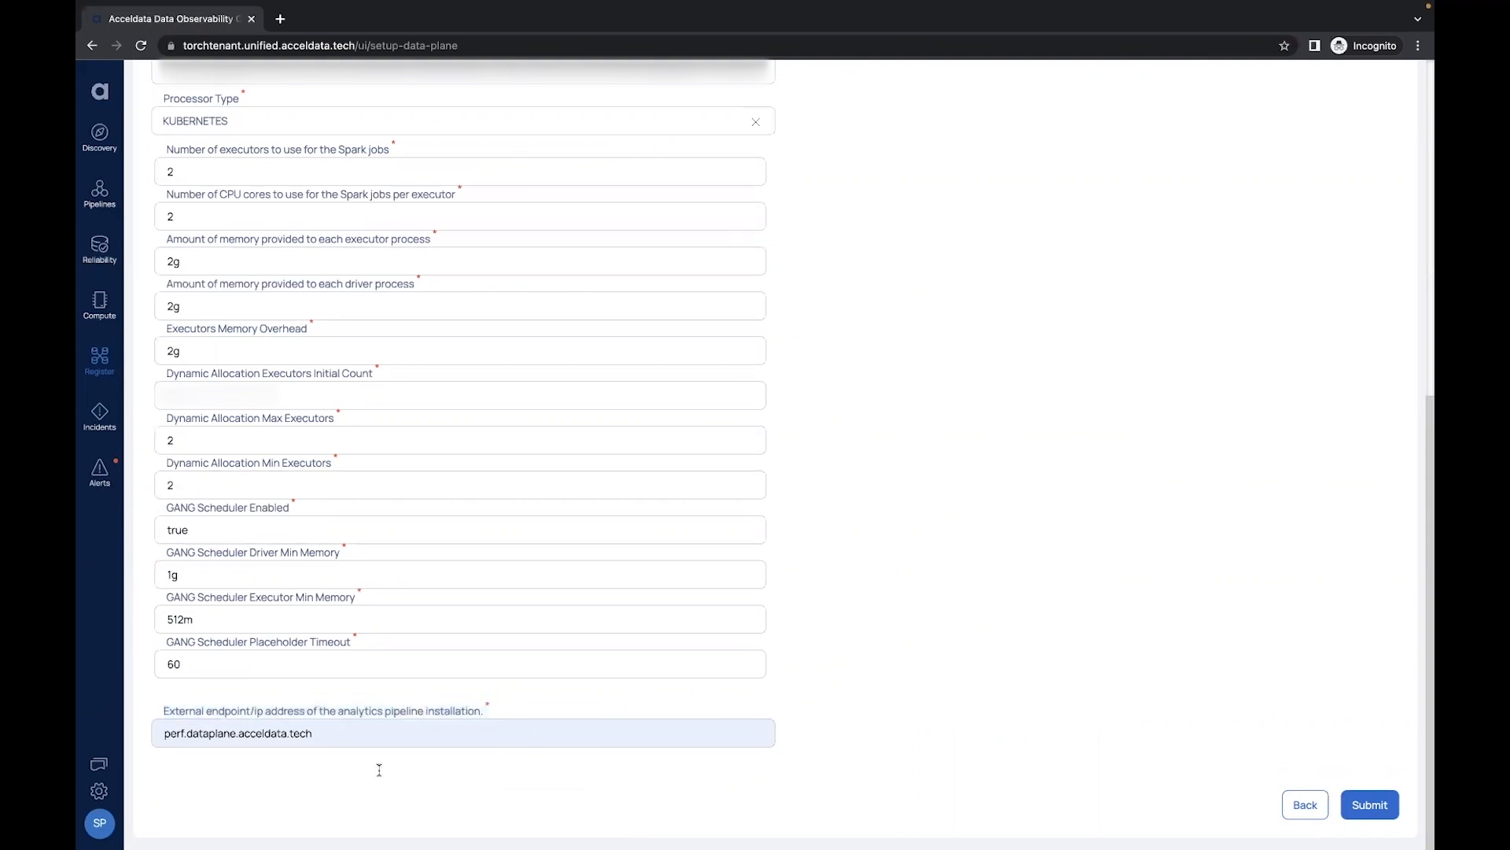
double_click(317, 737)
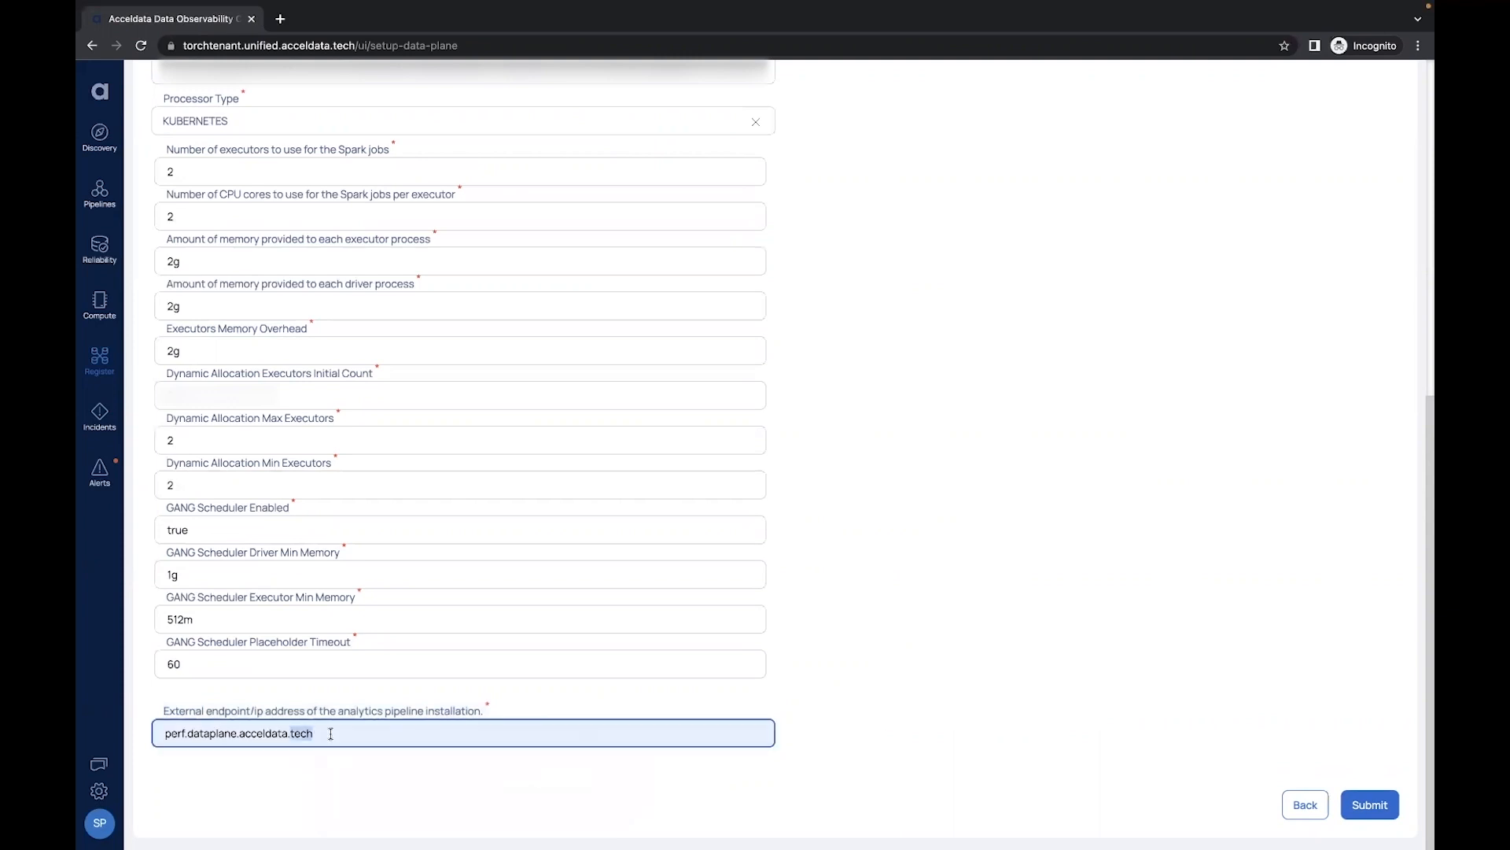
left_click(907, 697)
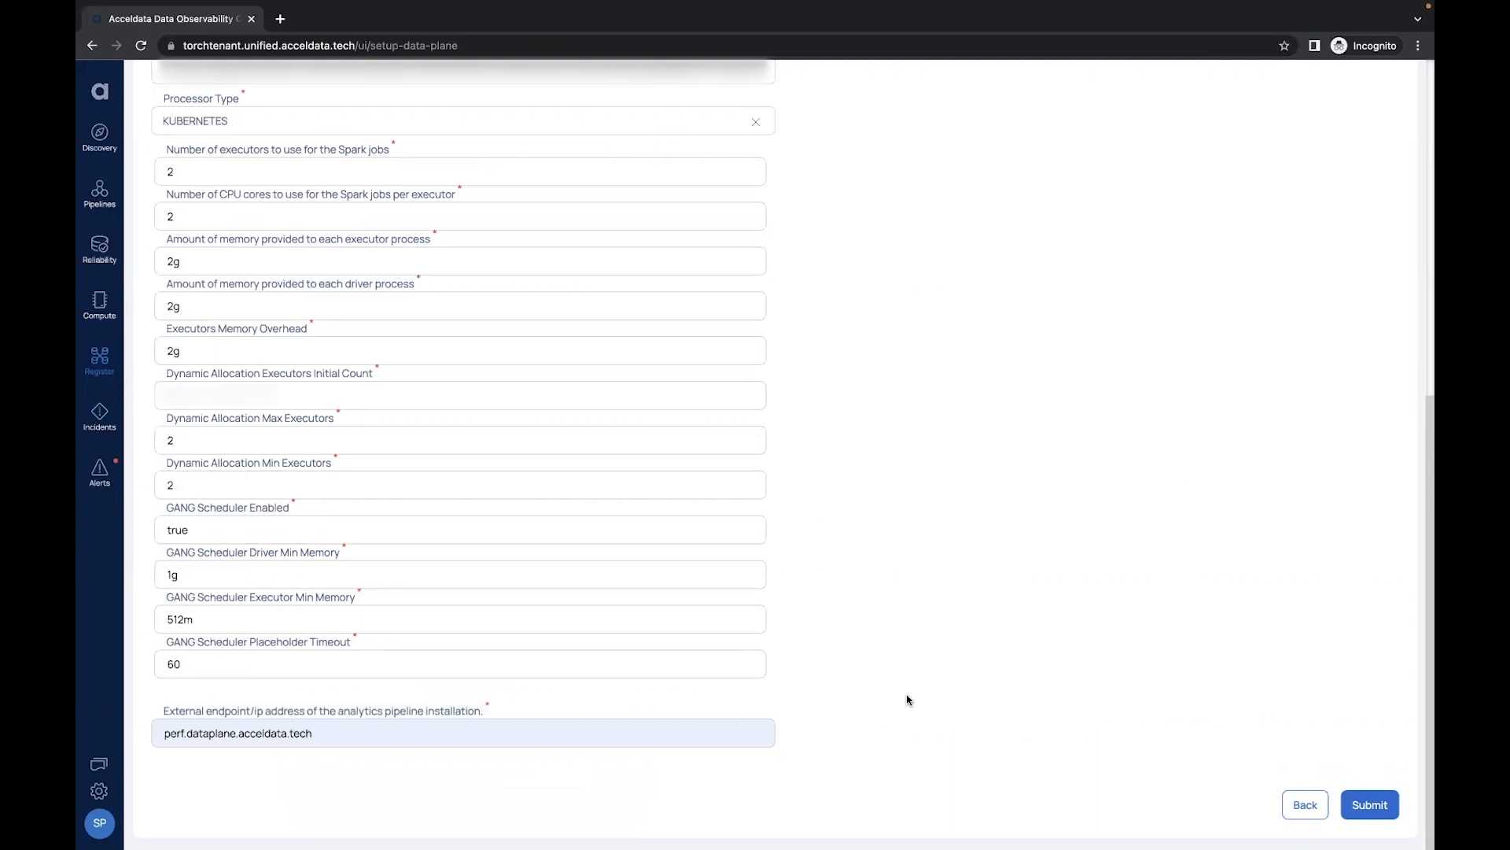
left_click(1369, 804)
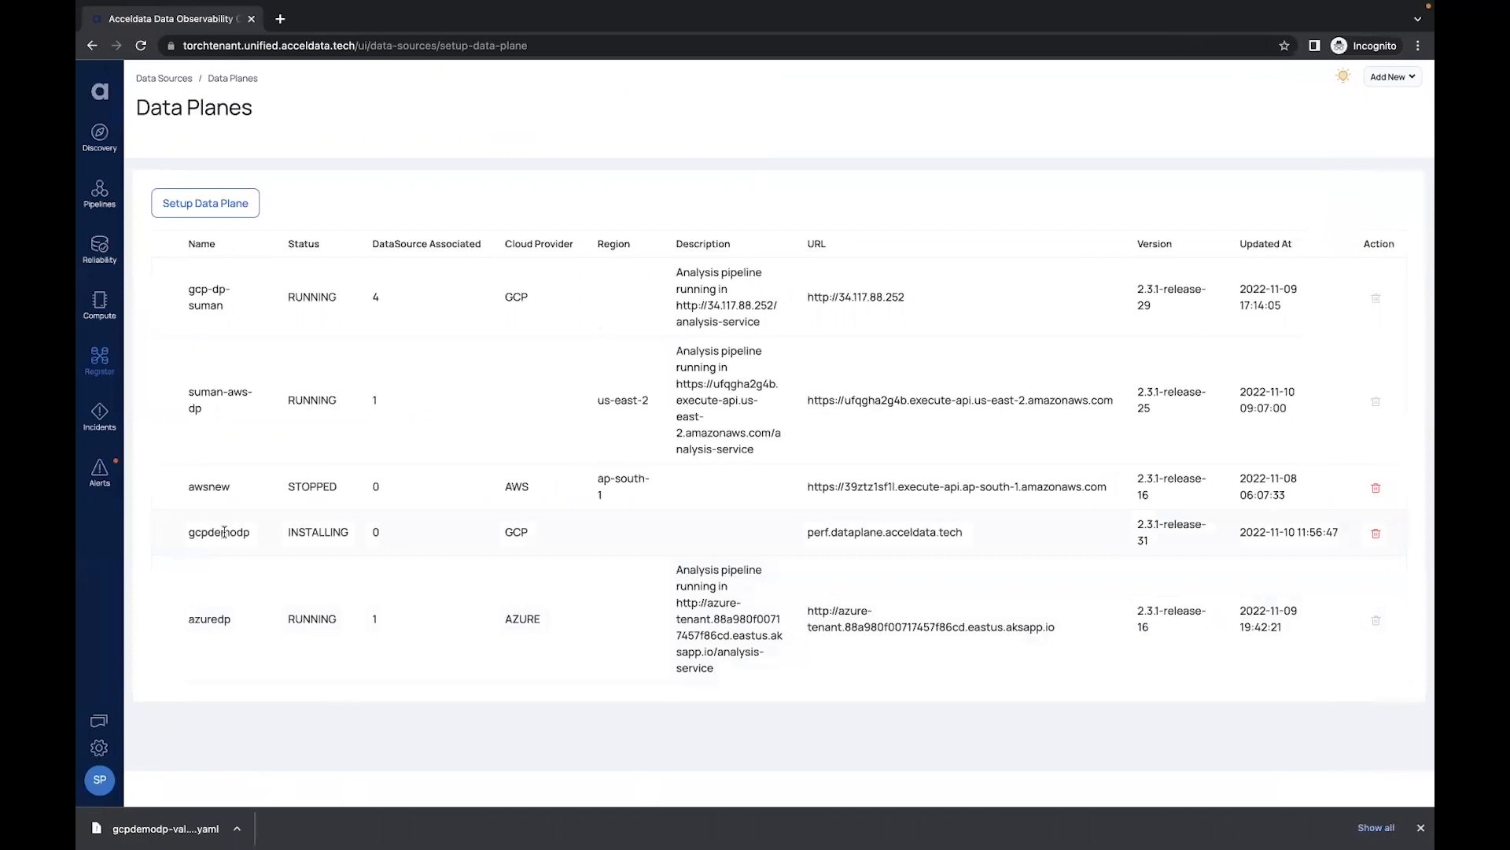
double_click(224, 532)
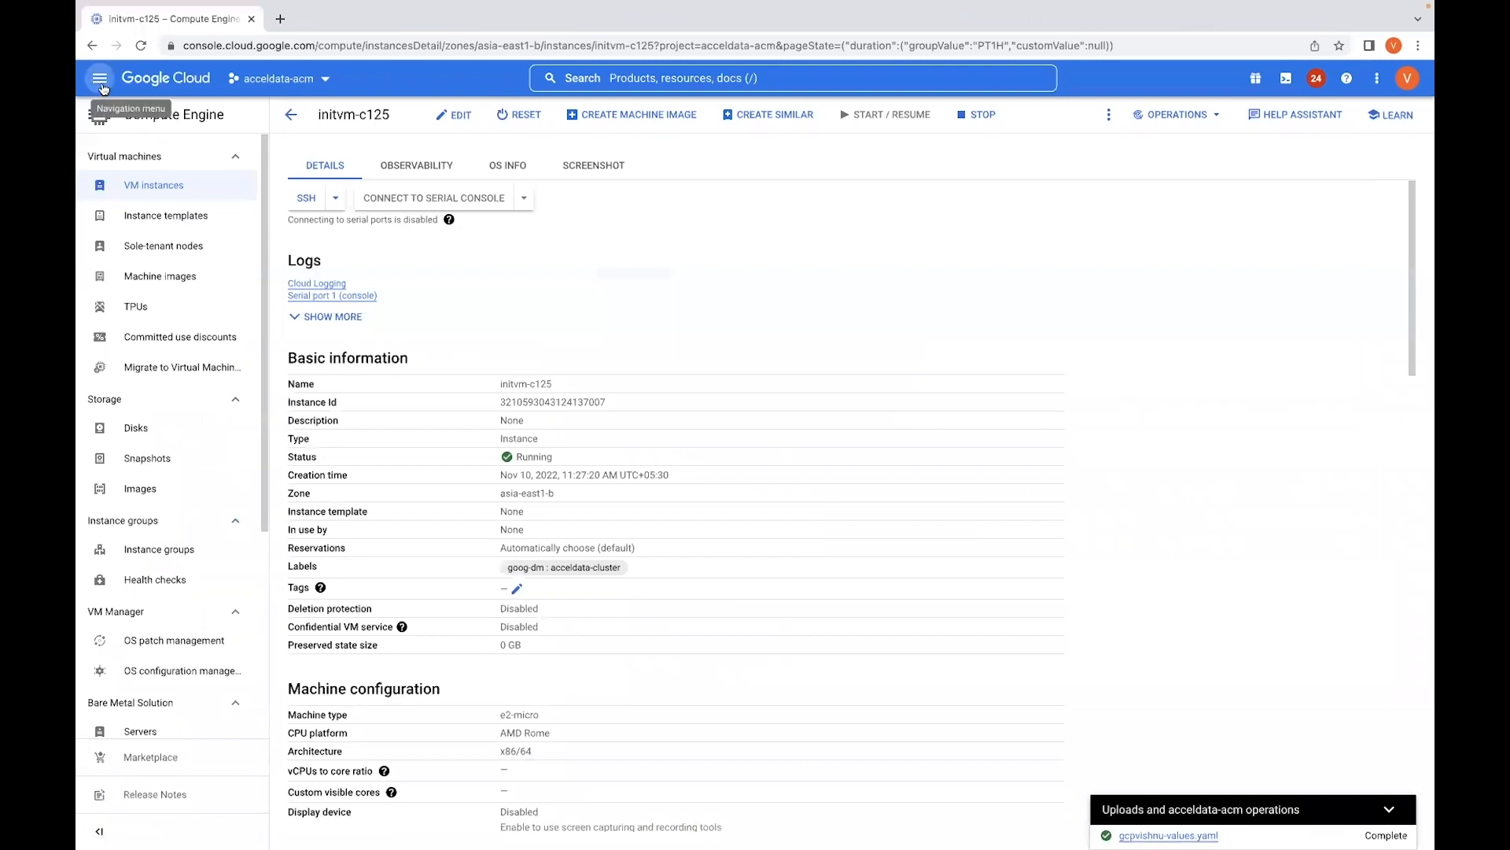
Step: Switch to the Google Cloud console and open the list of Cloud Storage buckets
left_click(101, 82)
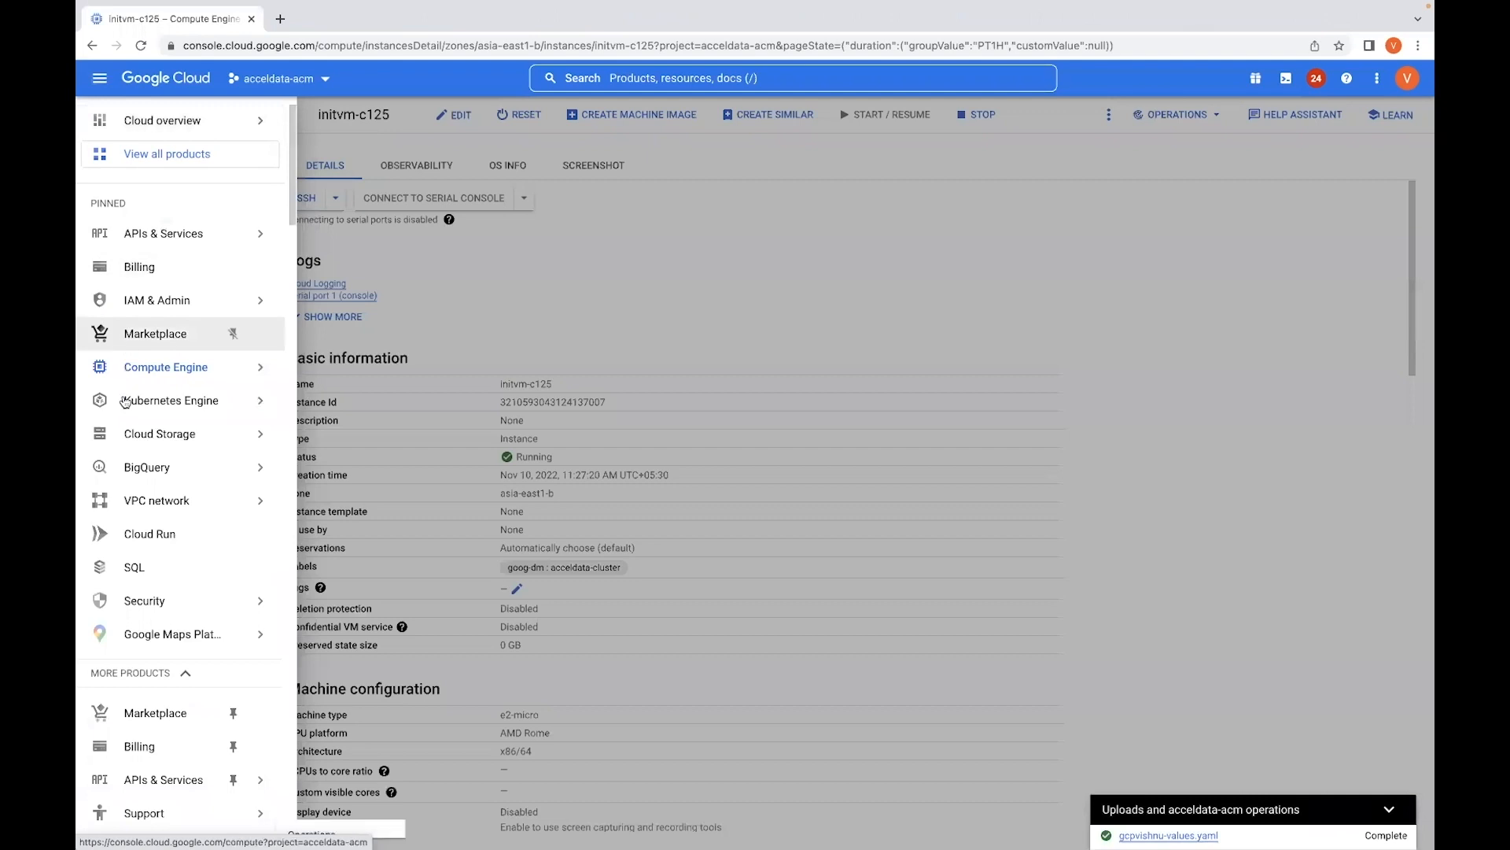
mouse_move(137, 438)
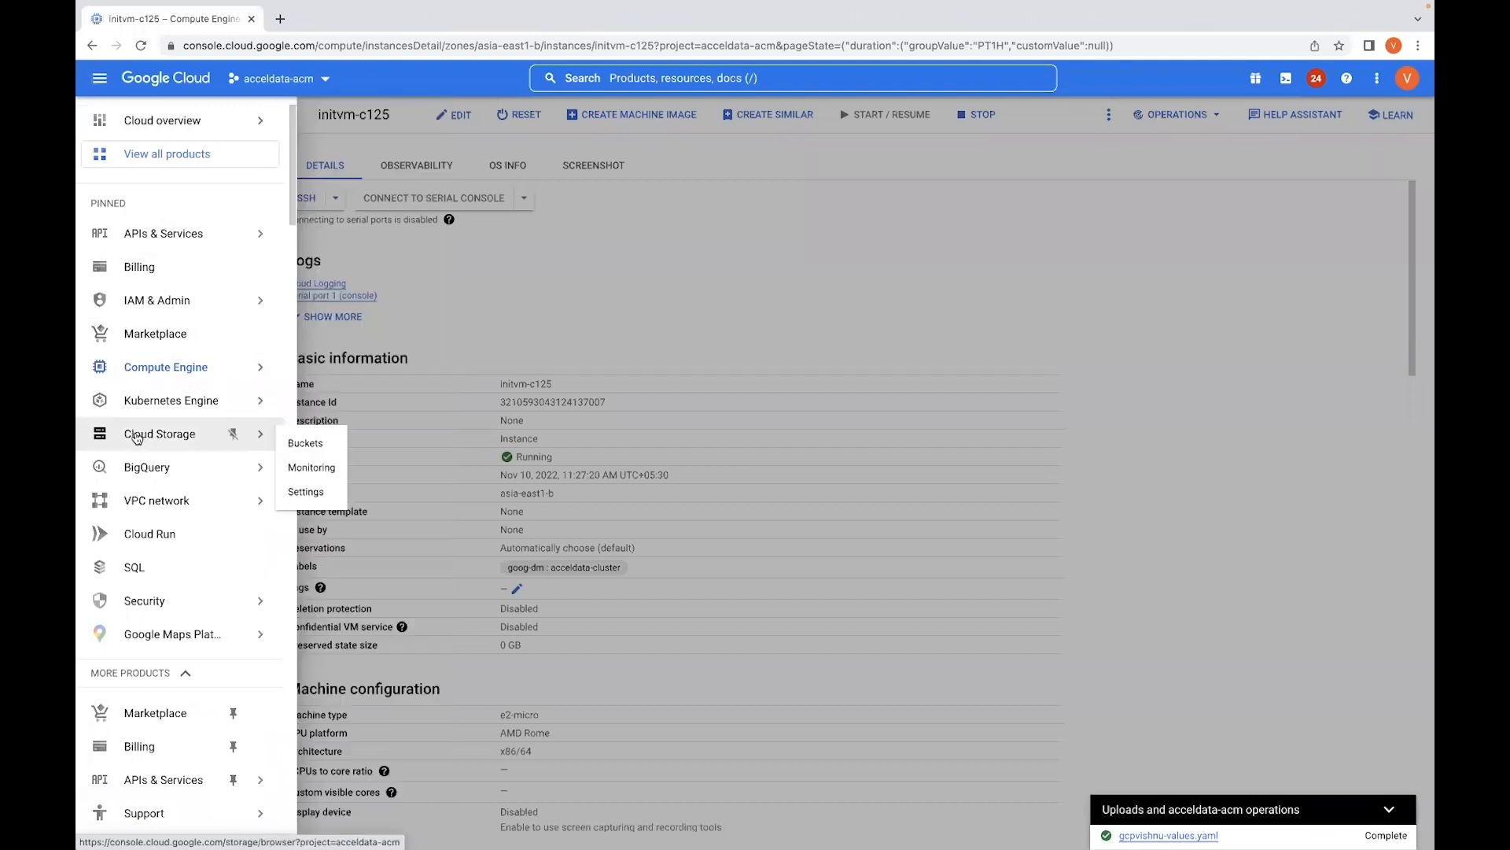
left_click(304, 444)
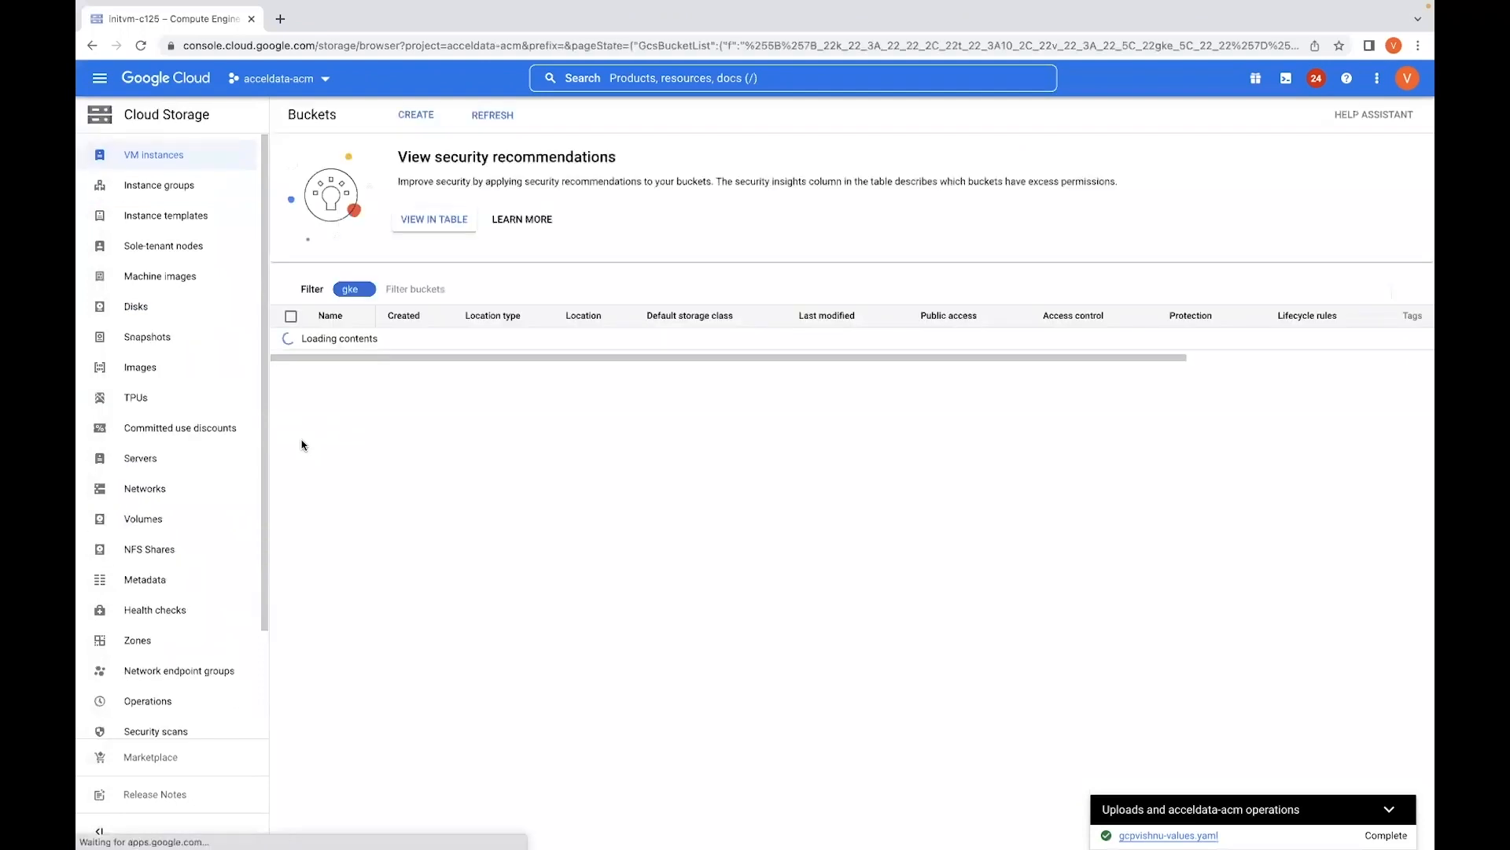
left_click(408, 116)
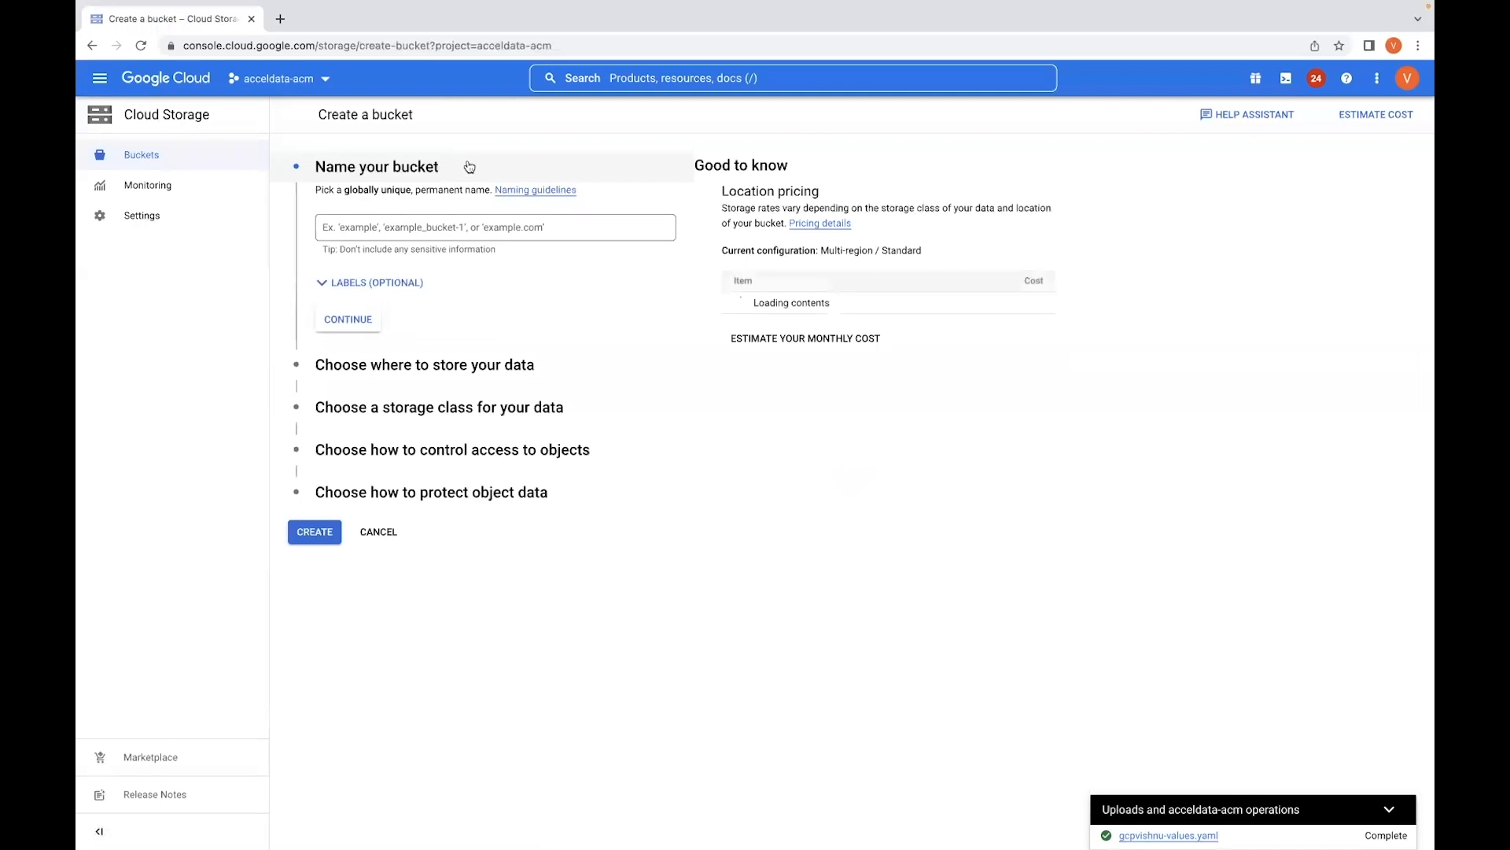
type("gcp-demo-bucket")
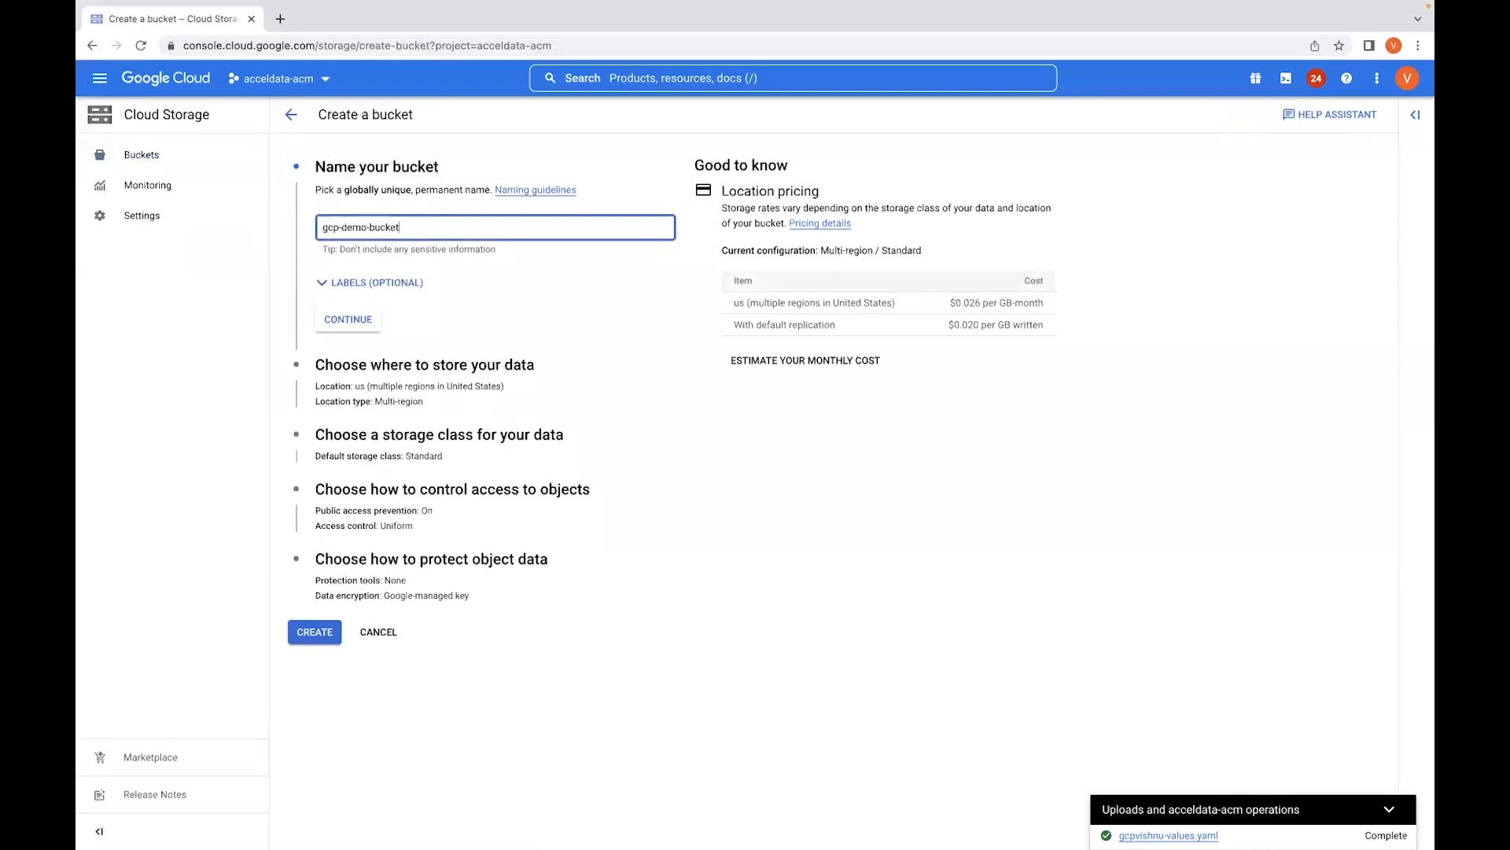
left_click_drag(406, 229, 319, 228)
left_click(291, 115)
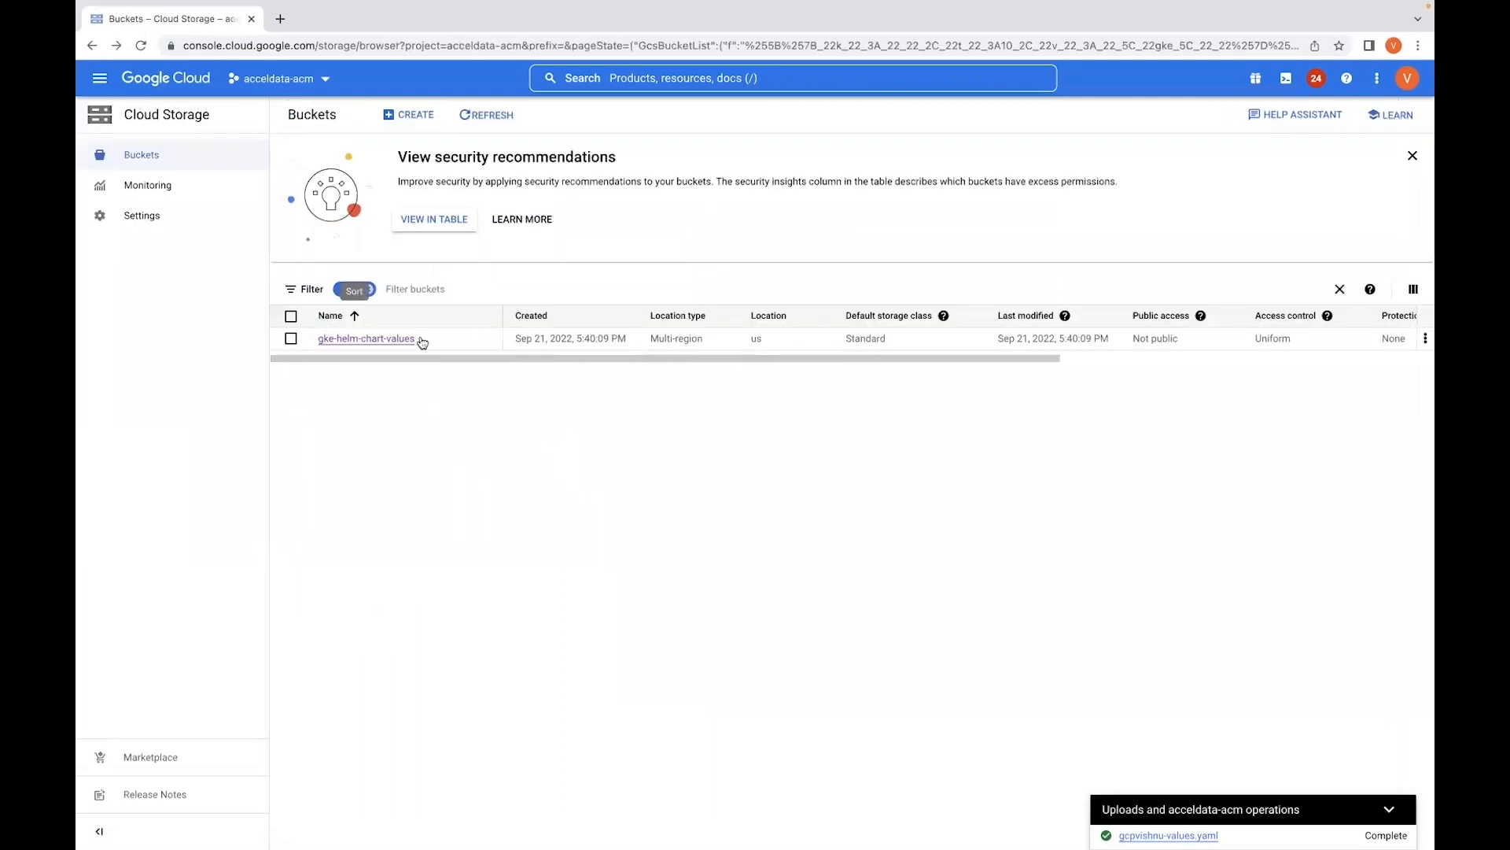
Step: Open the gke-helm-chart-values bucket and upload gcpdemodp-values.yaml from Downloads
left_click_drag(429, 340, 323, 348)
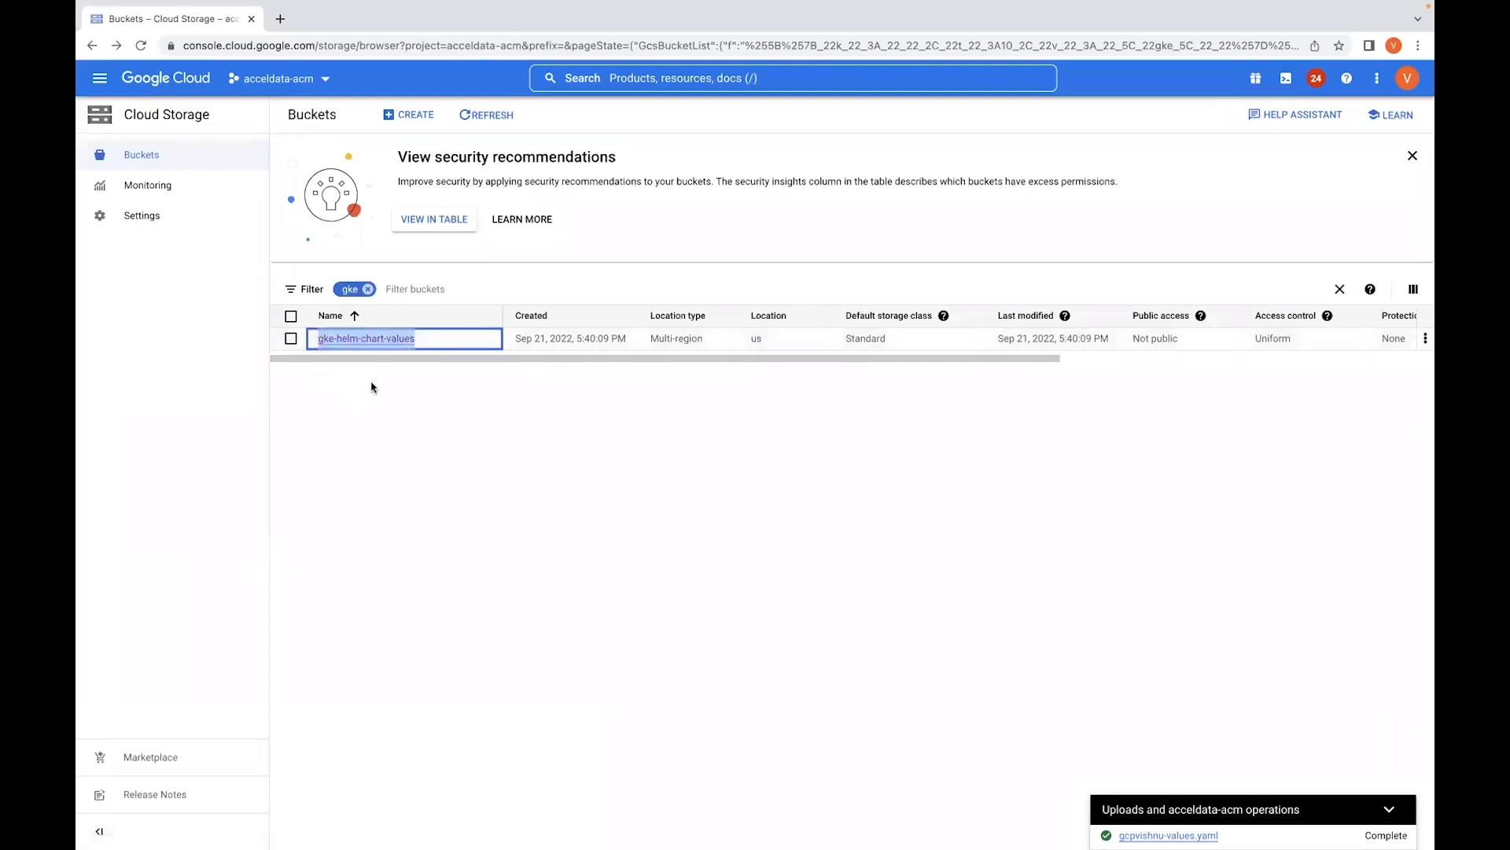
left_click(386, 343)
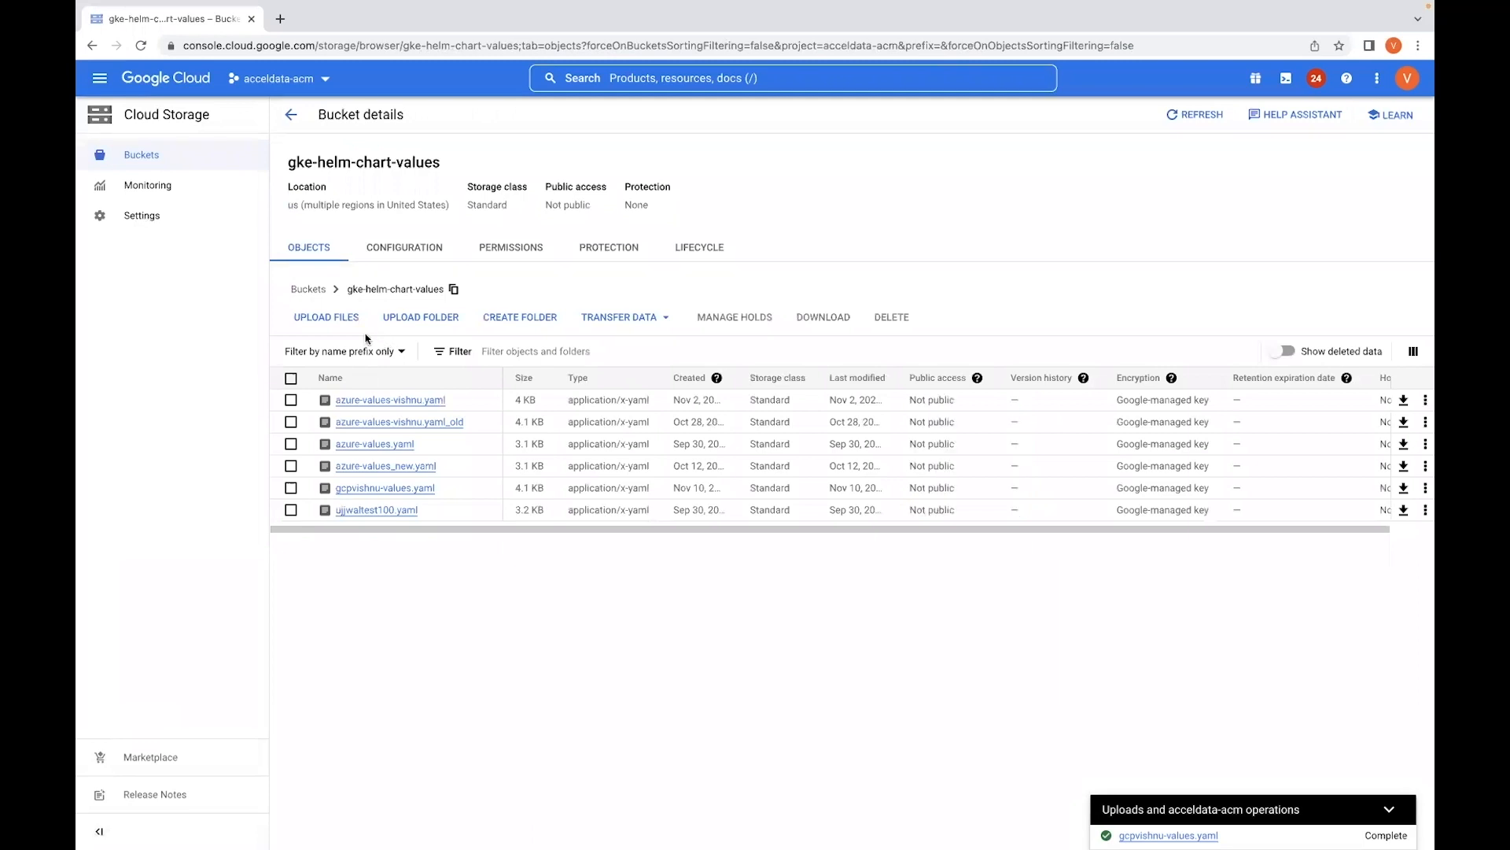
left_click(340, 318)
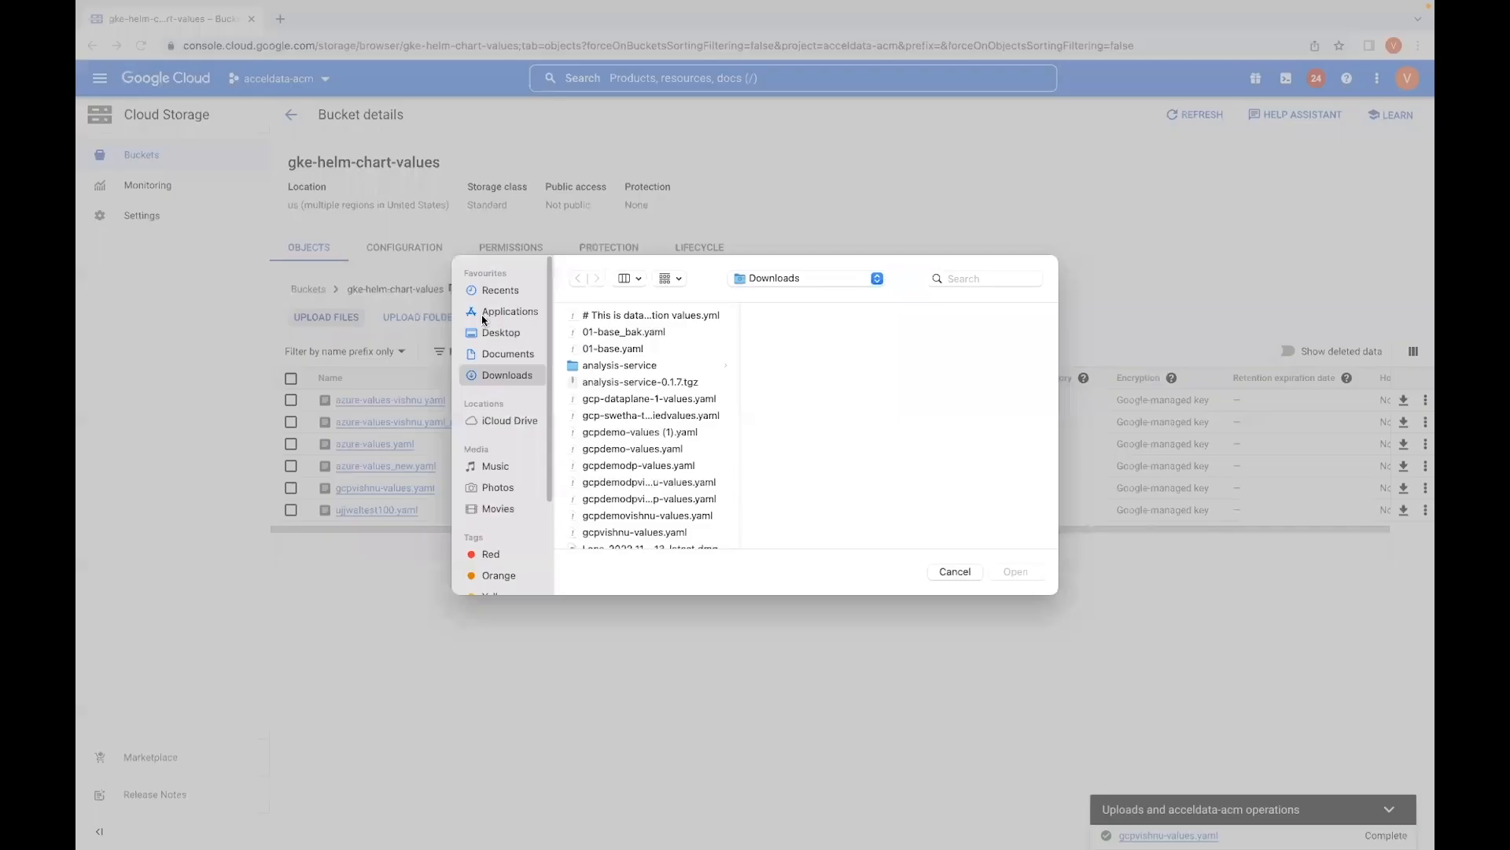
left_click(654, 466)
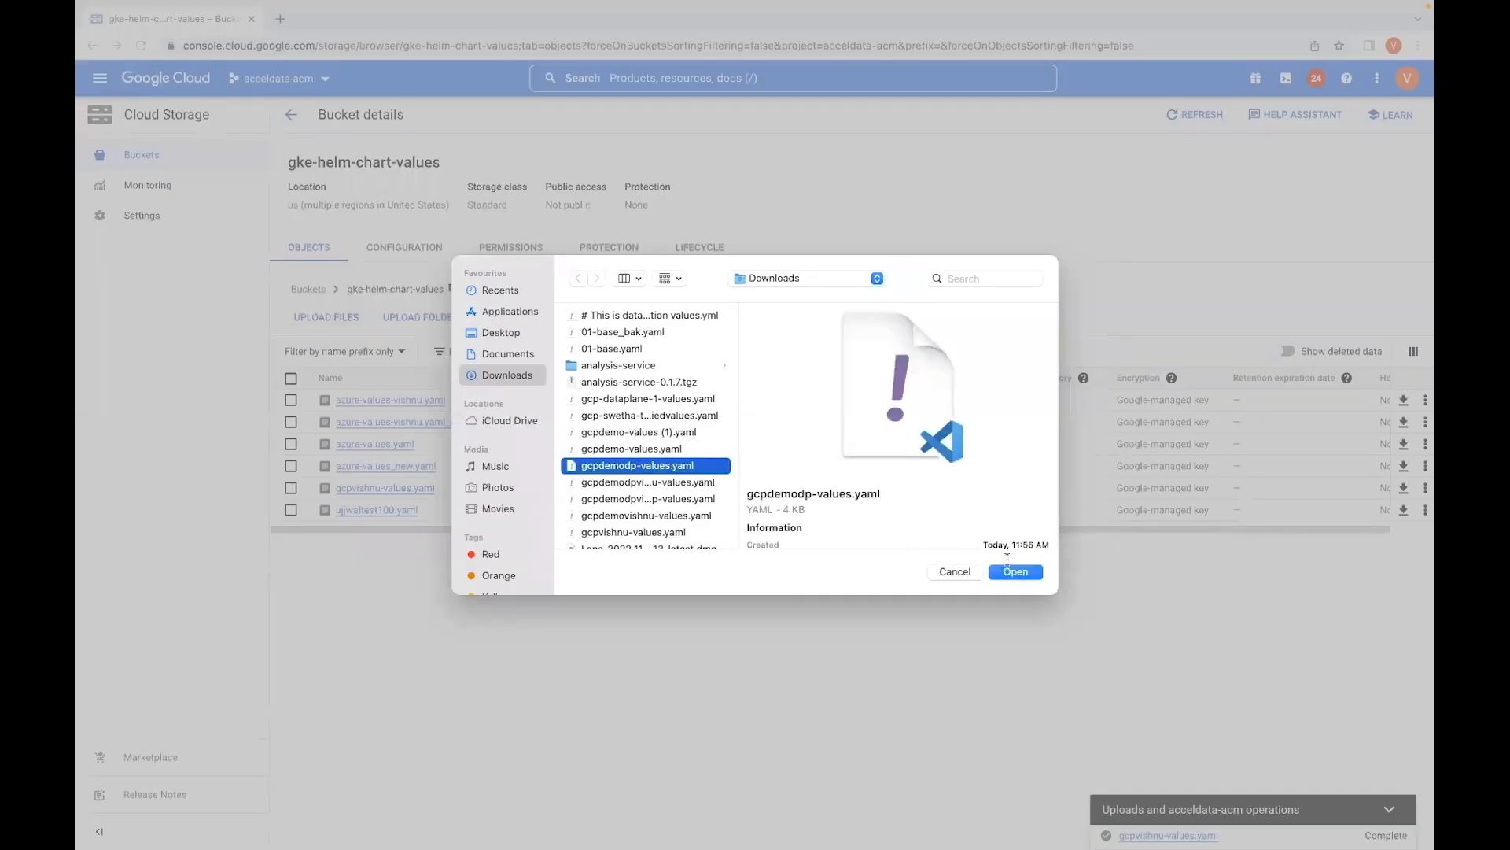
left_click(1017, 572)
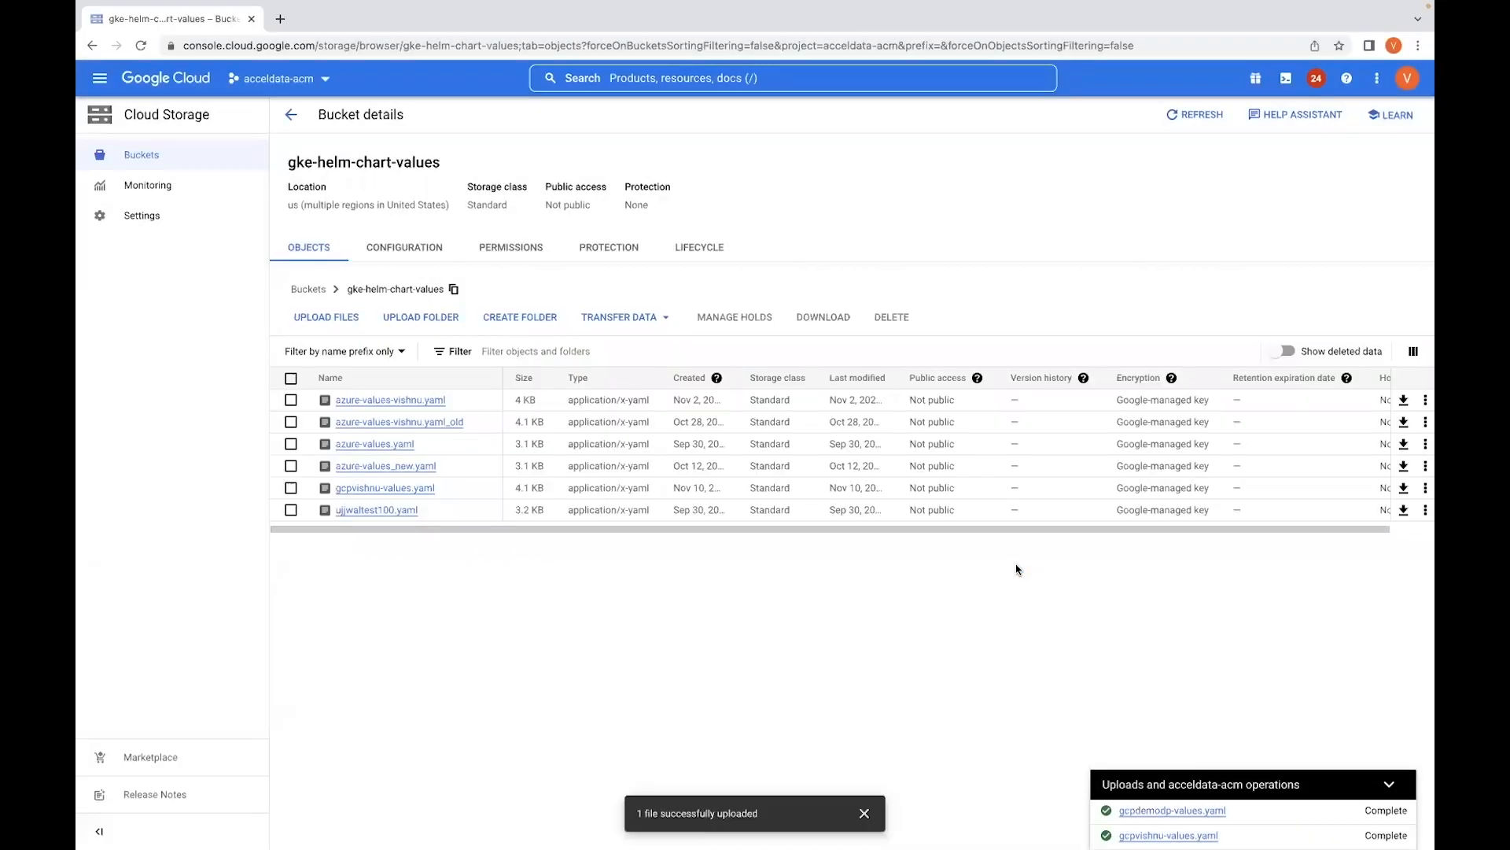
left_click_drag(459, 489, 335, 483)
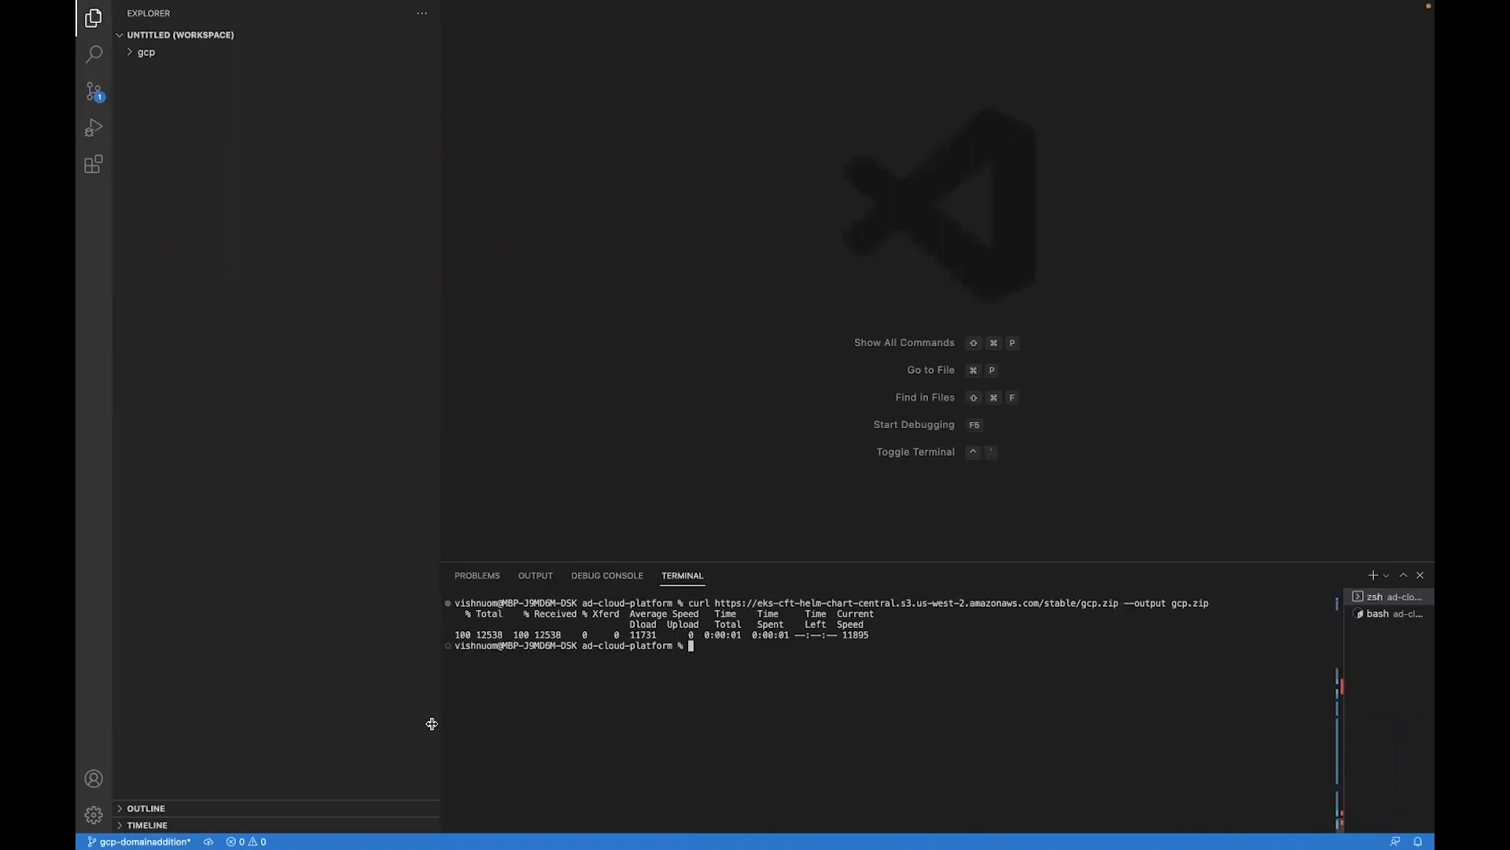
double_click(1177, 606)
left_click(812, 636)
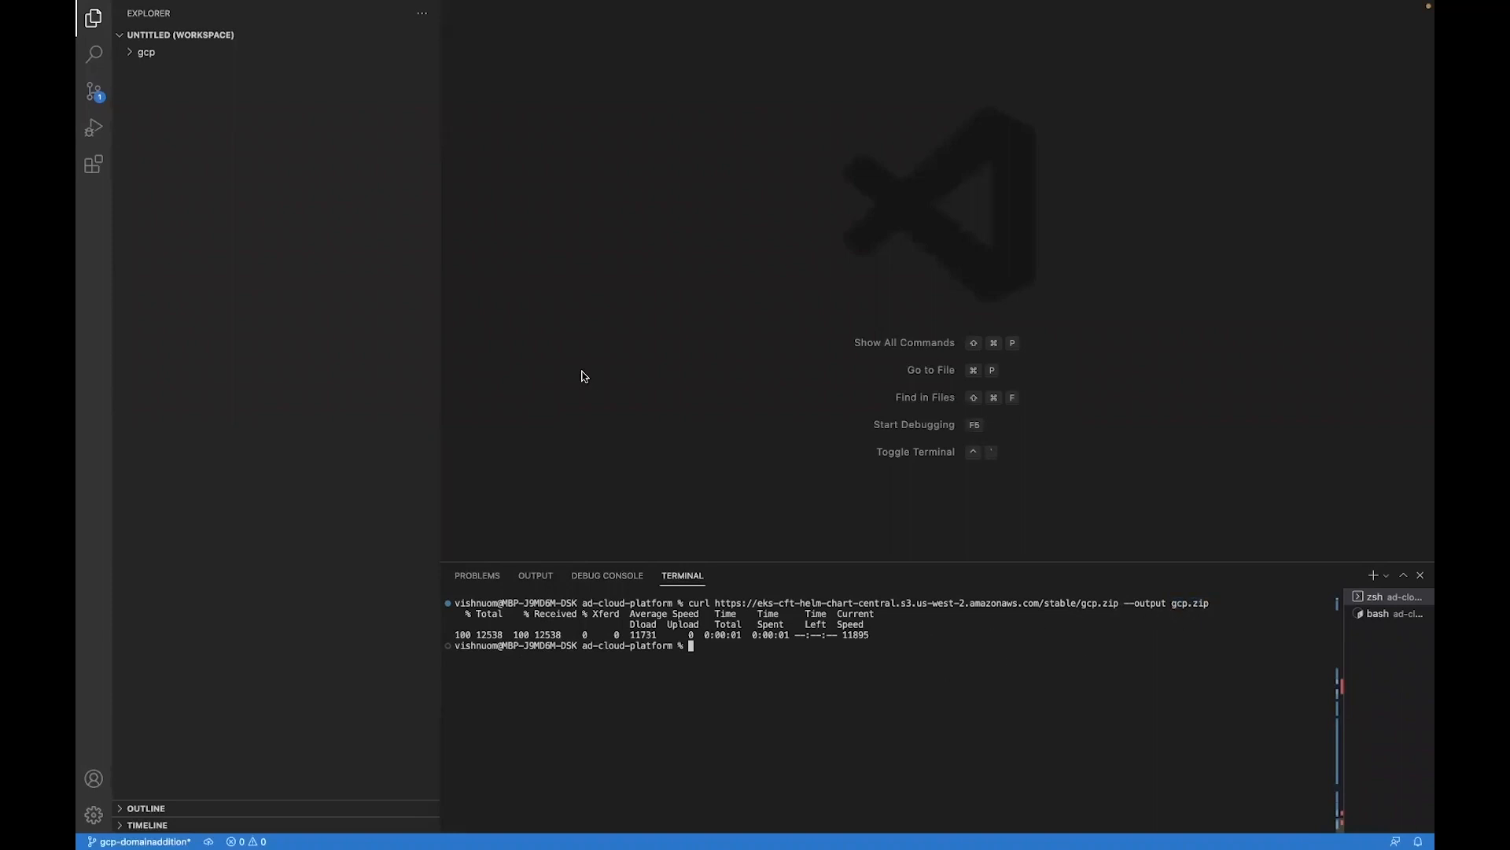
left_click(132, 55)
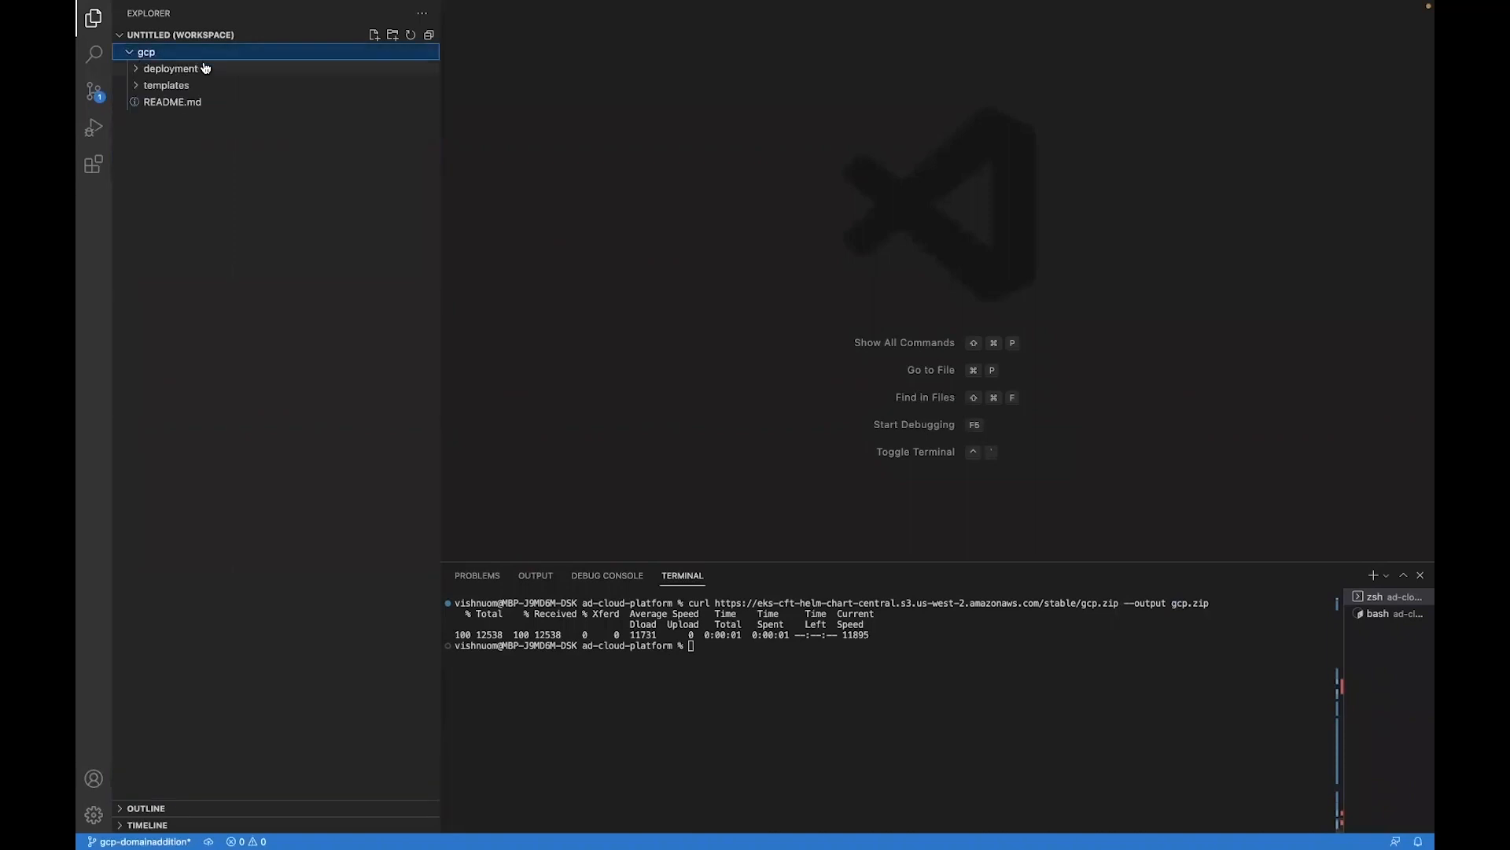
left_click(134, 53)
double_click(1177, 609)
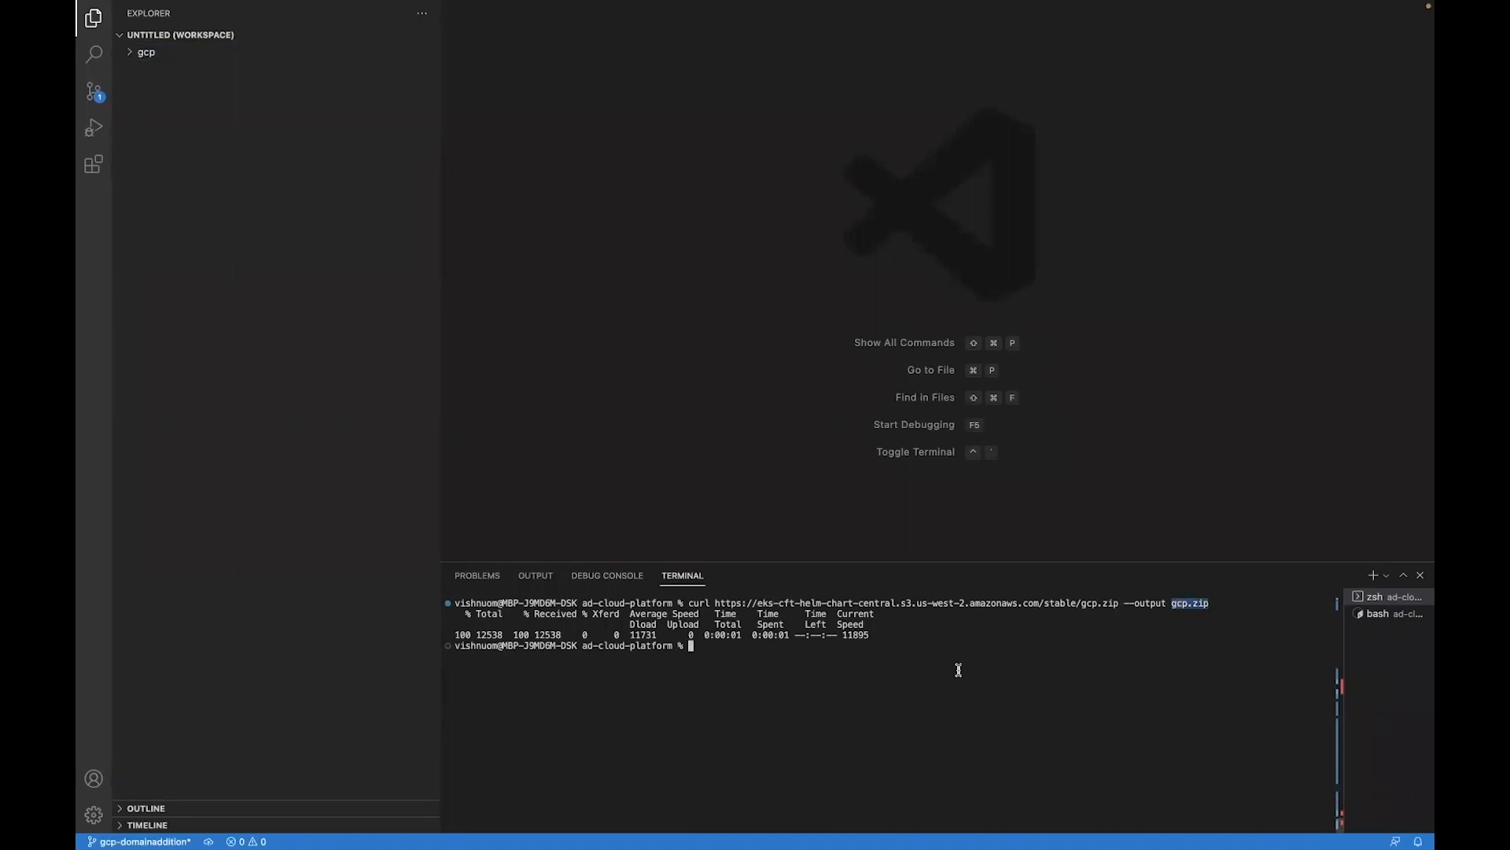
Step: In Visual Studio Code, open complete.yaml from the gcp project's deployment folder
left_click(134, 53)
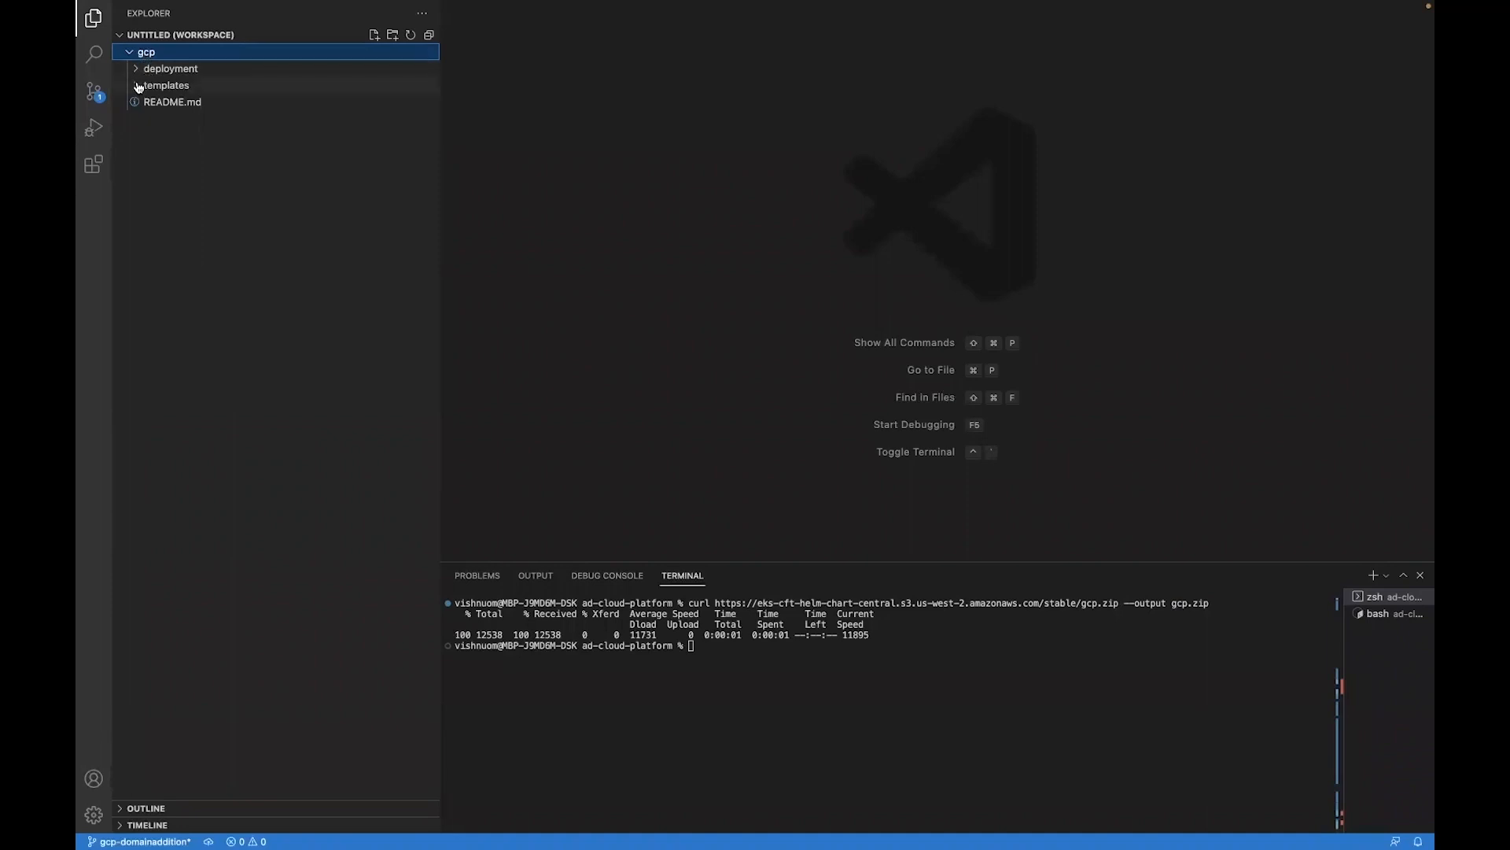
left_click(137, 70)
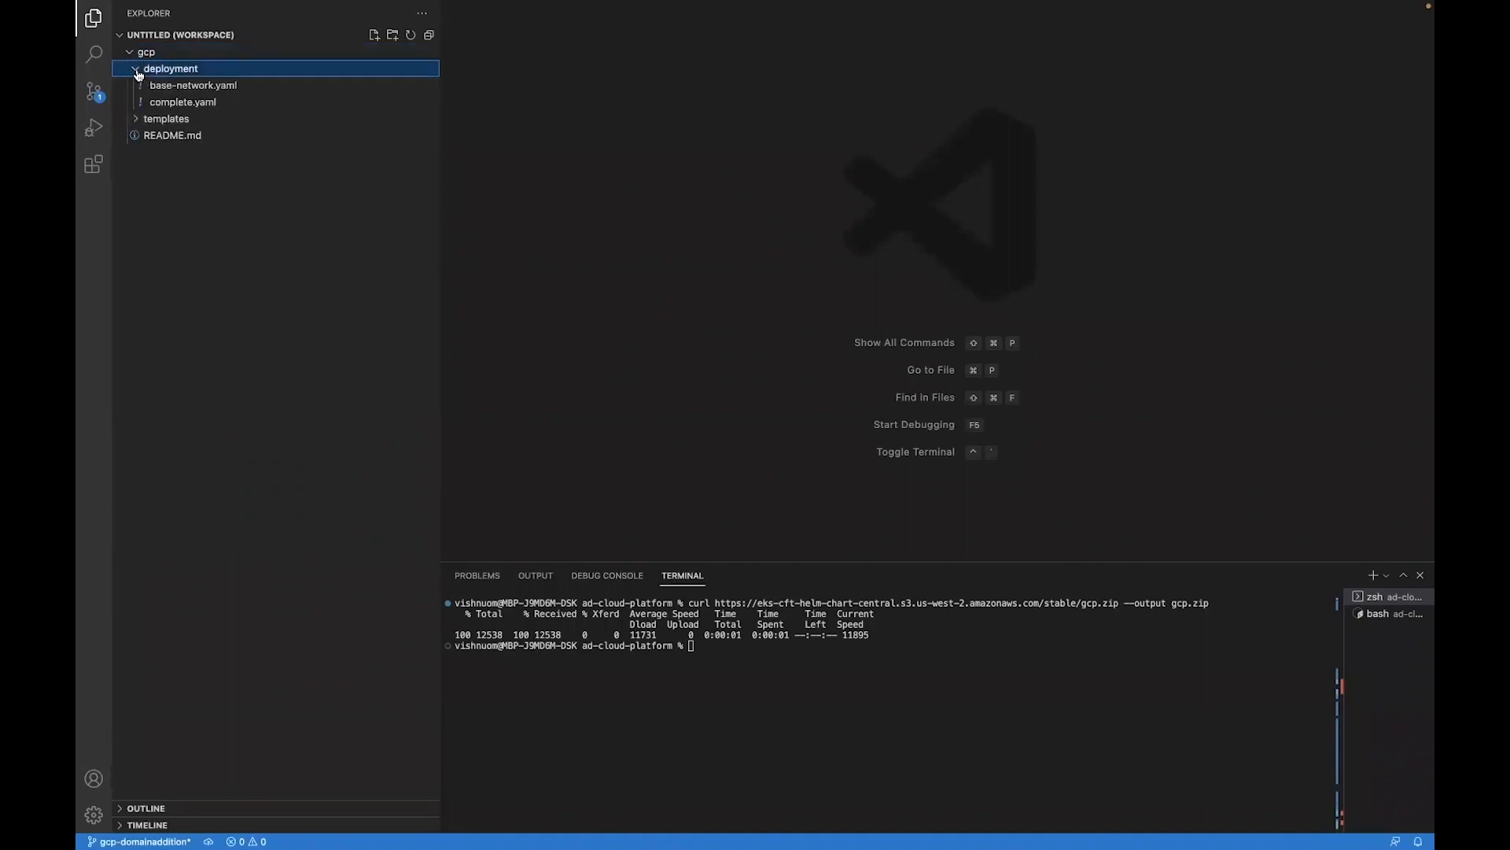
left_click(164, 105)
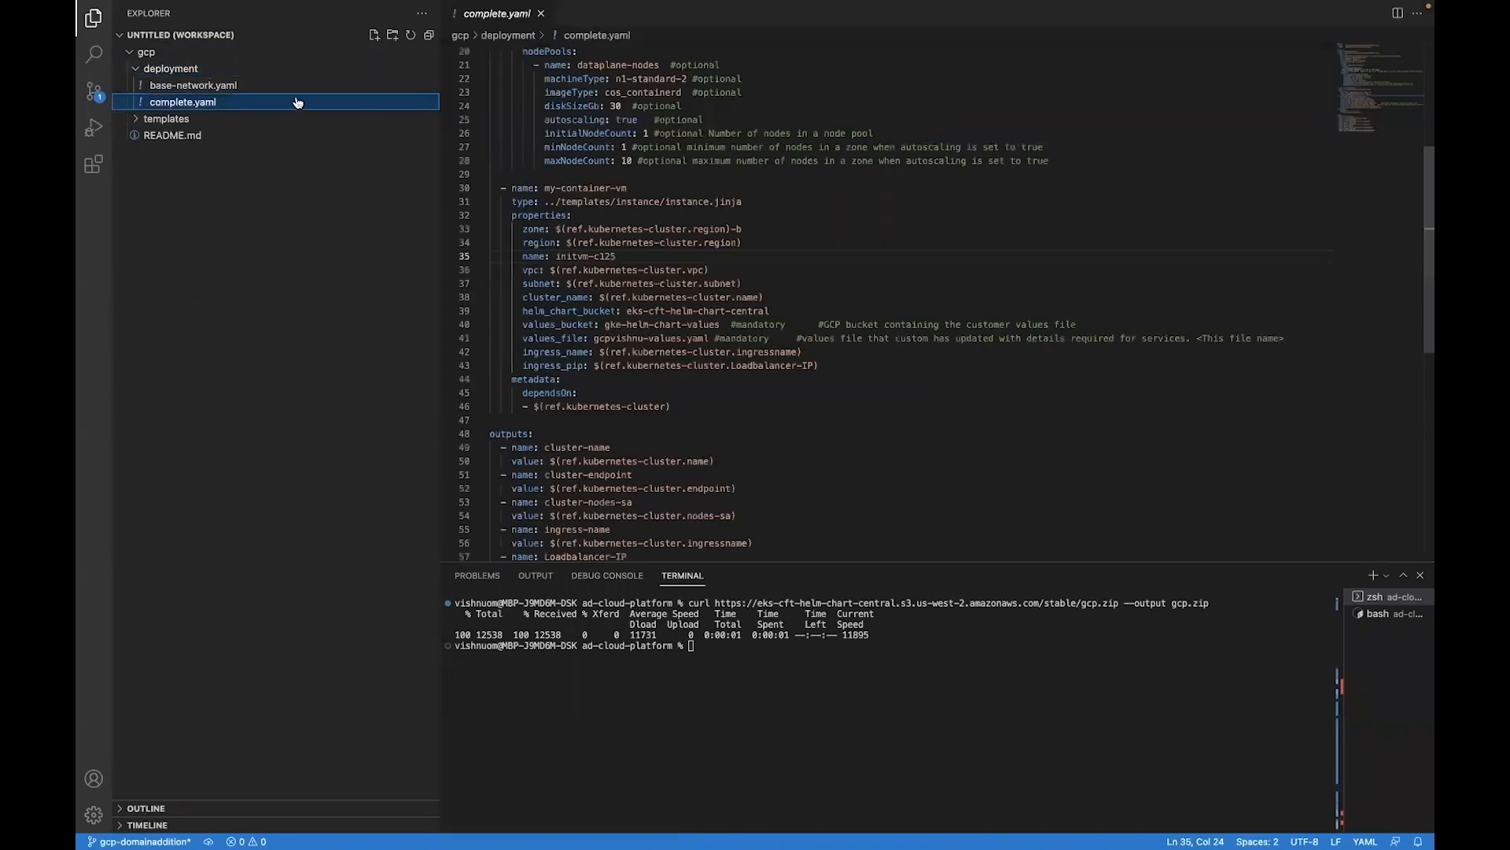
Step: Examine which cluster and network properties in complete.yaml are marked as mandatory
scroll(570, 187, "up", 5)
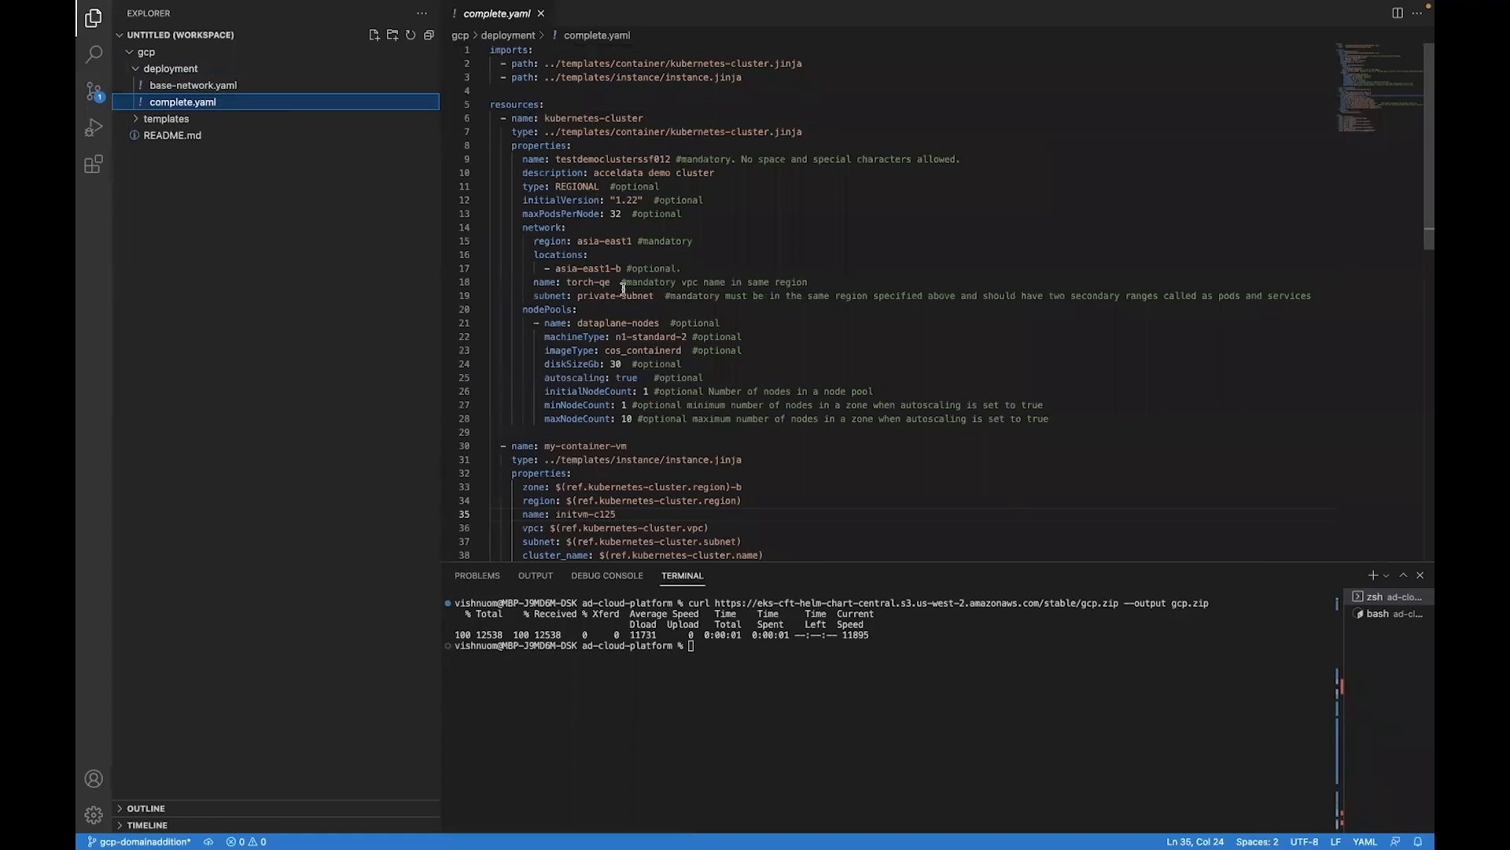
left_click(676, 159)
left_click_drag(676, 160, 730, 159)
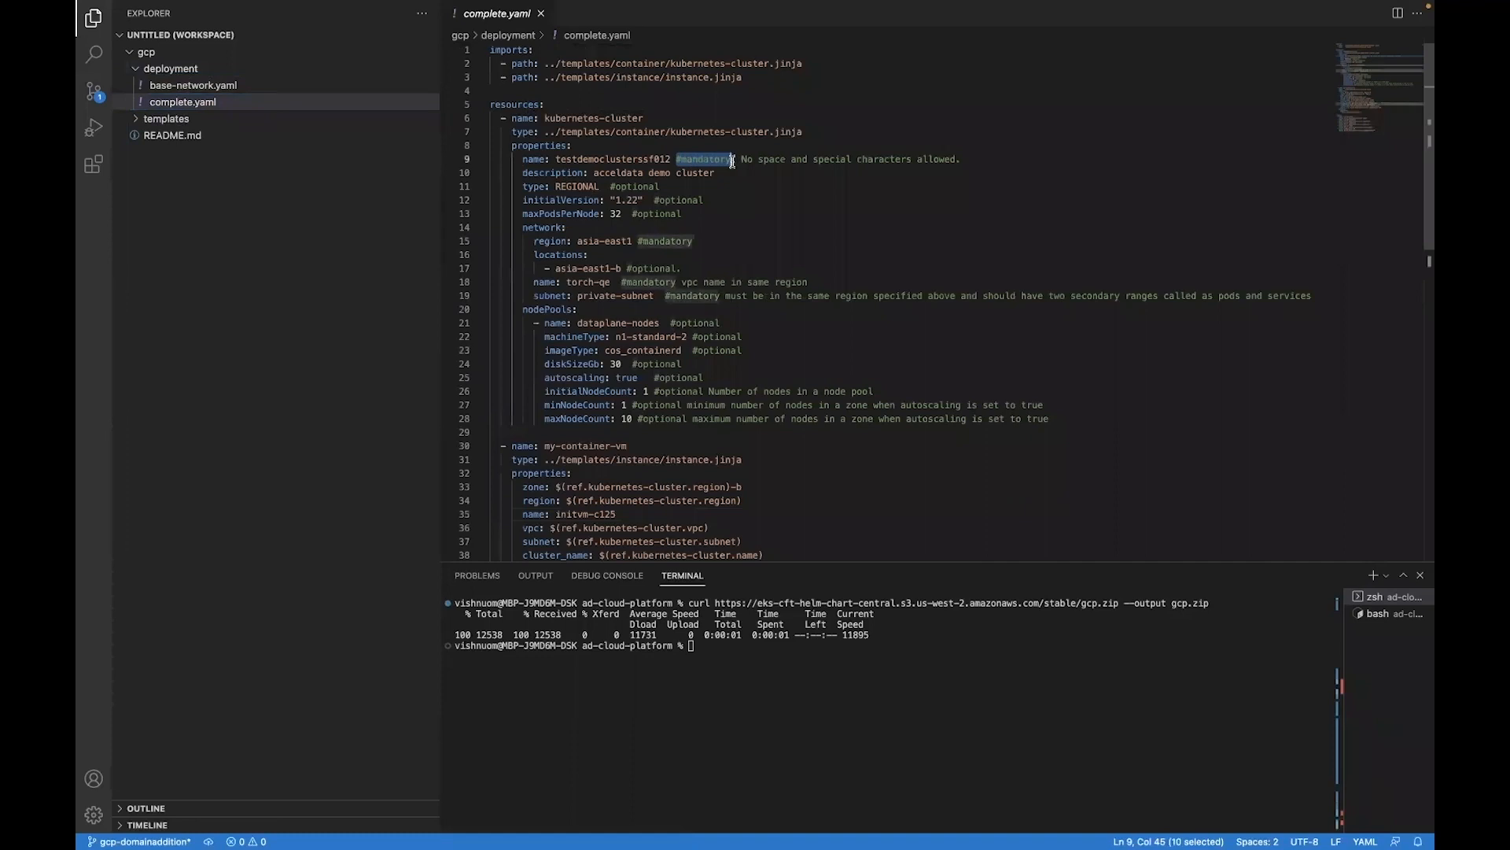
scroll(665, 236, "down", 2)
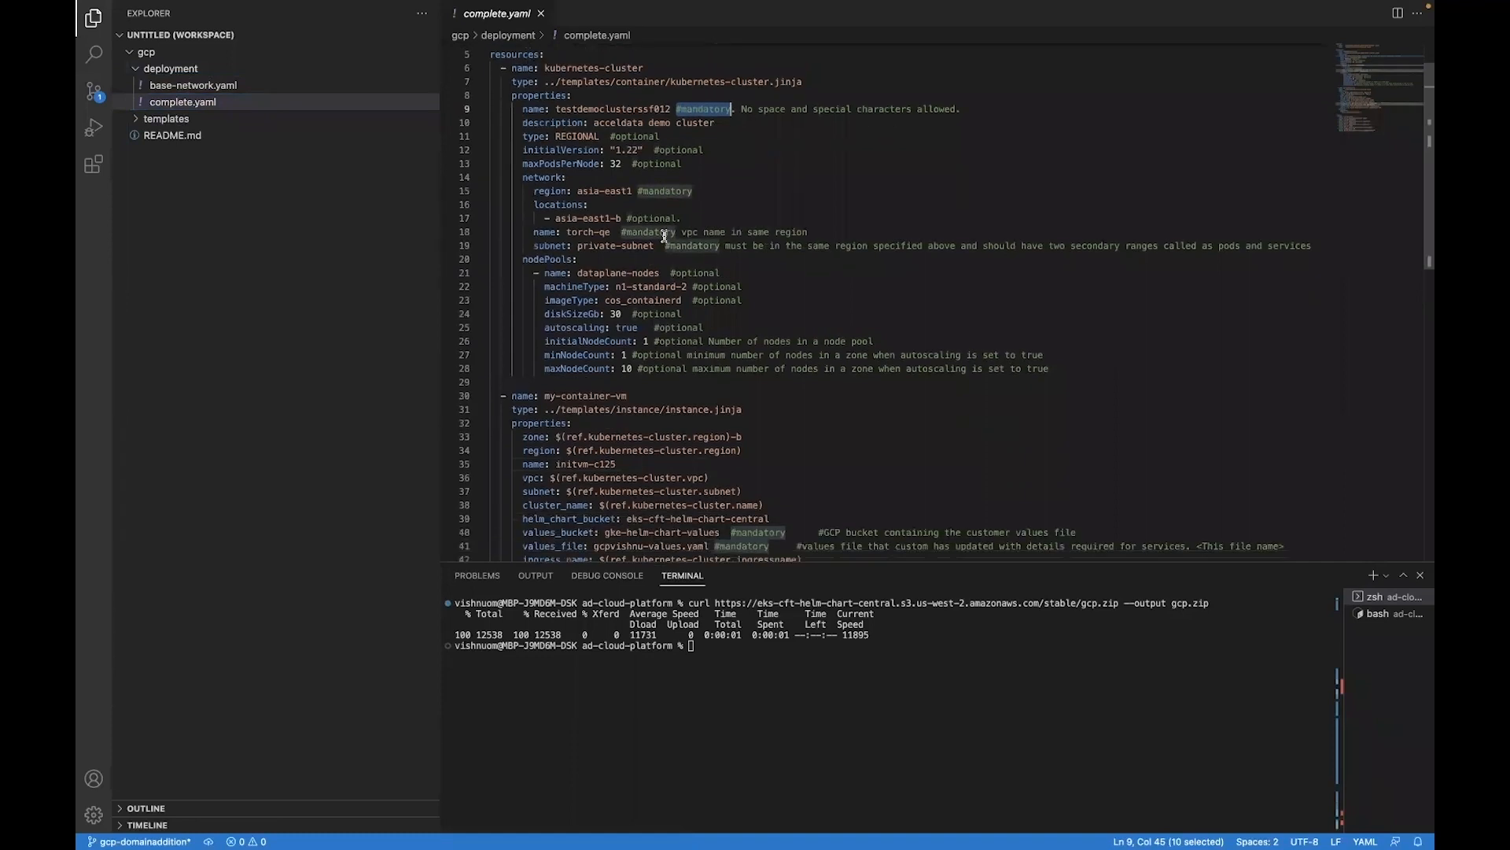
scroll(665, 235, "up", 2)
Step: In the terminal, go up one directory and change into the gcp project's deployment folder
left_click(819, 735)
type("cd ..")
key("Return")
type("cd gcp")
key("Return")
type("cd de")
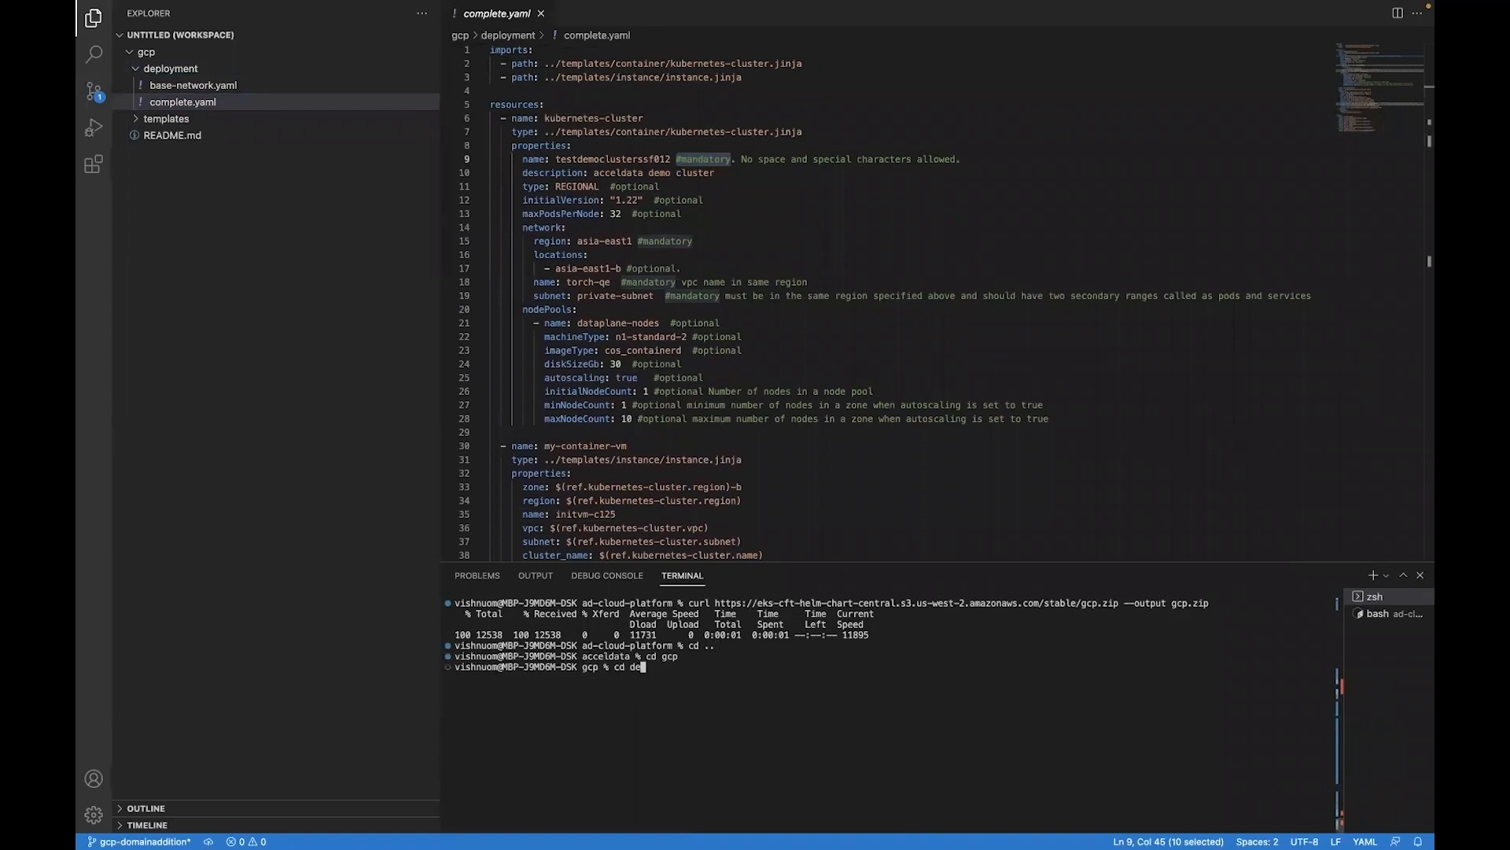
key("Tab")
key("Return")
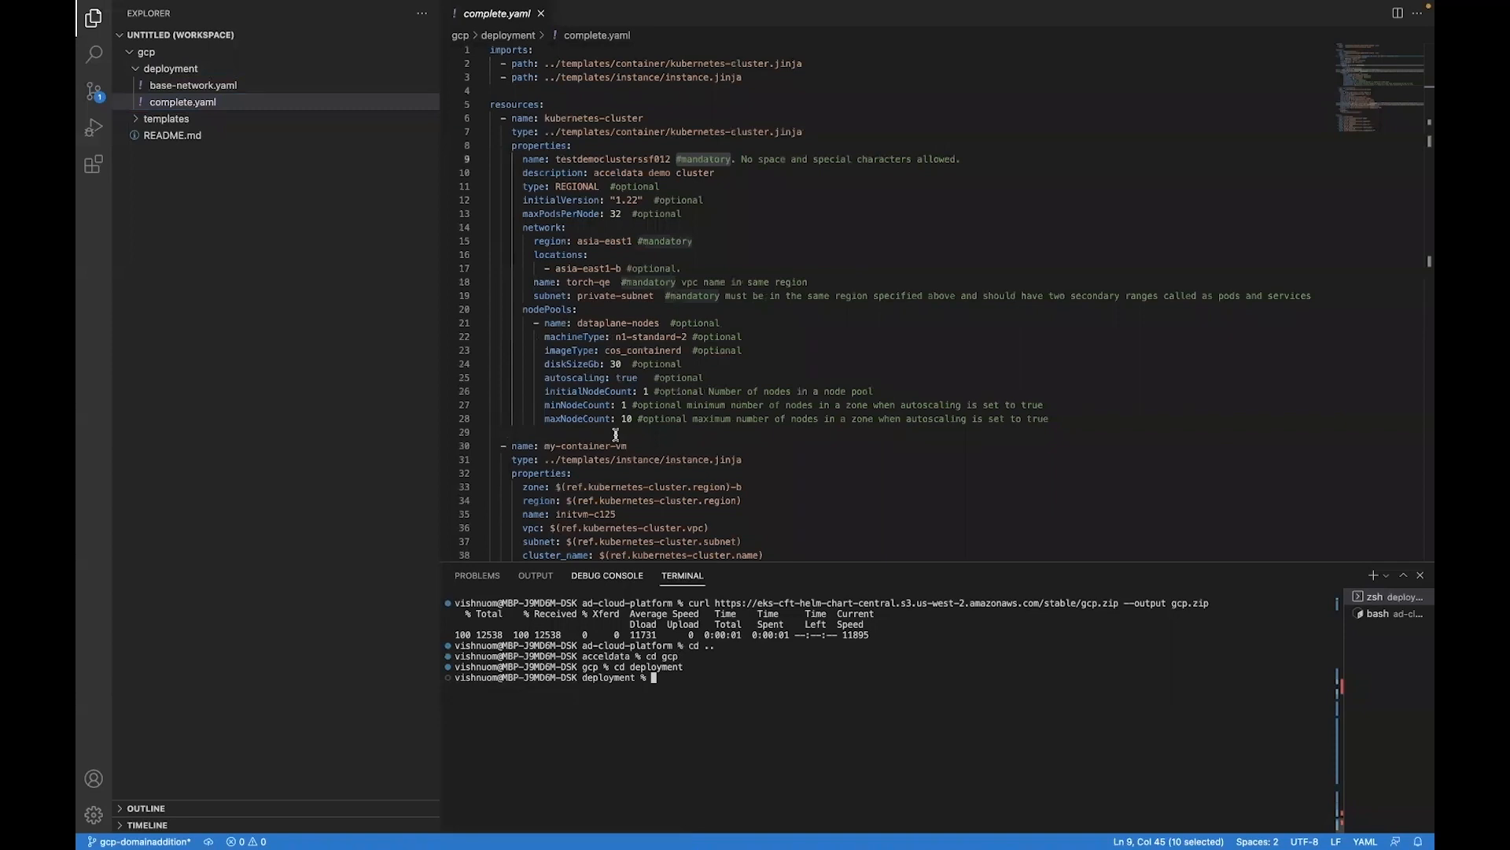
Step: Change the kubernetes-cluster resource's name property to testdemoclusterssf013 and save complete.yaml
left_click_drag(670, 160, 556, 160)
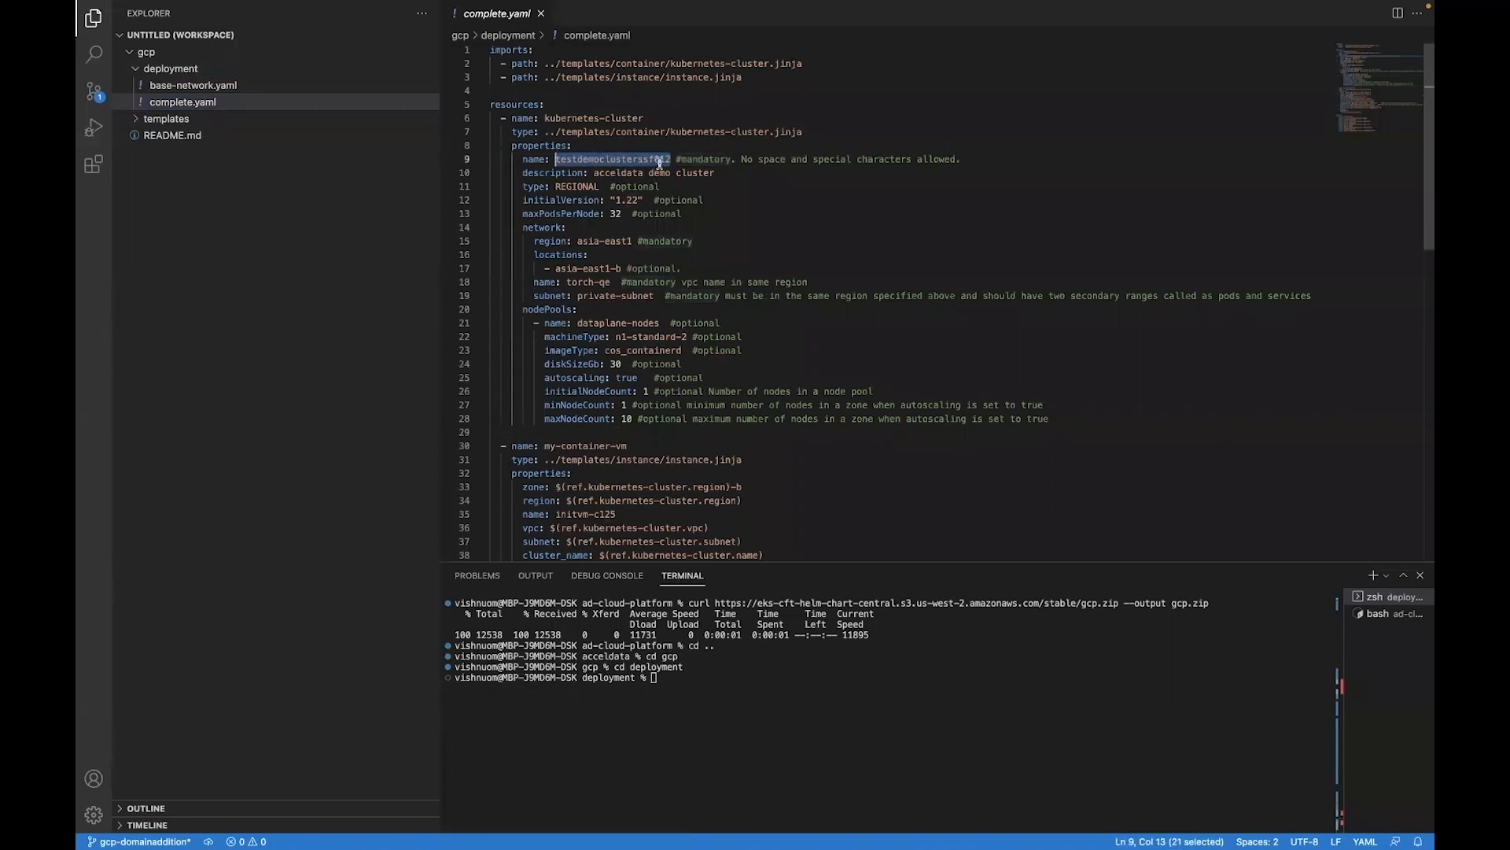
left_click(673, 160)
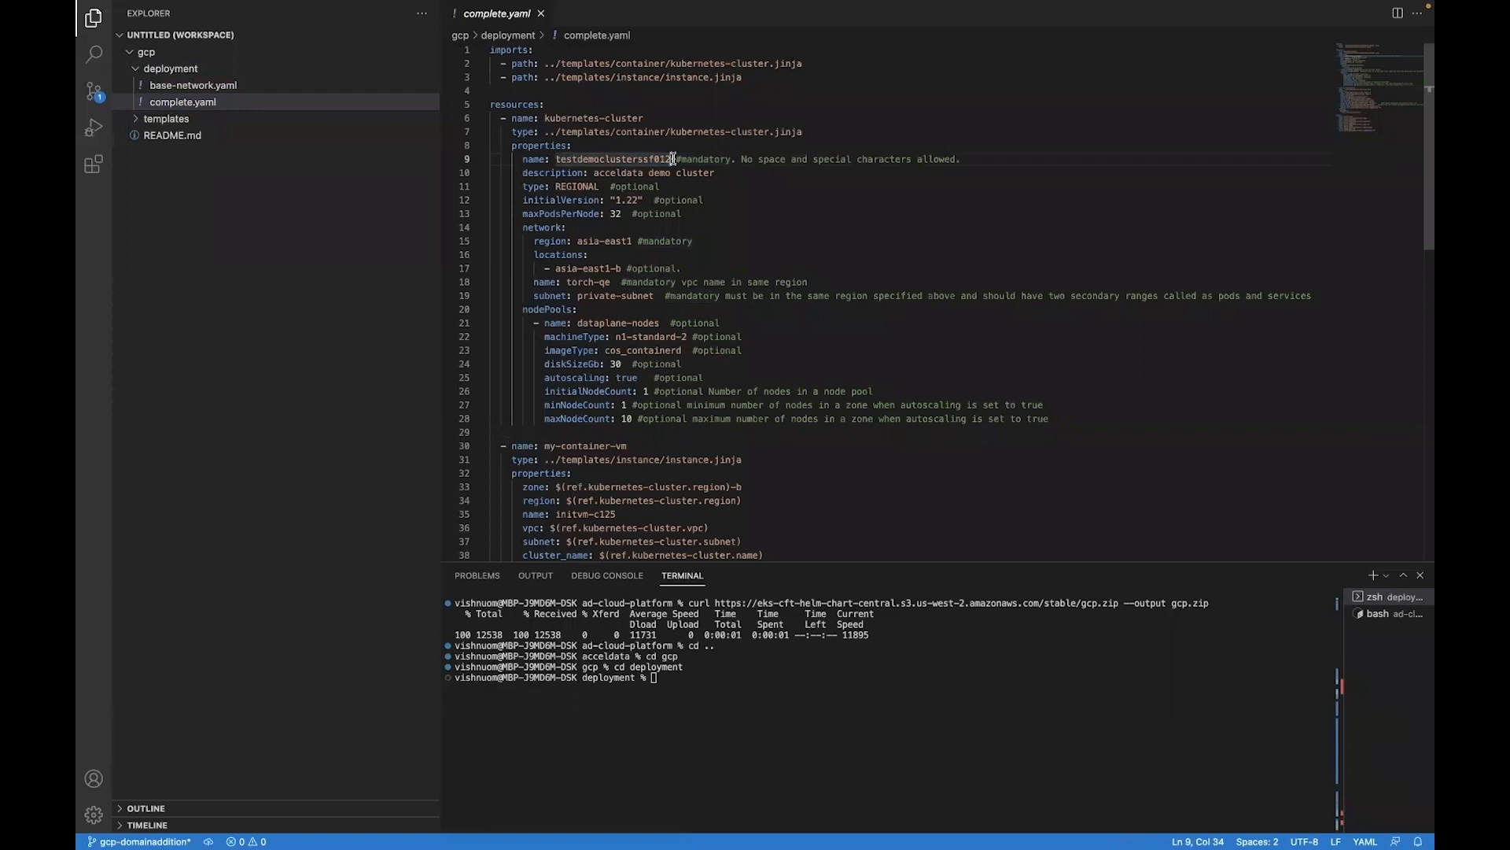
key("BackSpace")
type("3")
key("super+s")
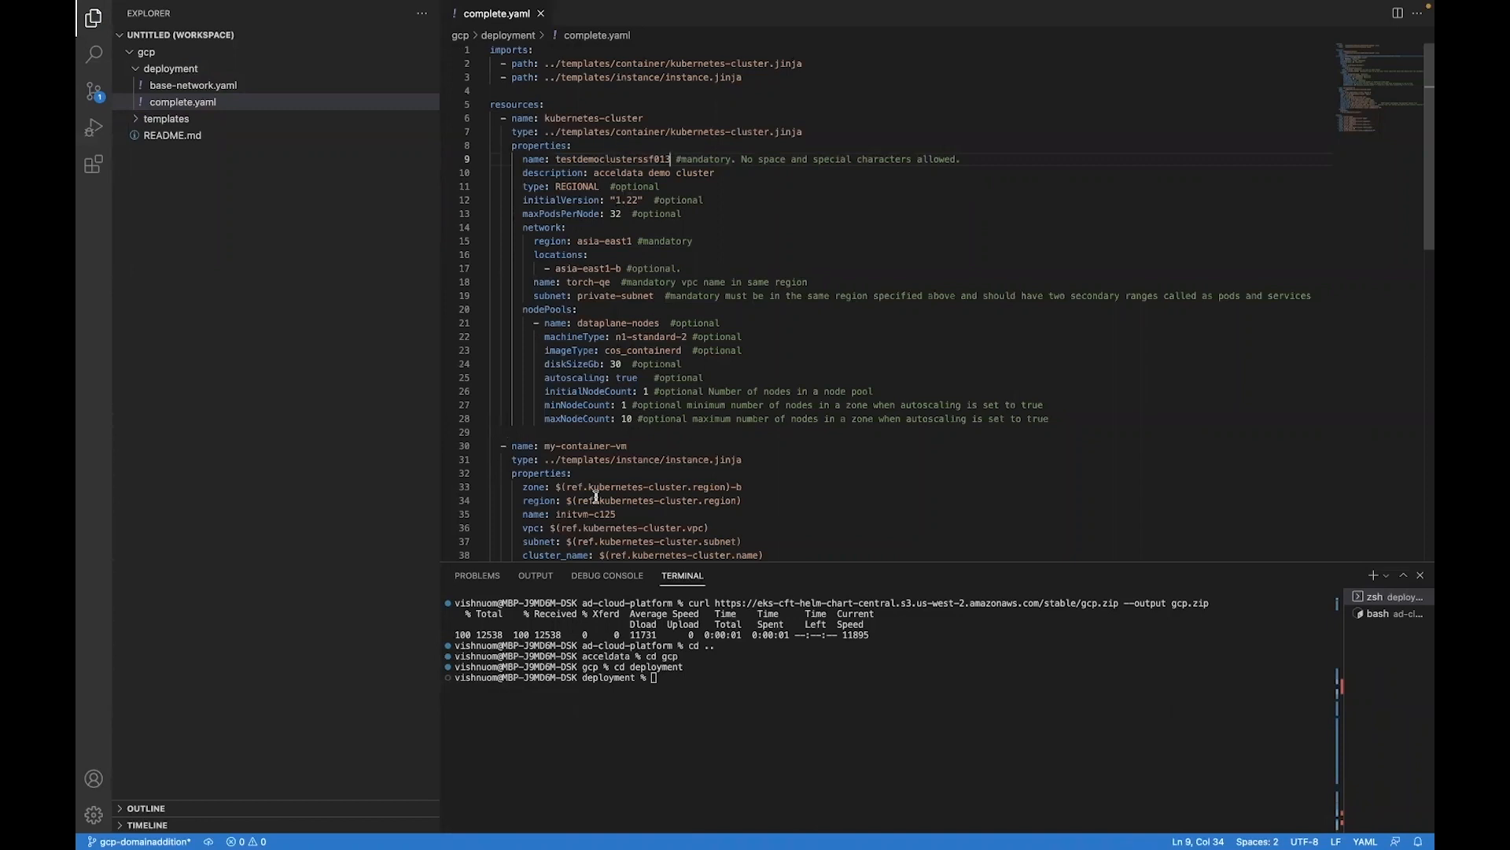
Step: Review the kubernetes-cluster and my-container-vm resource definitions in complete.yaml
left_click_drag(1055, 417, 477, 108)
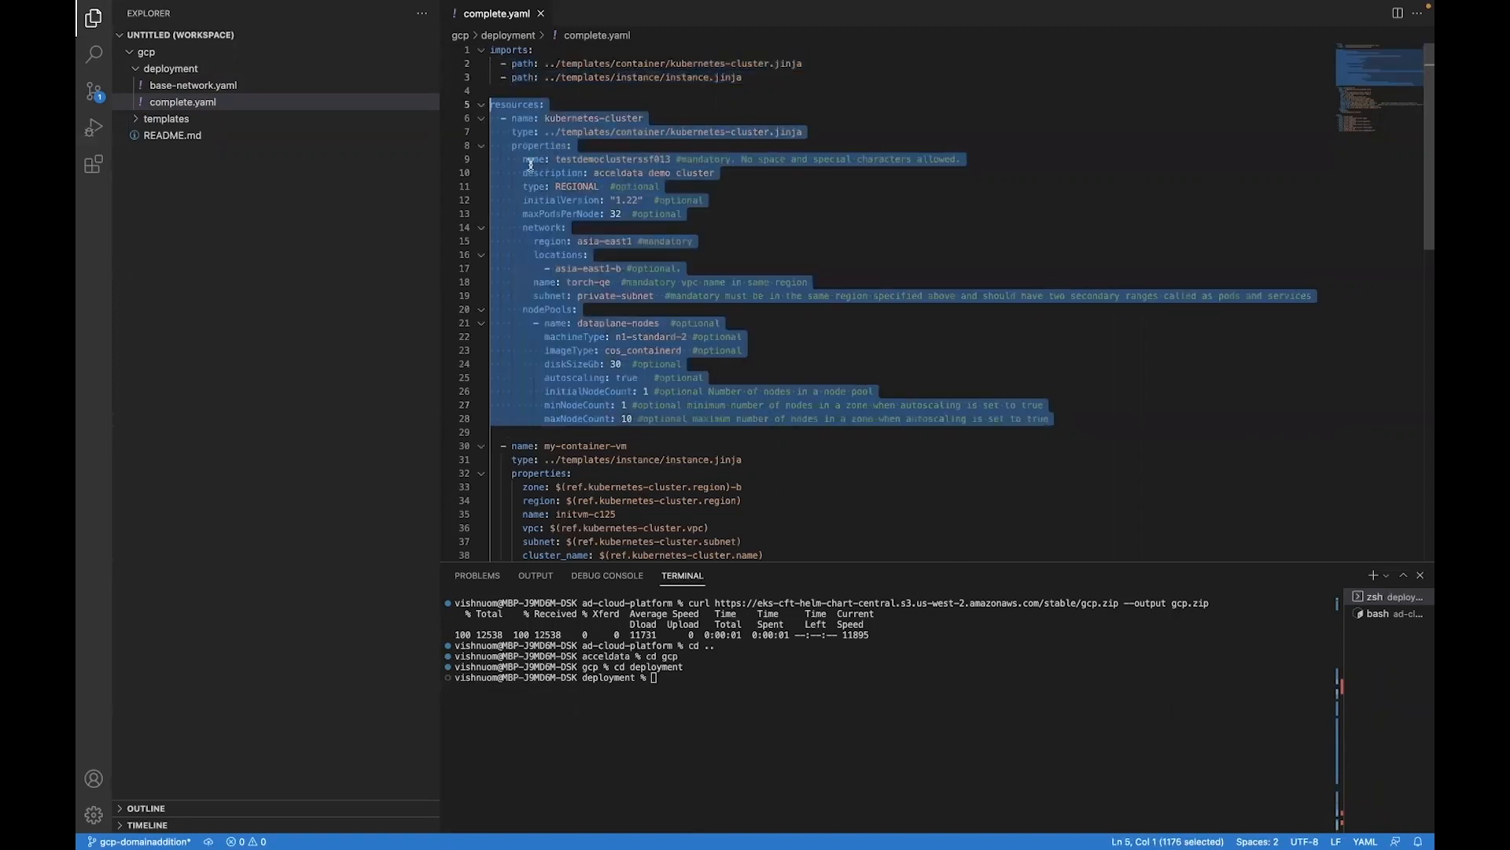
scroll(695, 315, "down", 4)
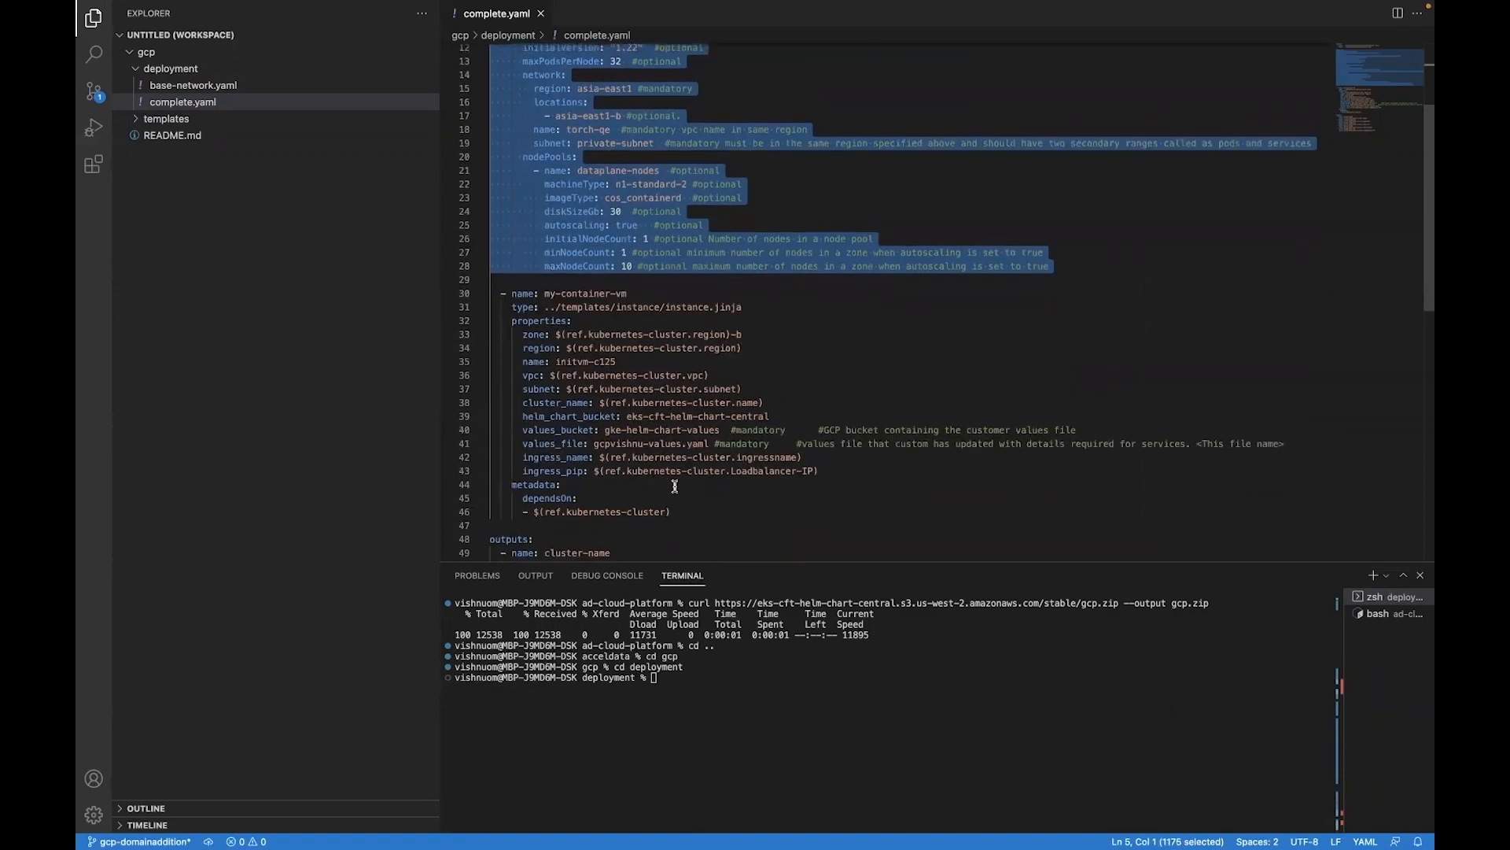
left_click_drag(690, 512, 481, 293)
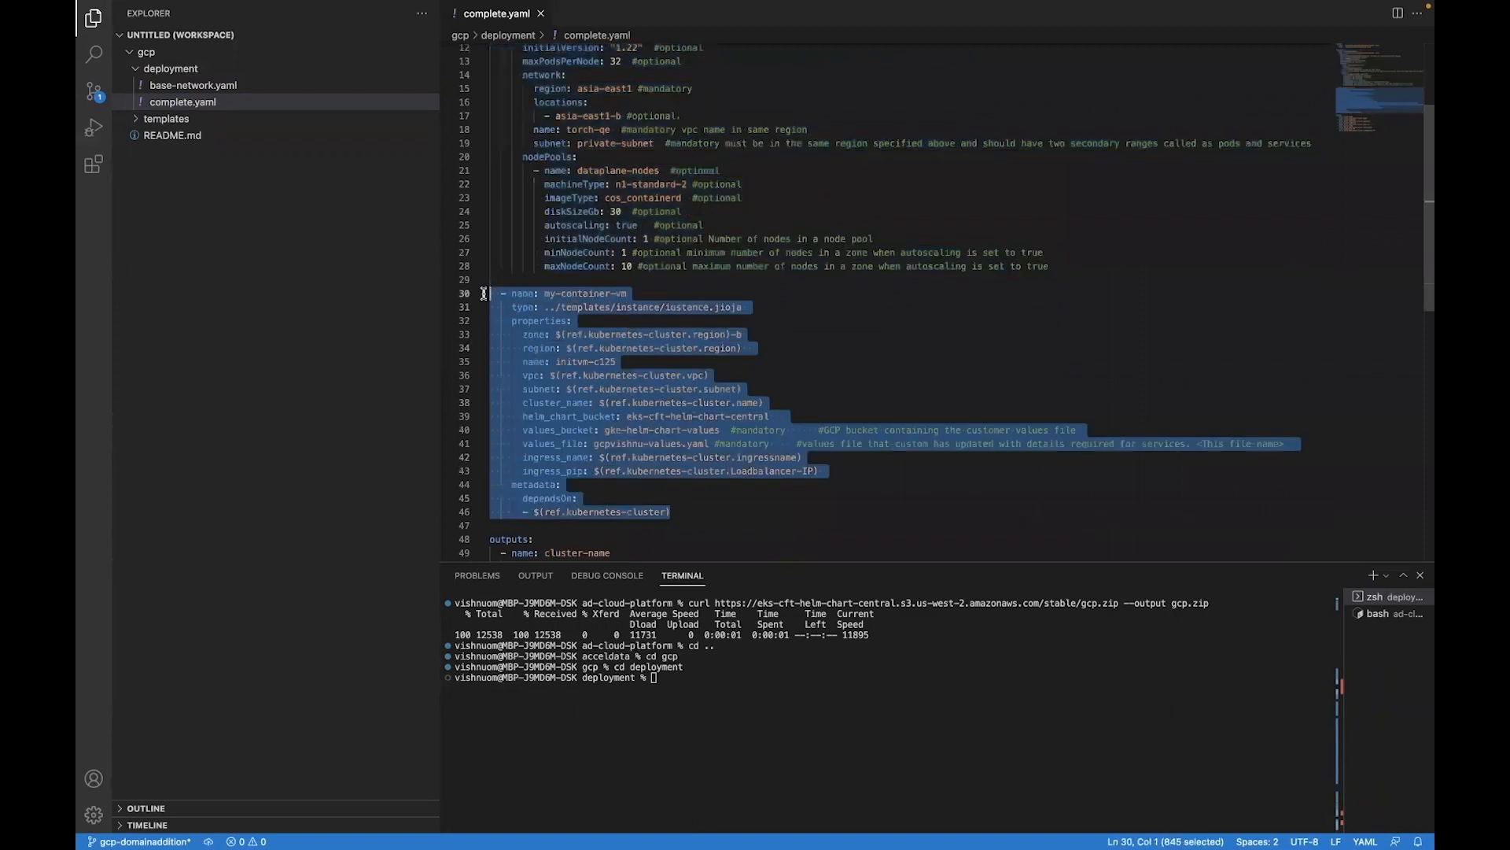
left_click(598, 310)
scroll(602, 287, "up", 3)
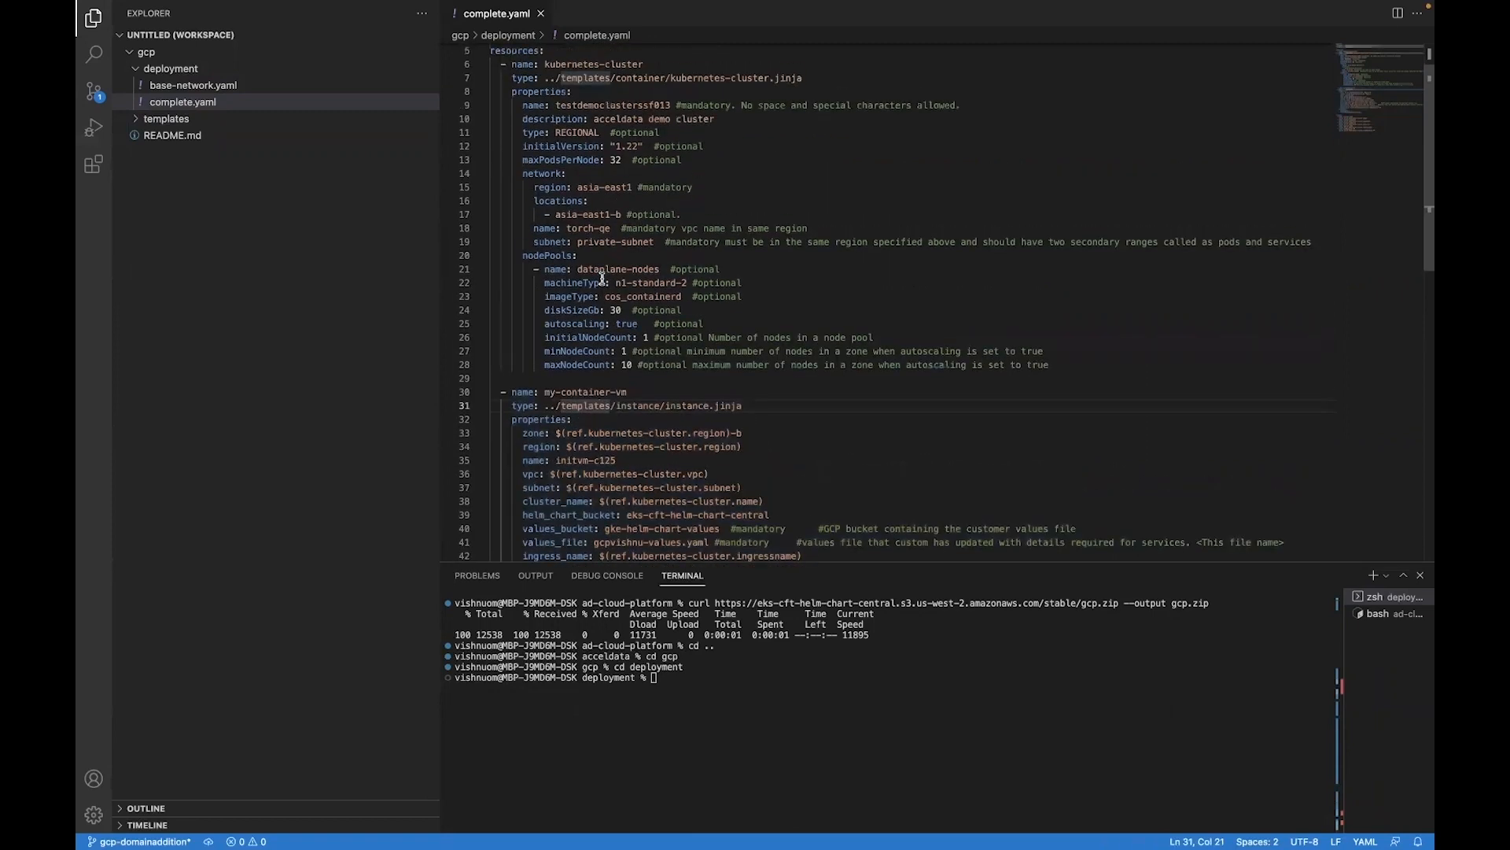
left_click_drag(685, 378, 572, 135)
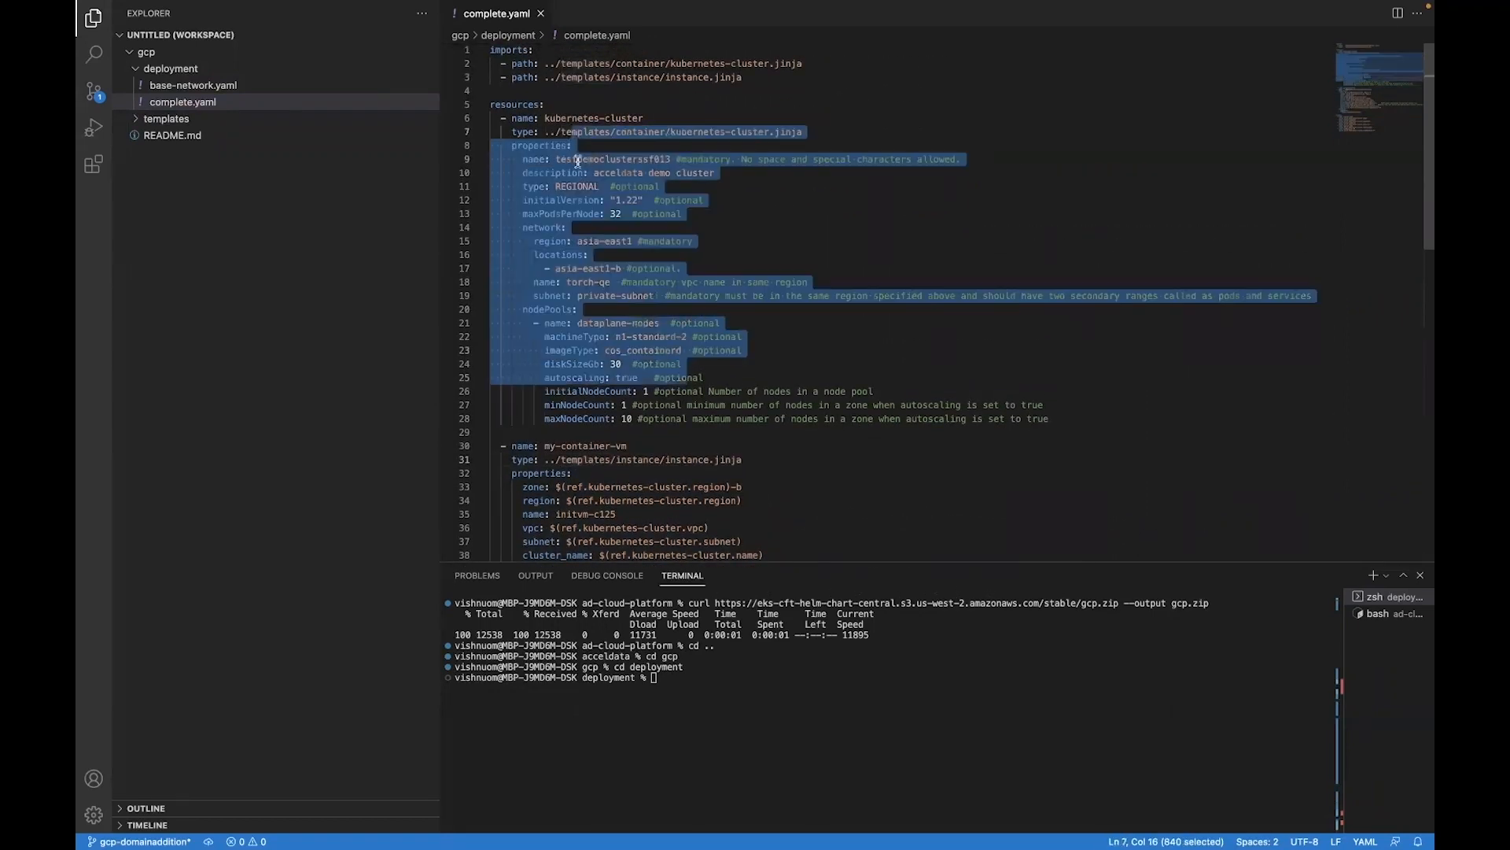
left_click(619, 352)
scroll(619, 352, "down", 3)
left_click(620, 470)
left_click_drag(552, 393, 531, 360)
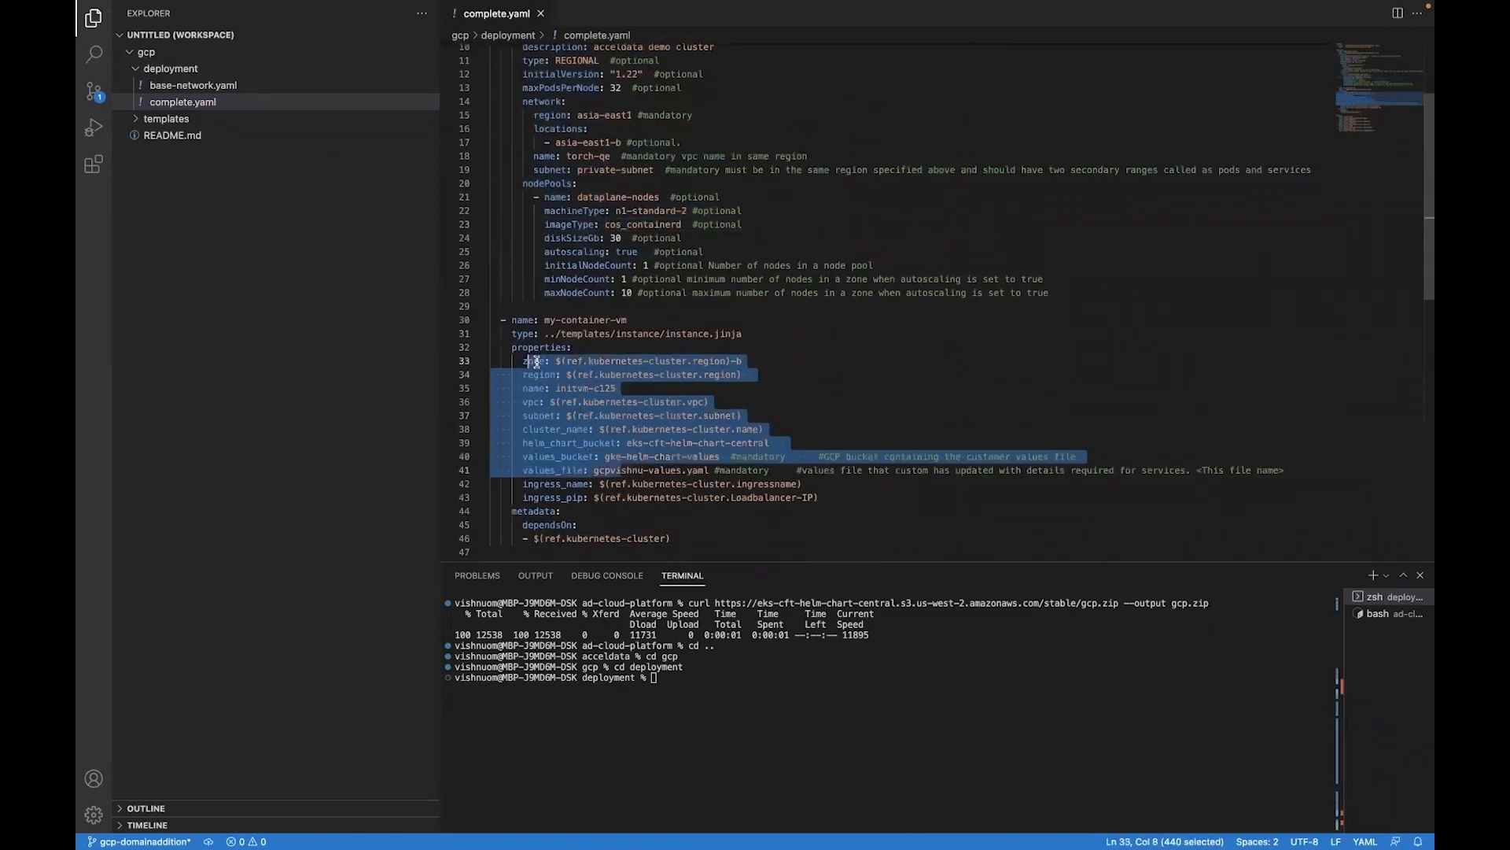
left_click(587, 390)
scroll(598, 236, "up", 3)
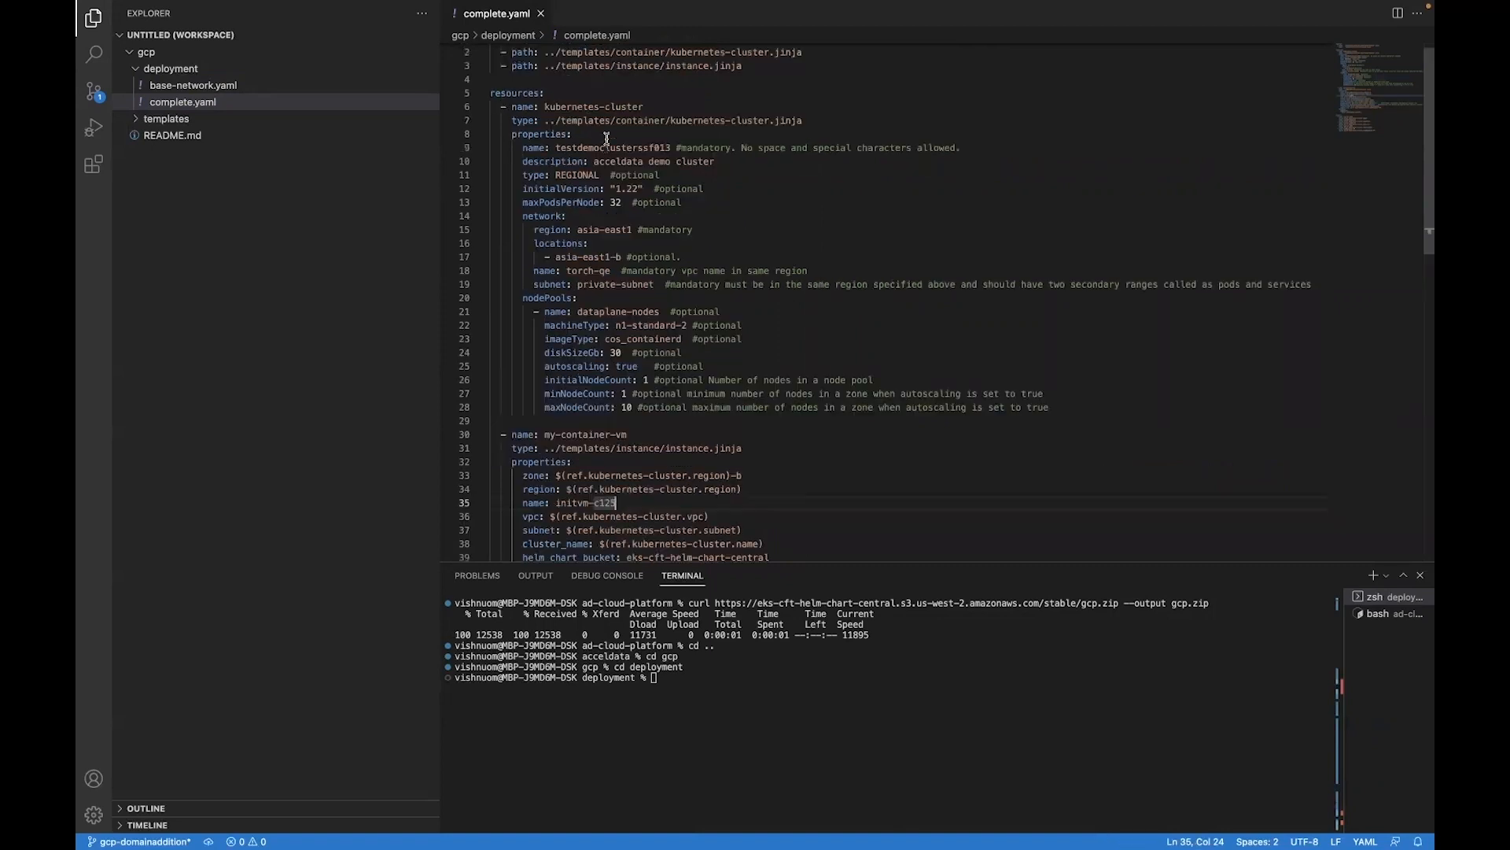
Step: Examine the cluster name, region, location, VPC name and subnet settings, including the required secondary range names
double_click(607, 147)
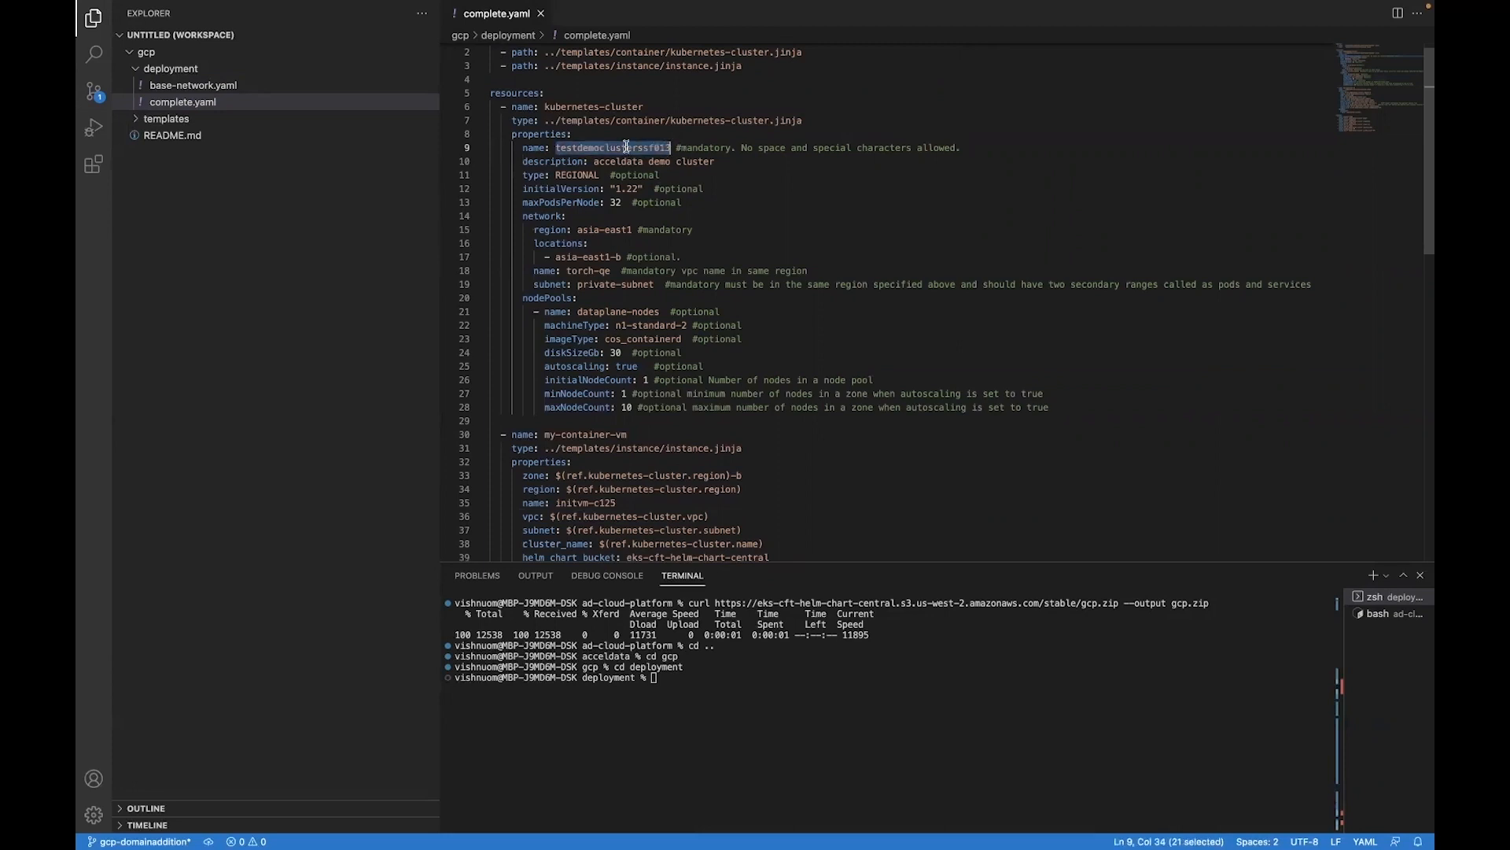
left_click_drag(578, 231, 637, 229)
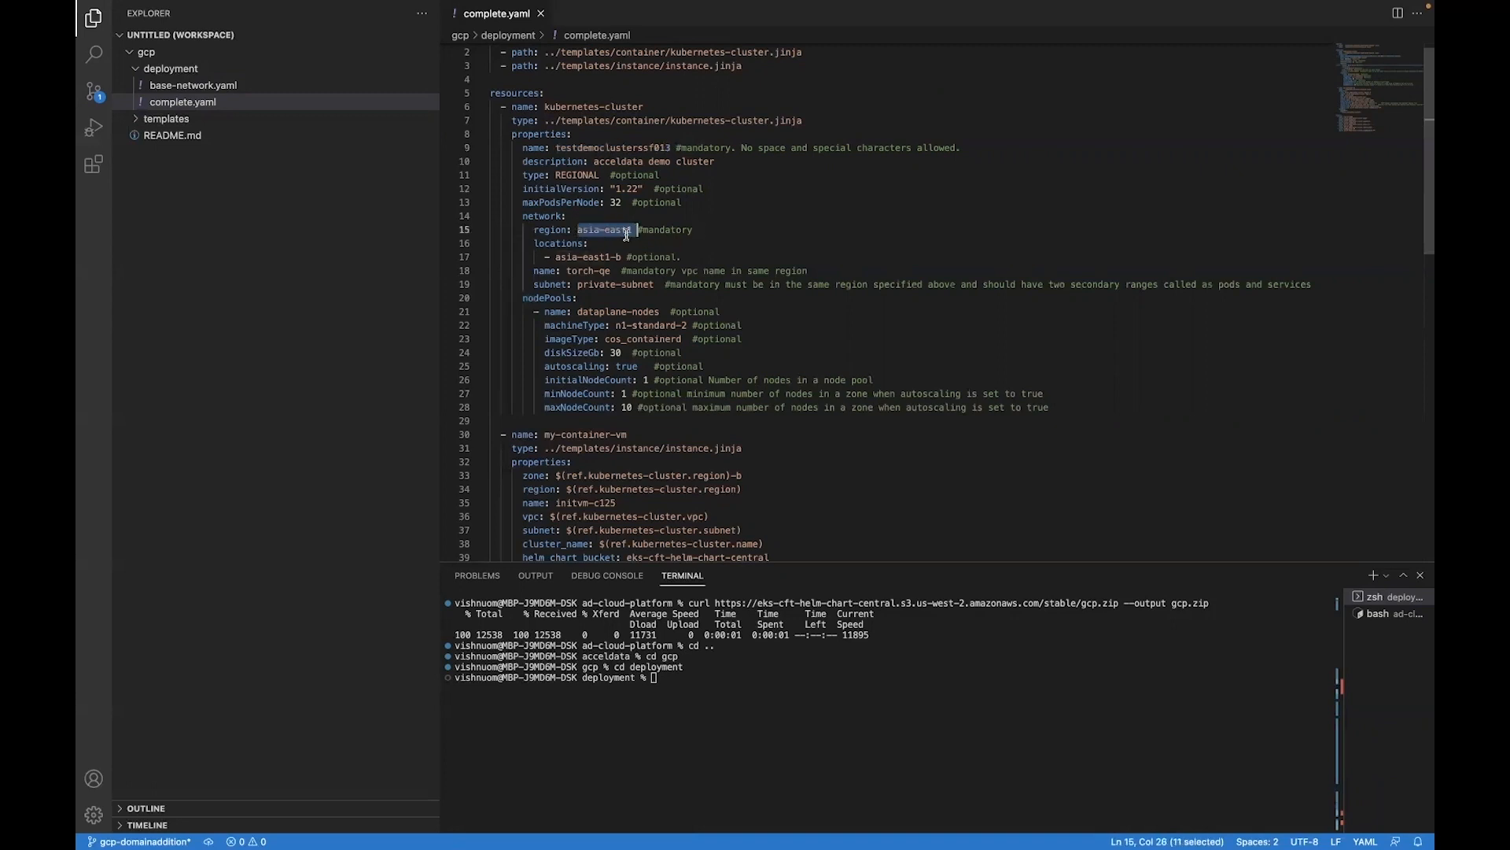
left_click_drag(556, 258, 627, 257)
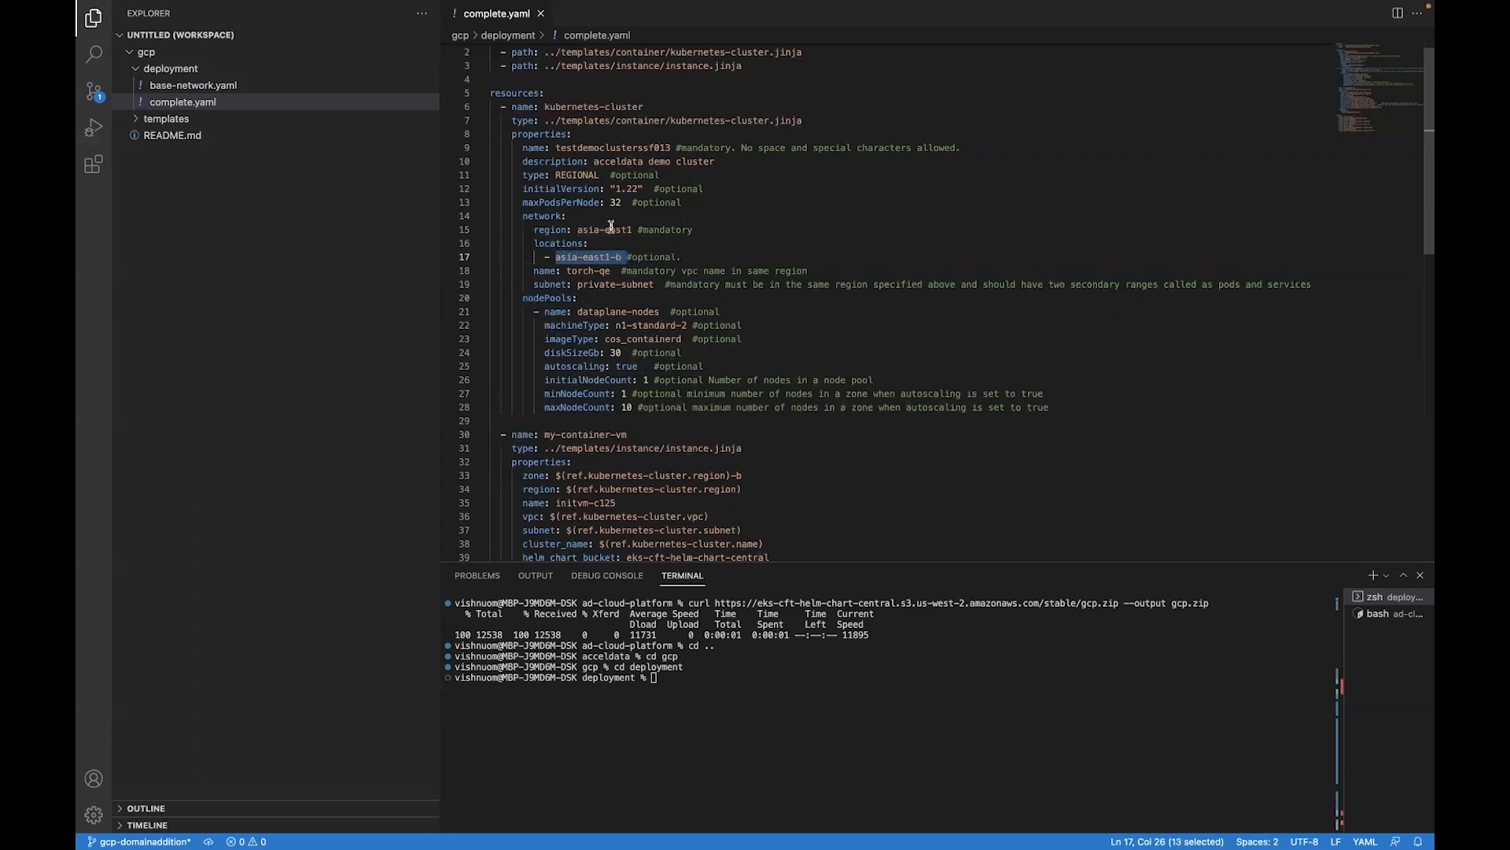
double_click(611, 230)
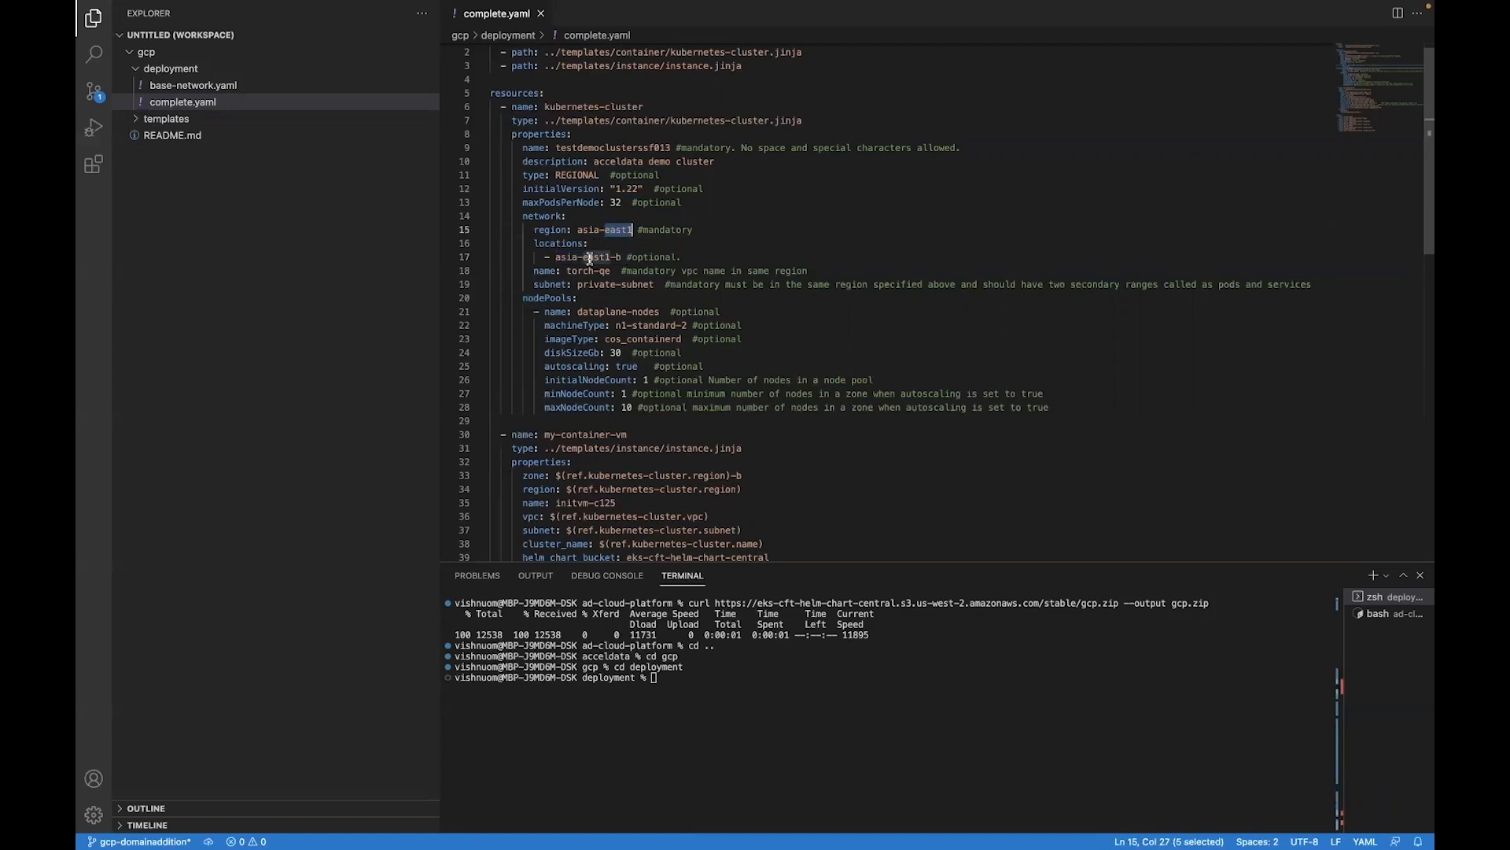
left_click(632, 257)
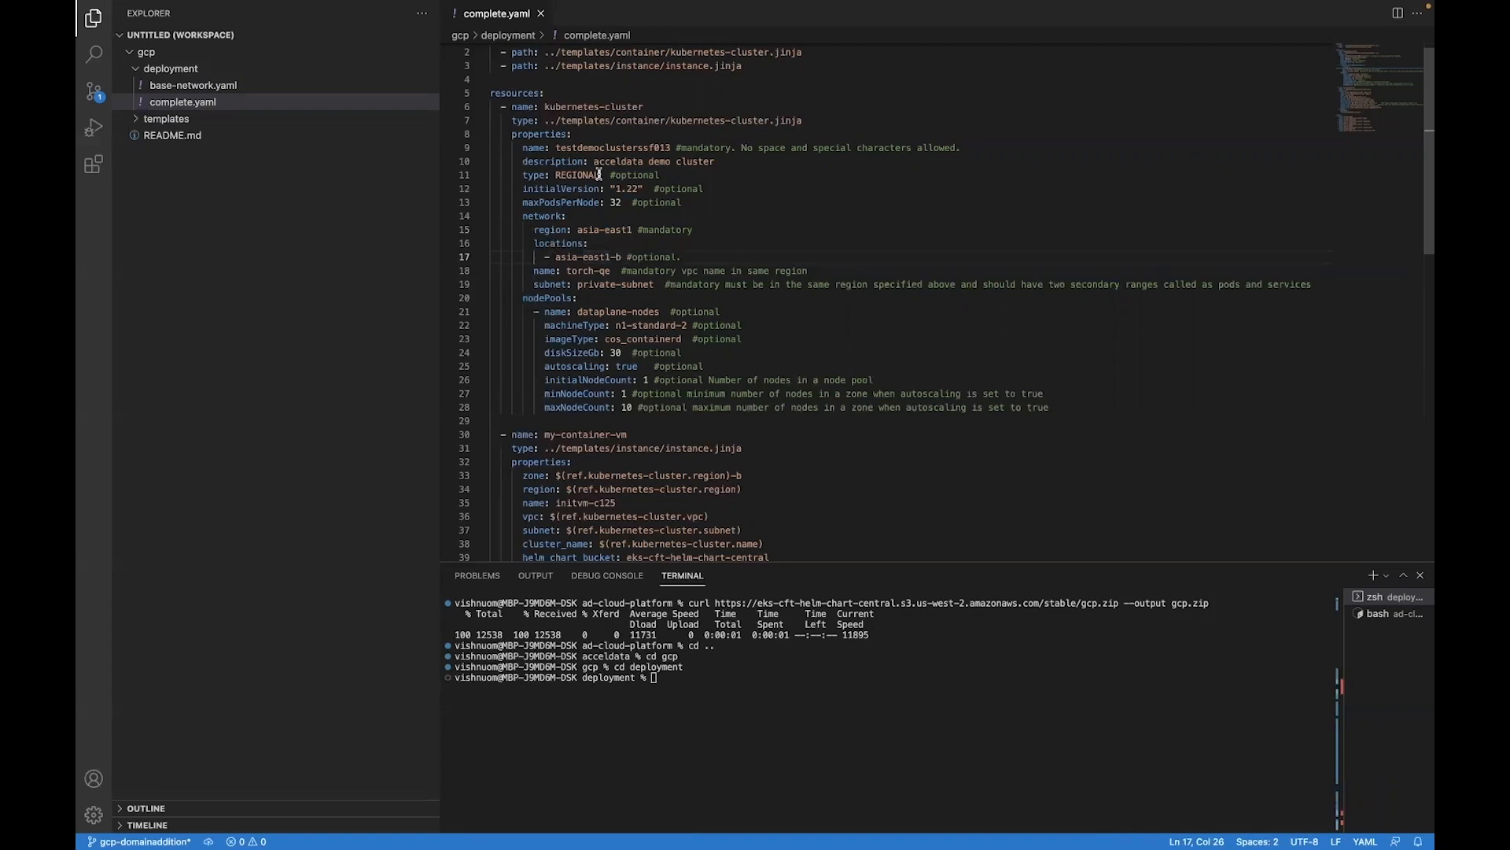
left_click_drag(621, 255, 555, 251)
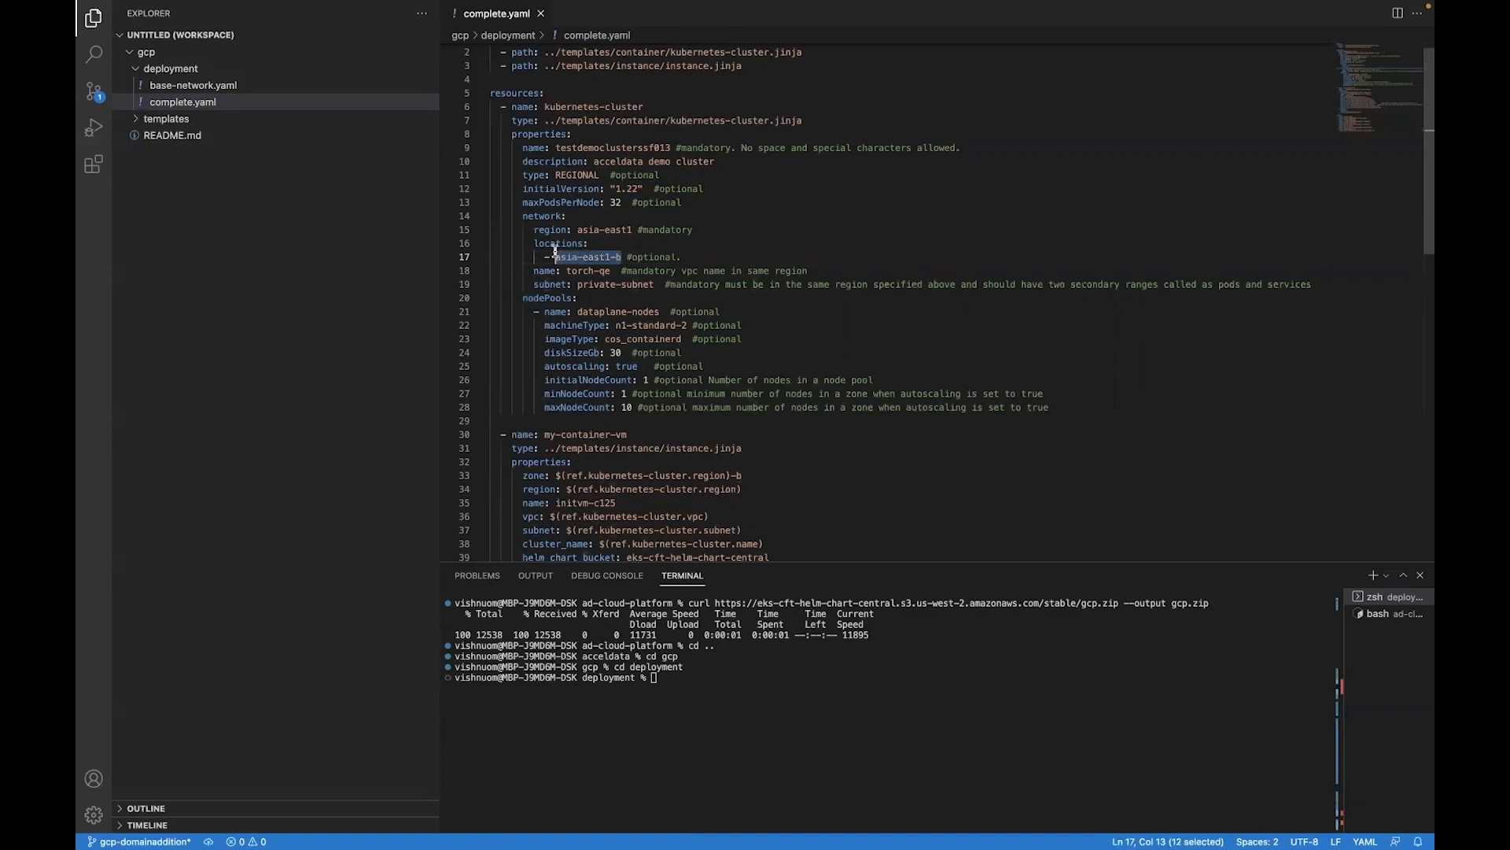
left_click_drag(566, 270, 614, 272)
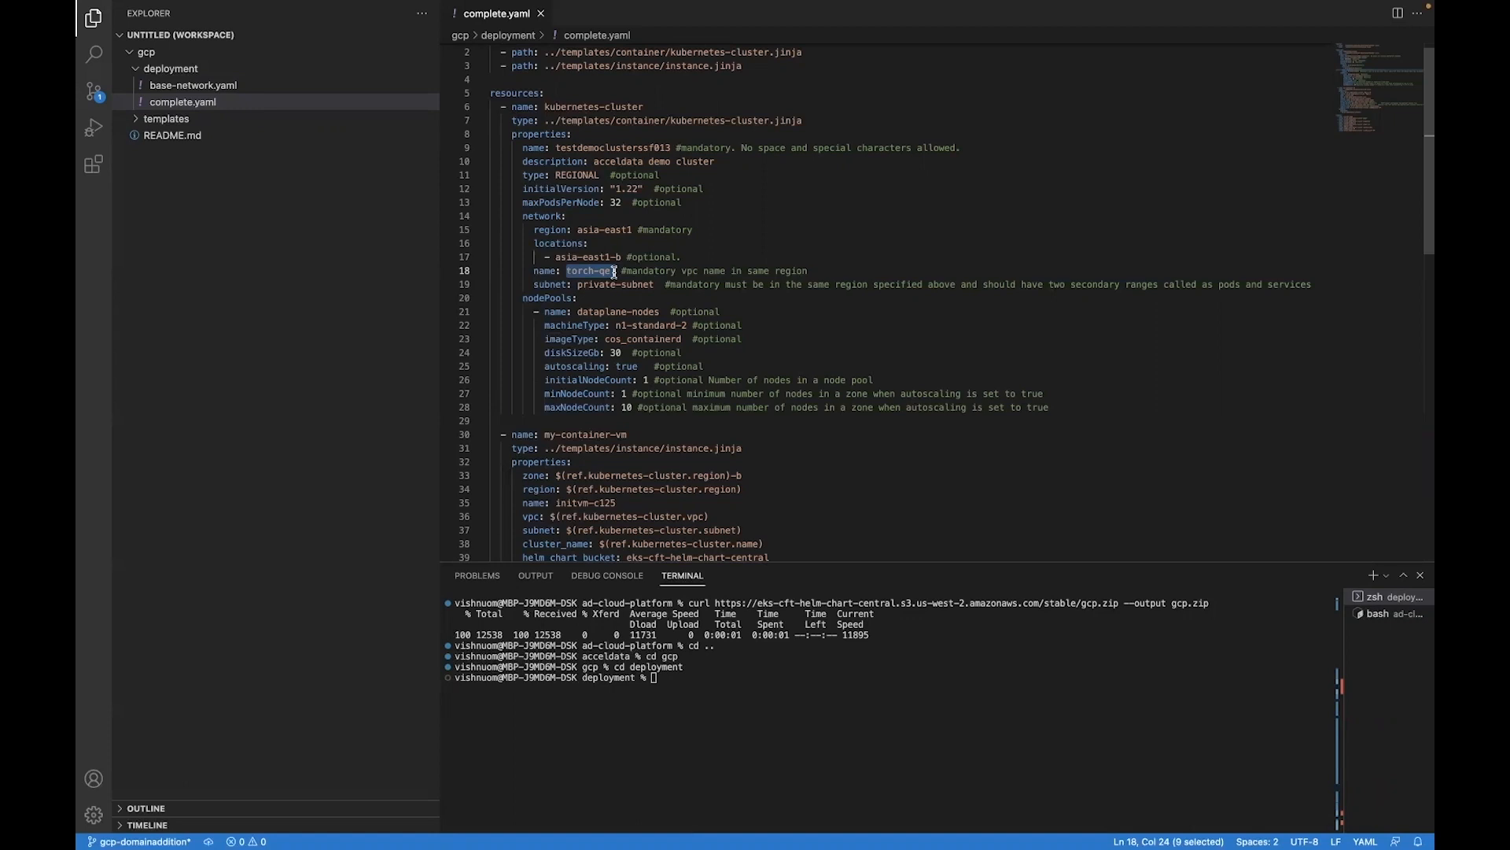
left_click_drag(578, 284, 656, 285)
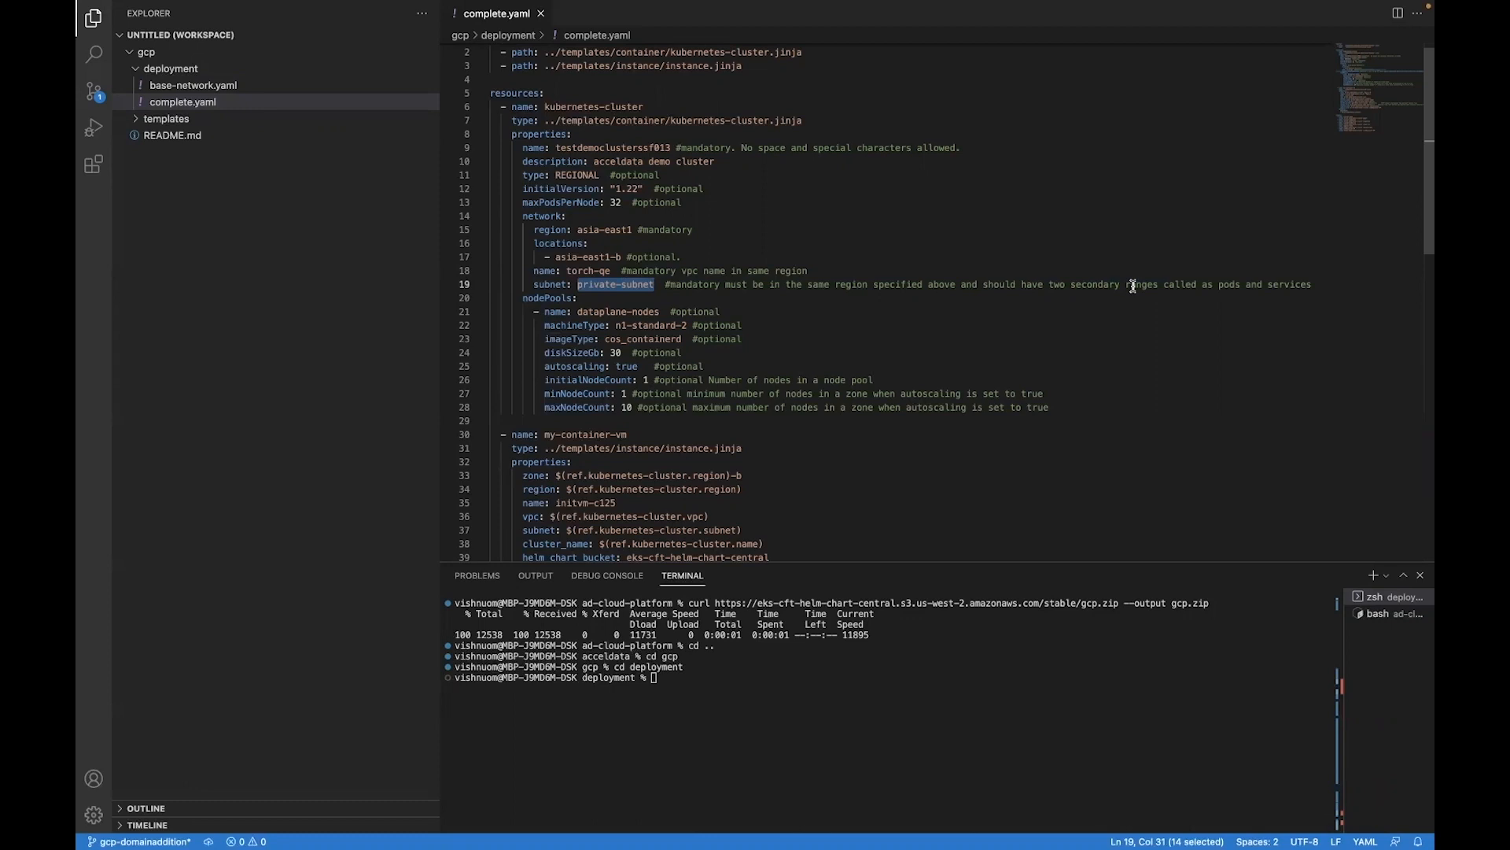
double_click(1220, 285)
double_click(1285, 285)
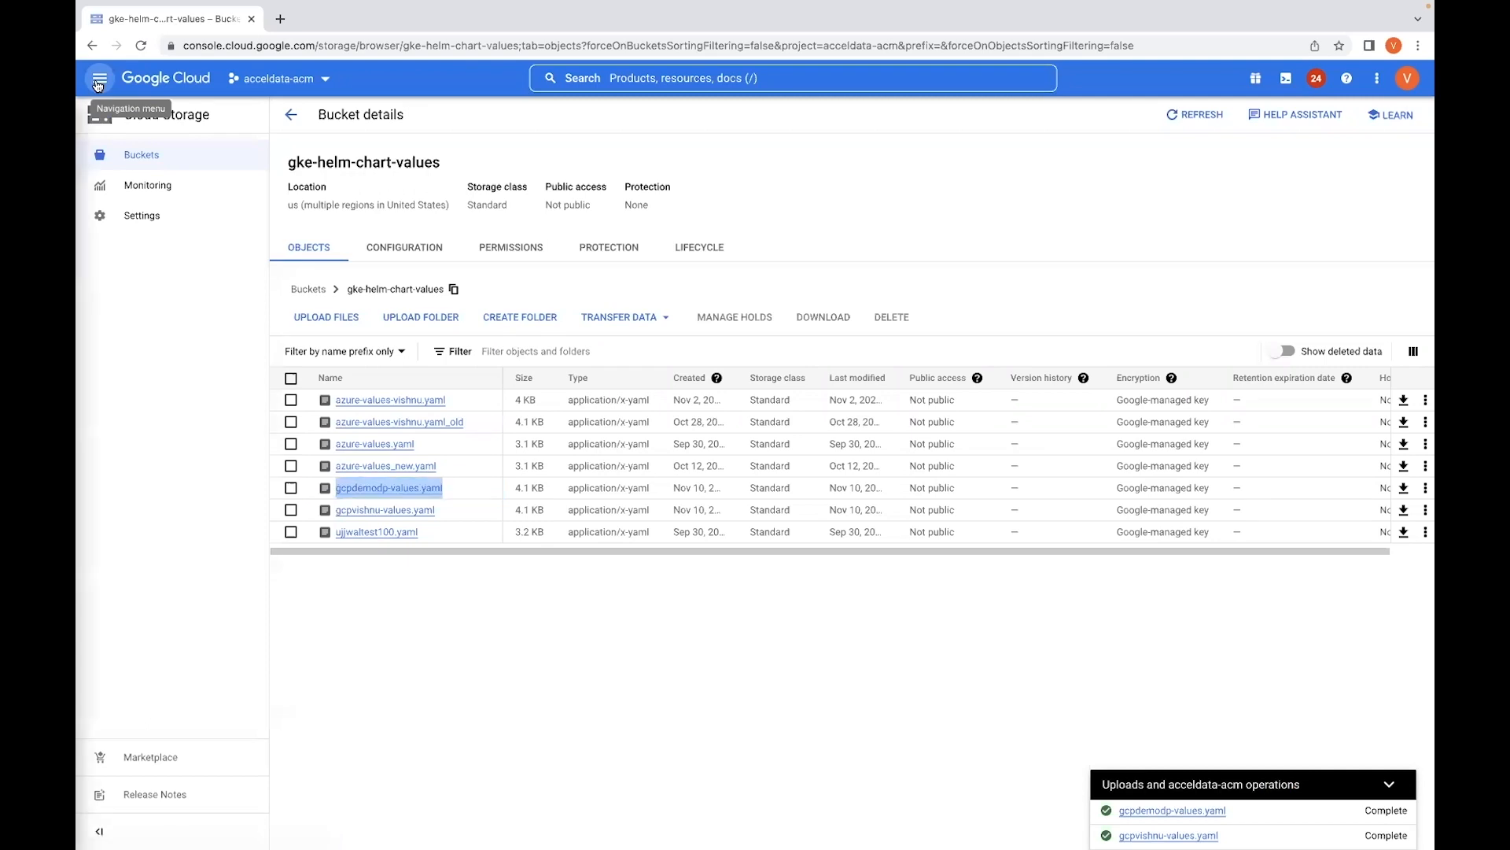
Step: Switch to the Google Cloud console, list the VPC networks and open private-subnet of the torch-qe network
left_click(100, 78)
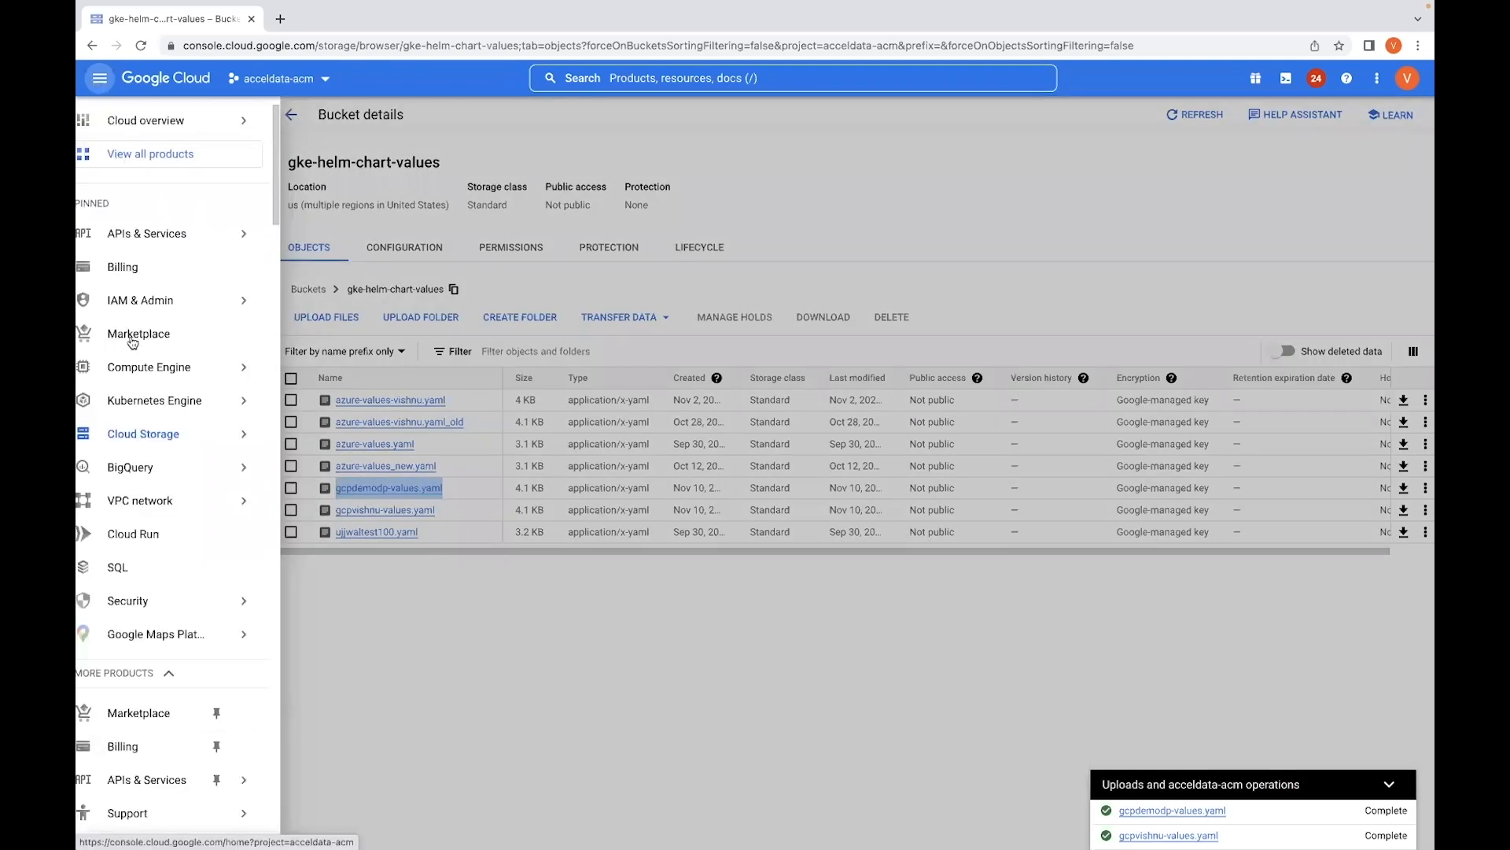
mouse_move(150, 502)
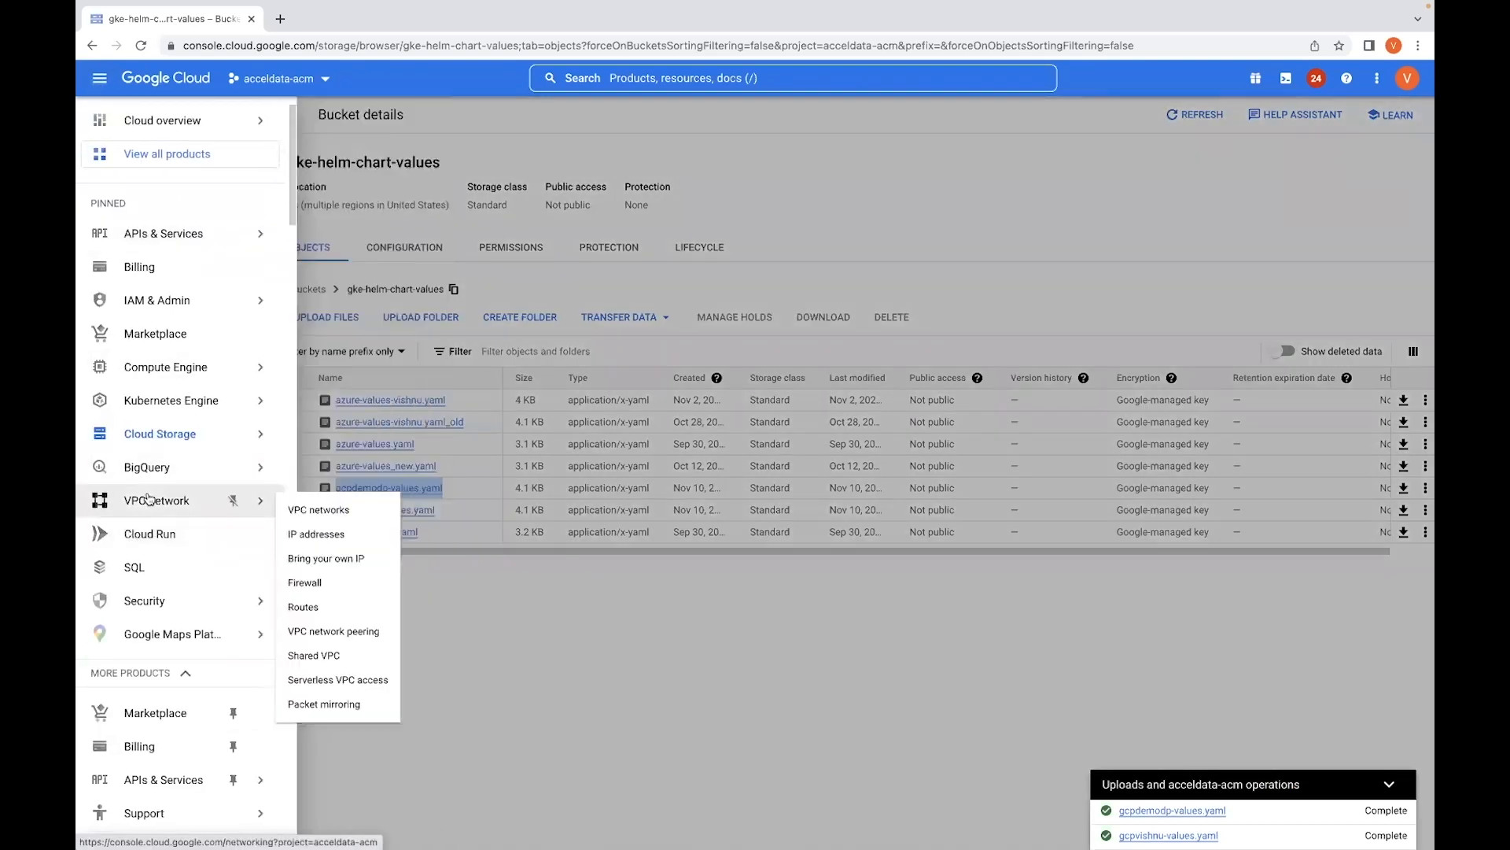
left_click(318, 510)
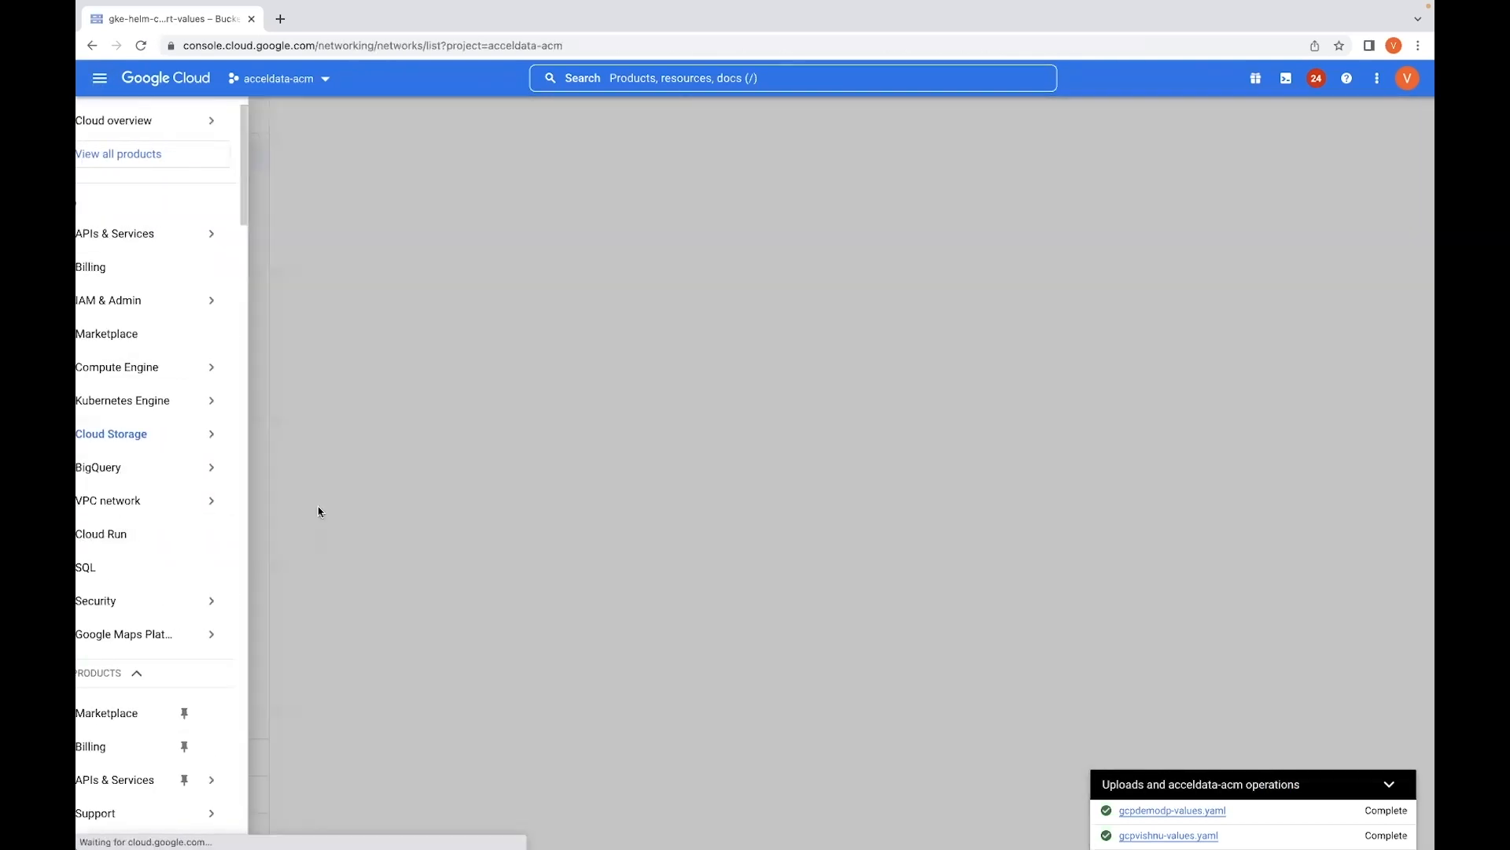
scroll(388, 500, "down", 5)
scroll(388, 500, "down", 7)
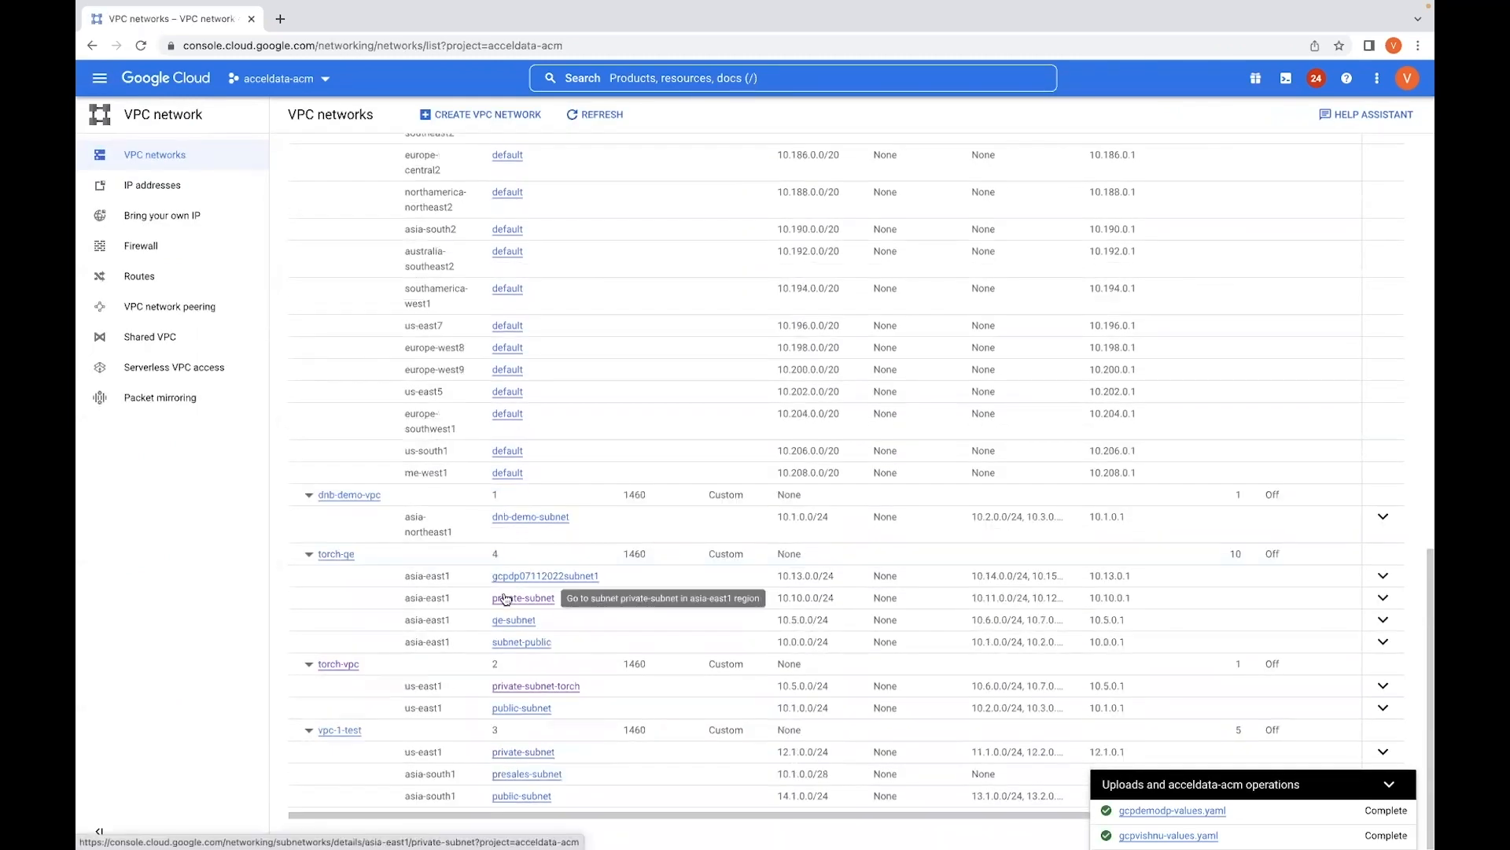
left_click(509, 601)
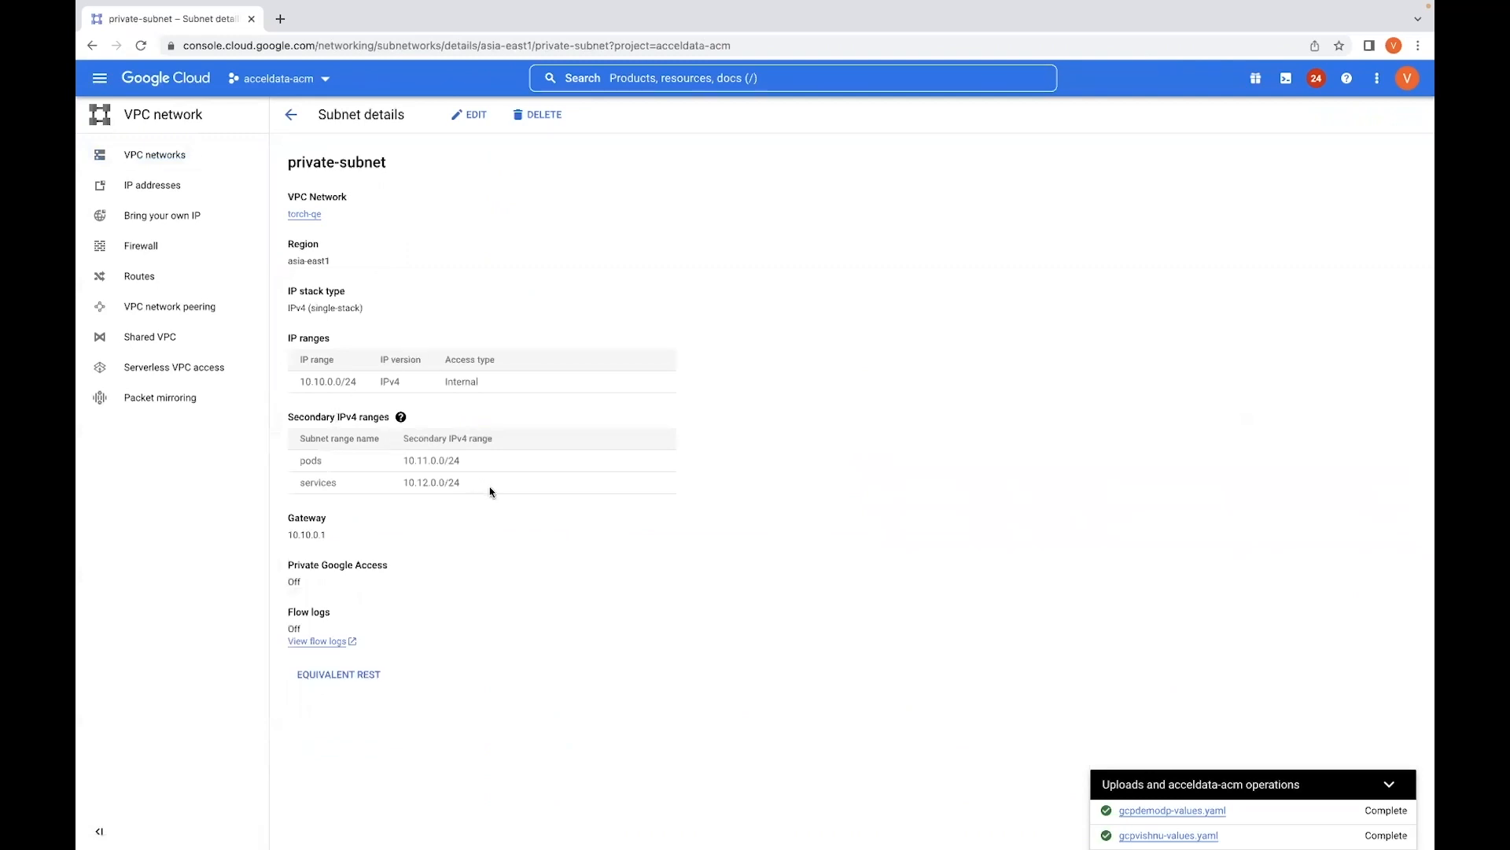
Step: Check private-subnet's secondary IPv4 ranges for pods and services, and open the subnet for editing
left_click_drag(491, 491, 300, 457)
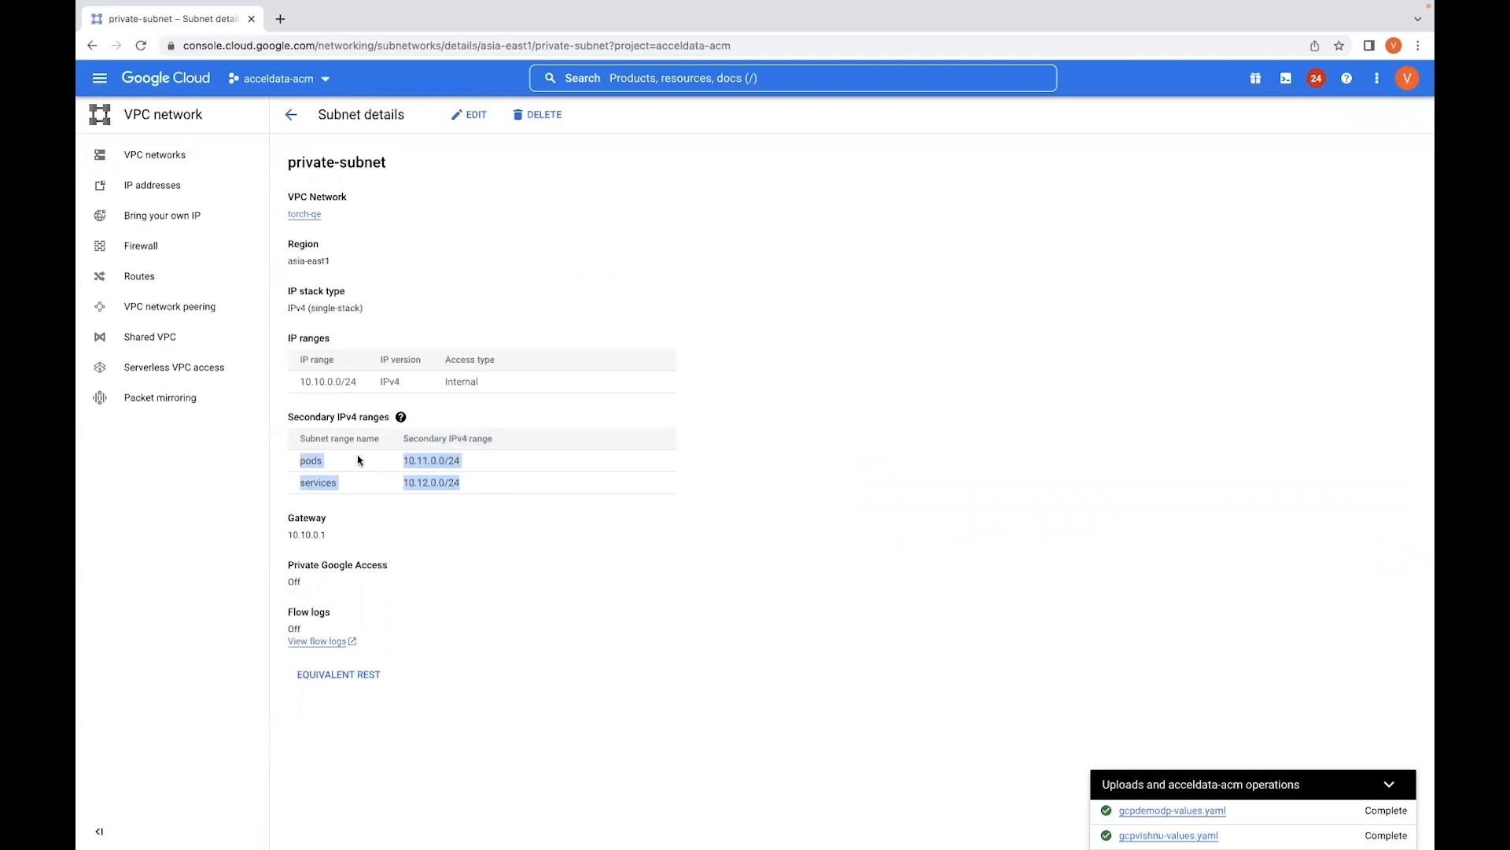
left_click(464, 116)
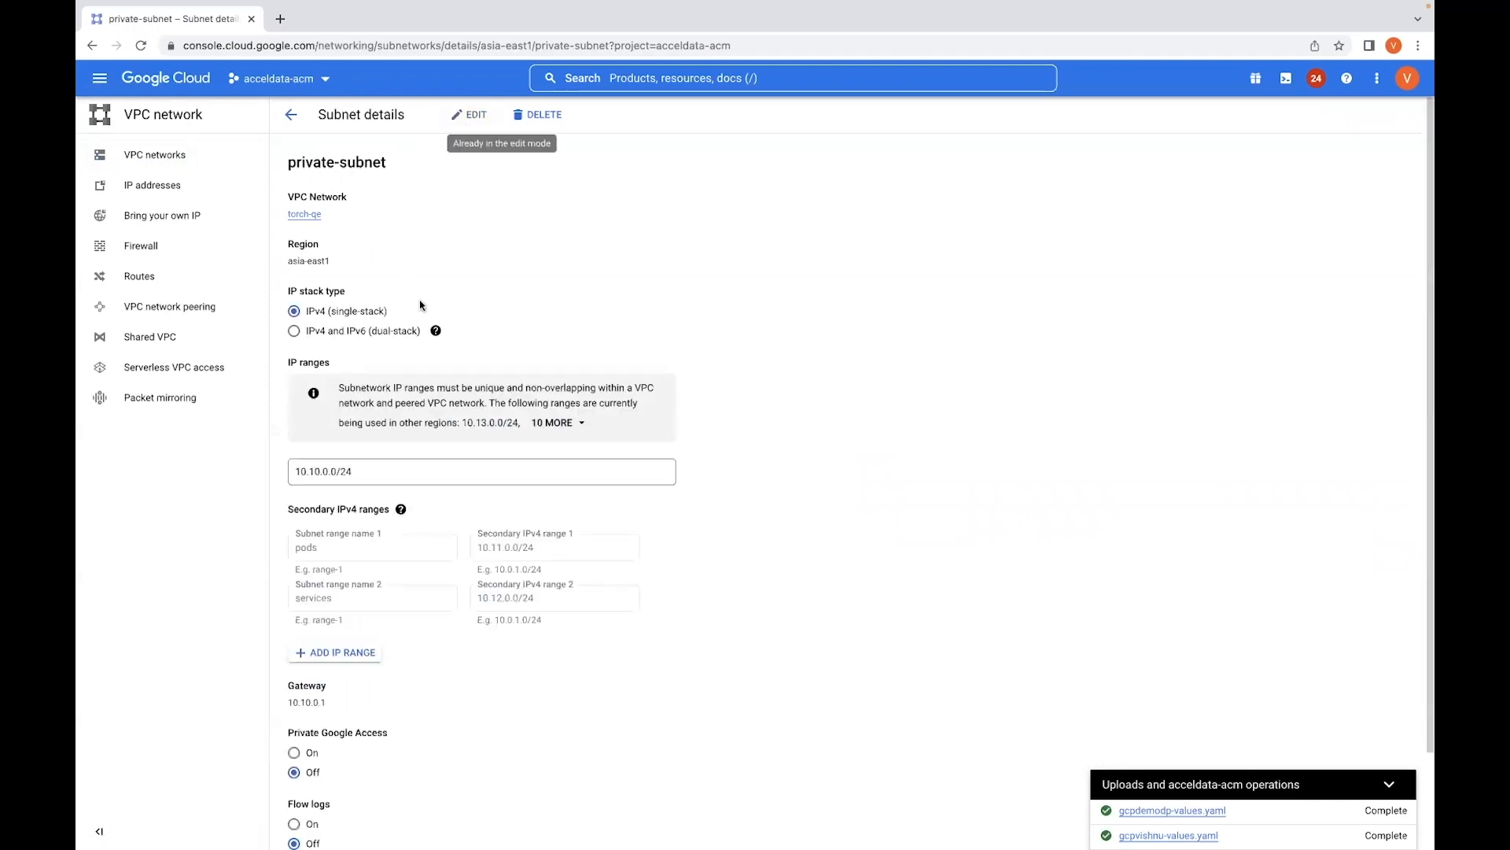
scroll(329, 461, "down", 1)
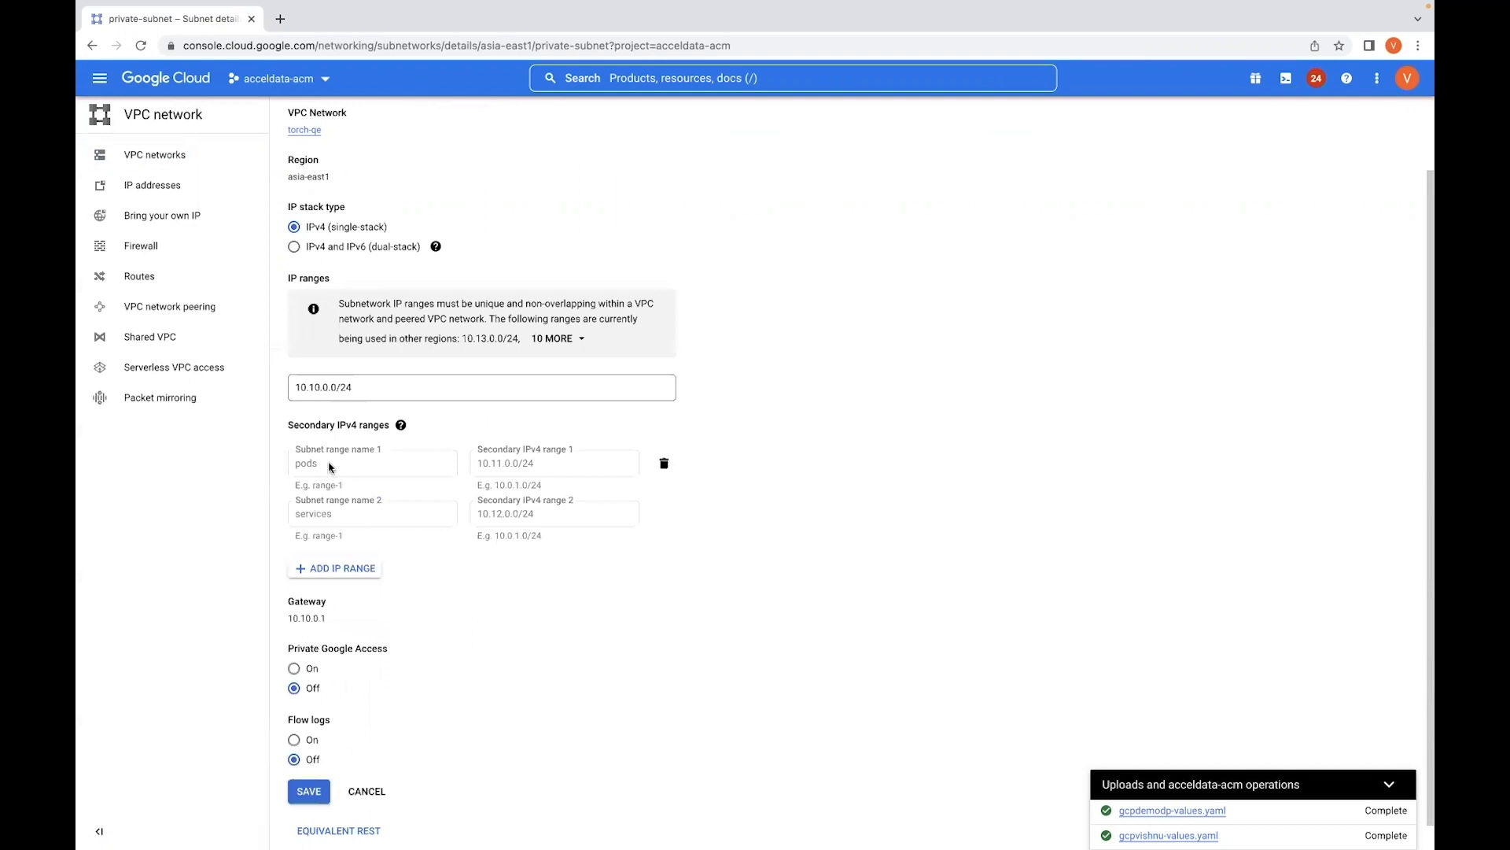
Step: Switch back to Visual Studio Code and check the values_bucket property of my-container-vm in complete.yaml
key("super+Tab")
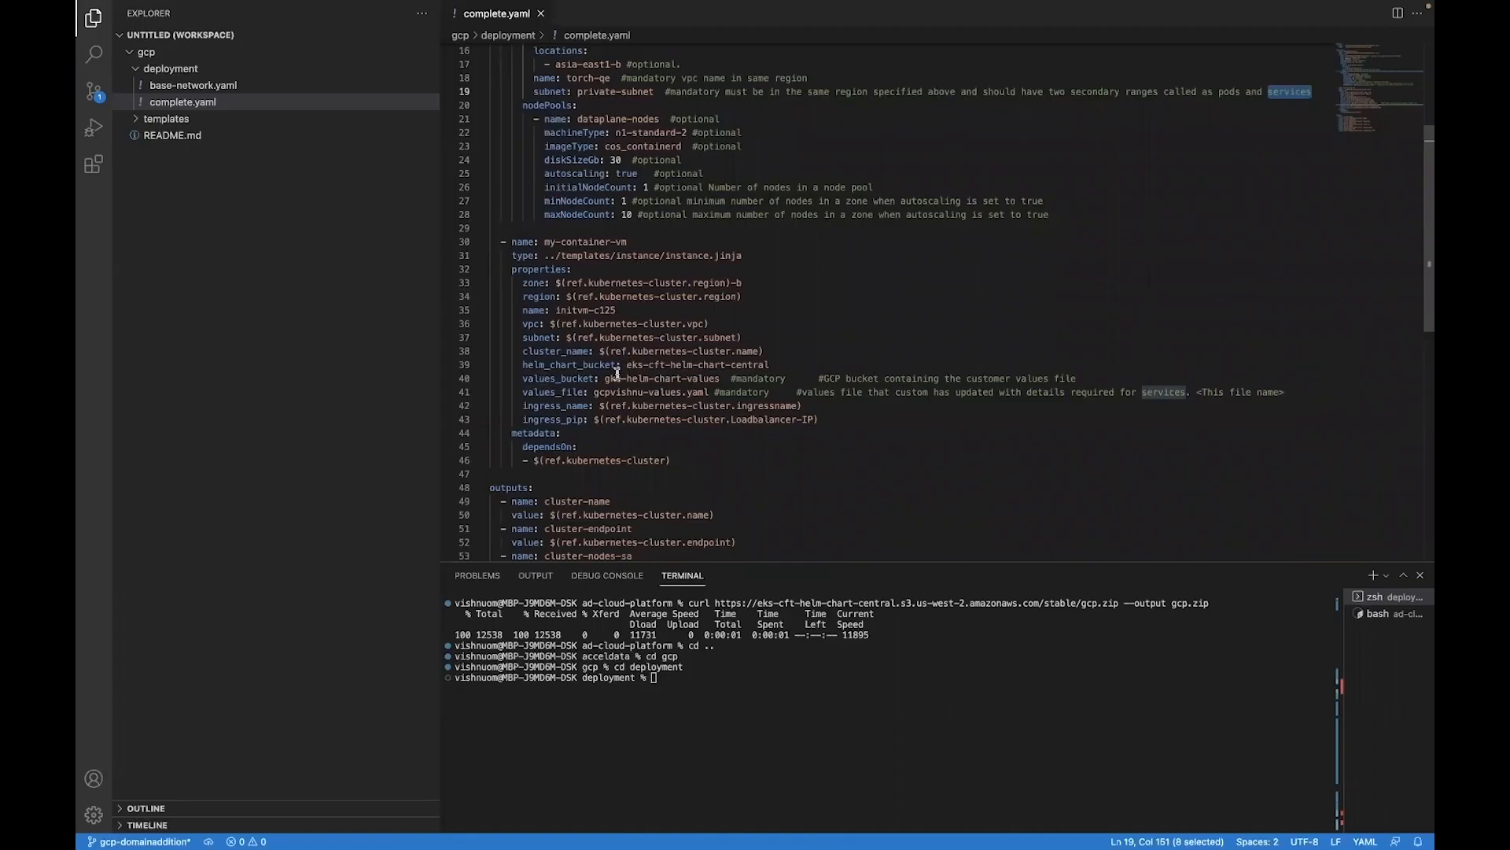
left_click_drag(605, 378, 718, 380)
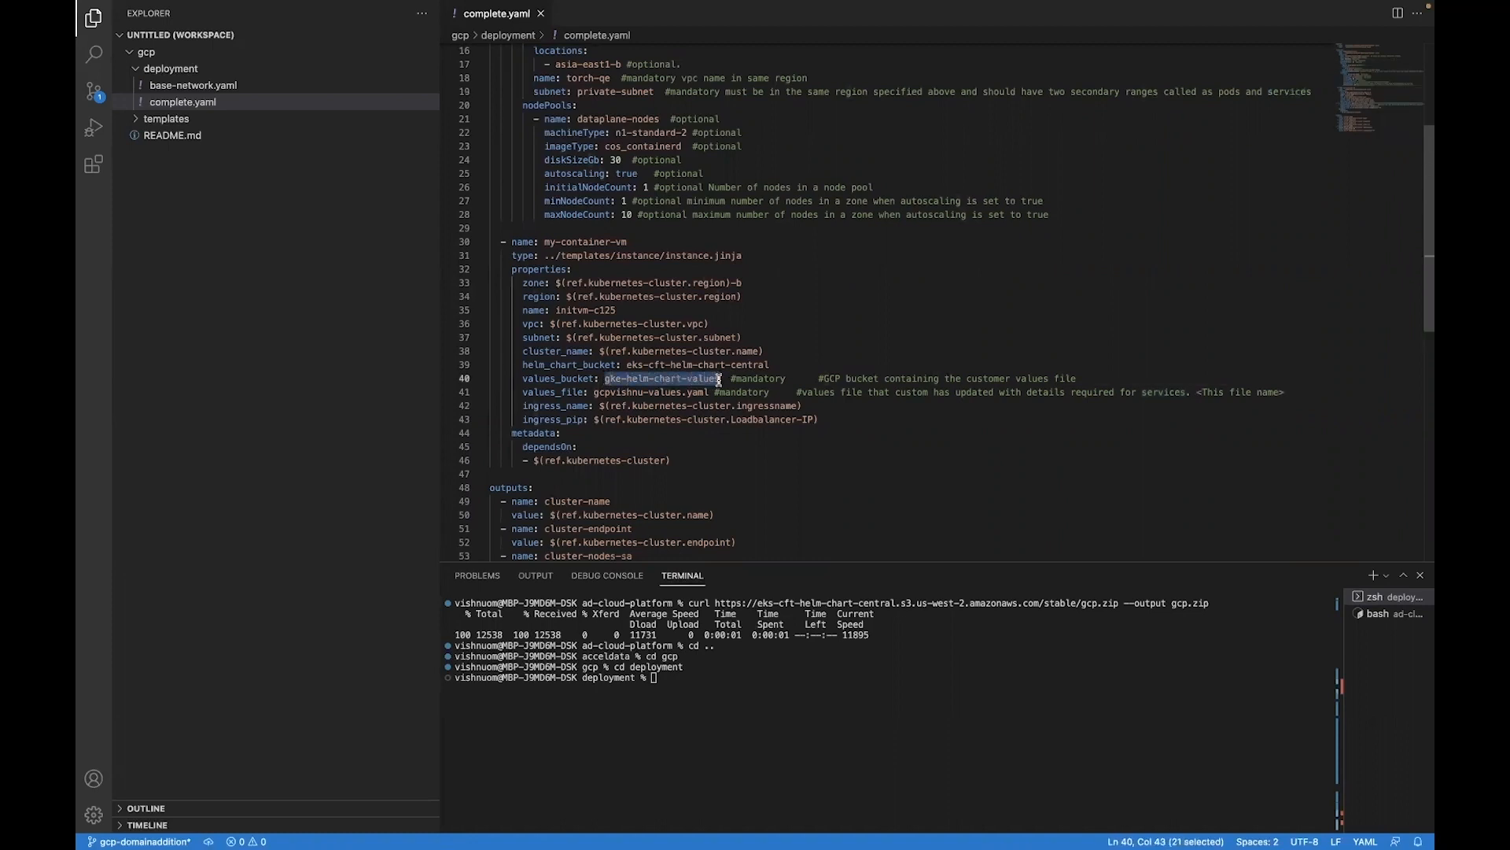
left_click(733, 471)
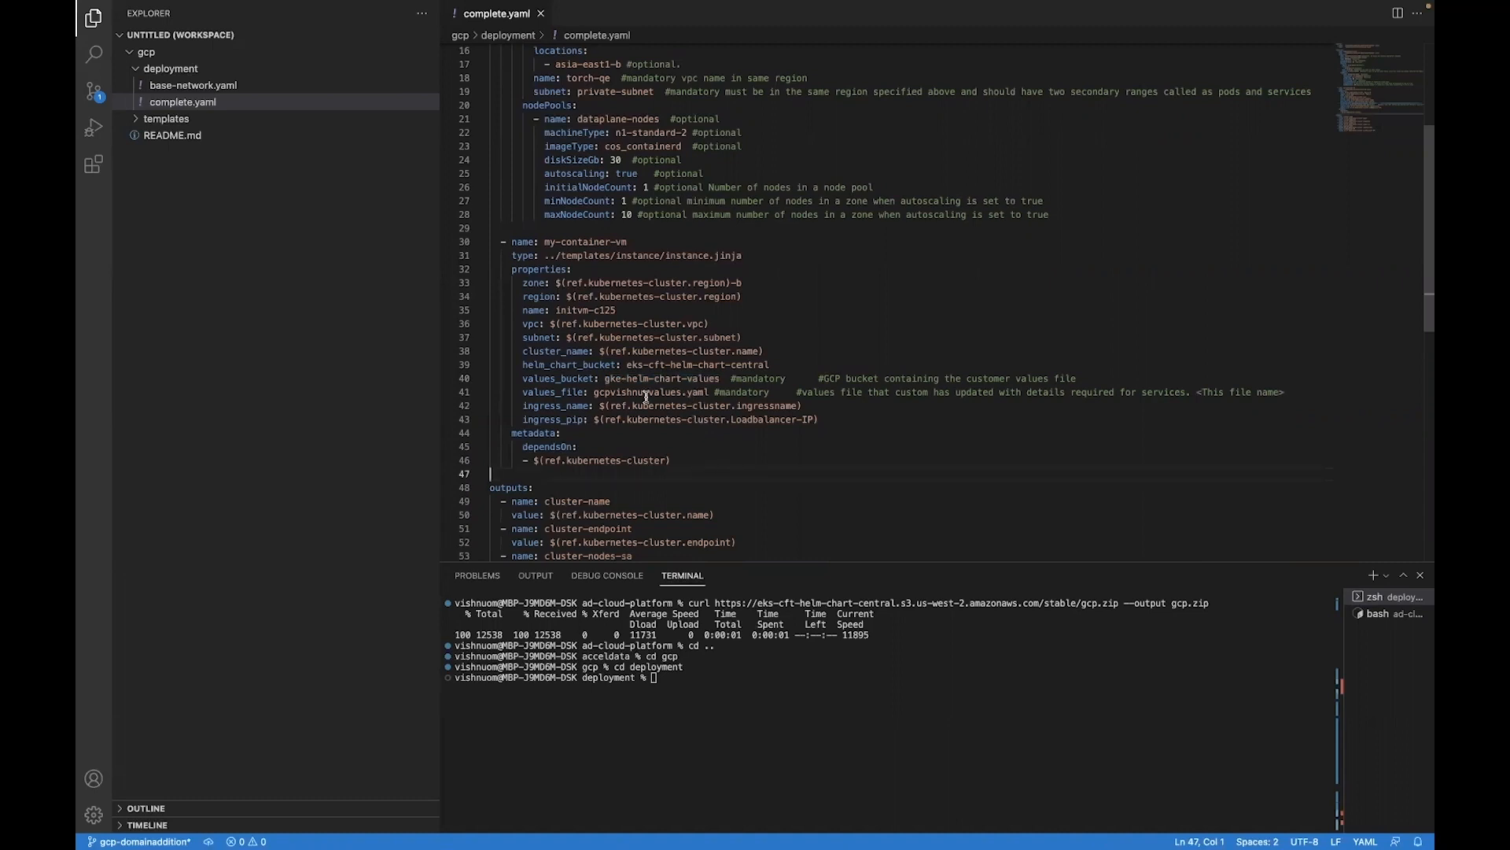
Step: Replace the values_file entry in complete.yaml with gcpdemodp-values.yaml, copied from the gke-helm-chart-values bucket in the Google Cloud console
left_click_drag(643, 393, 712, 391)
left_click(595, 394, "shift")
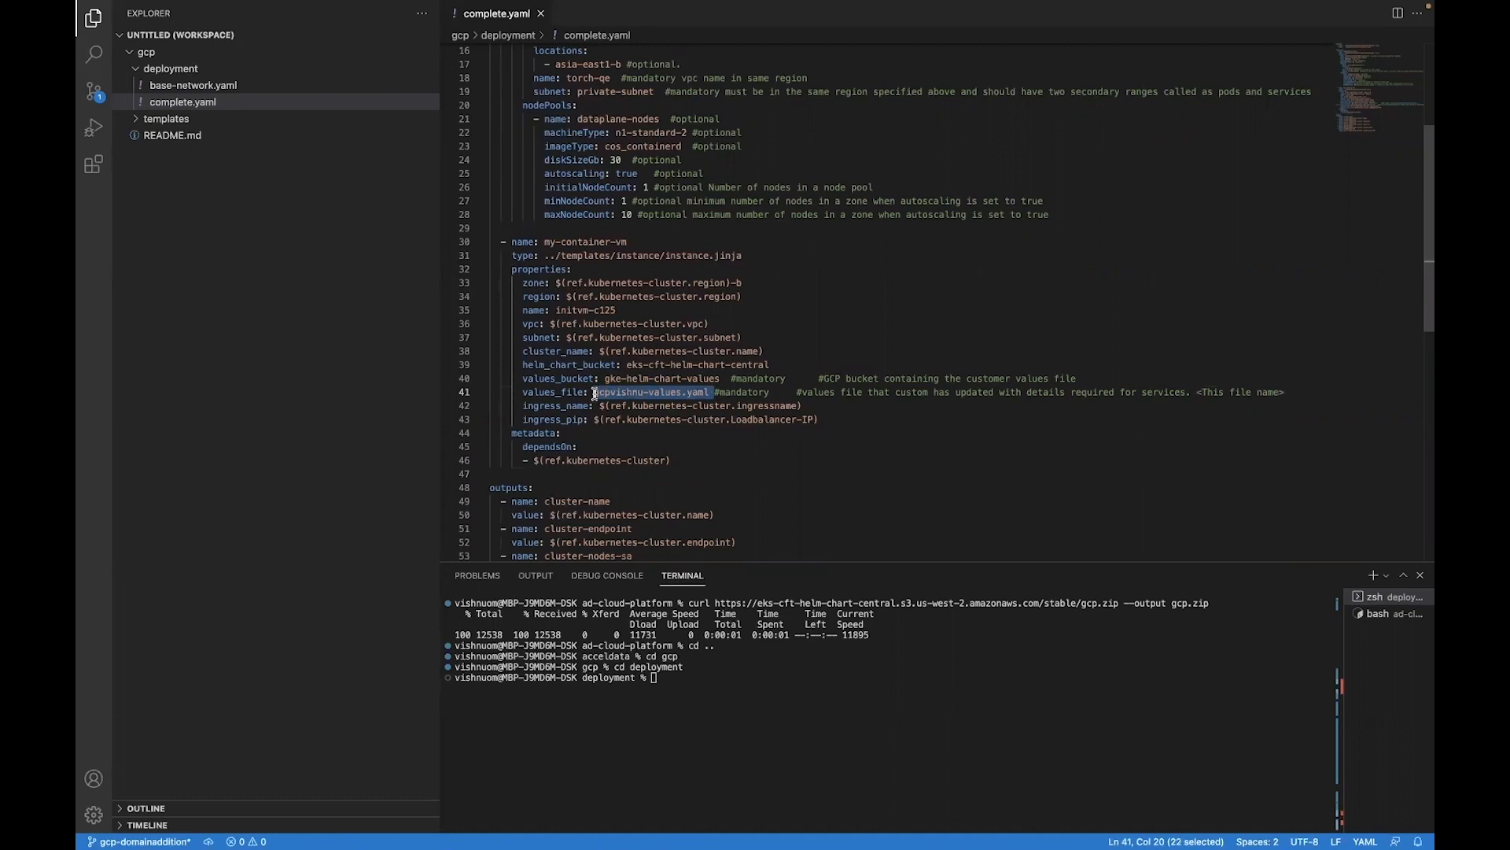
key("BackSpace")
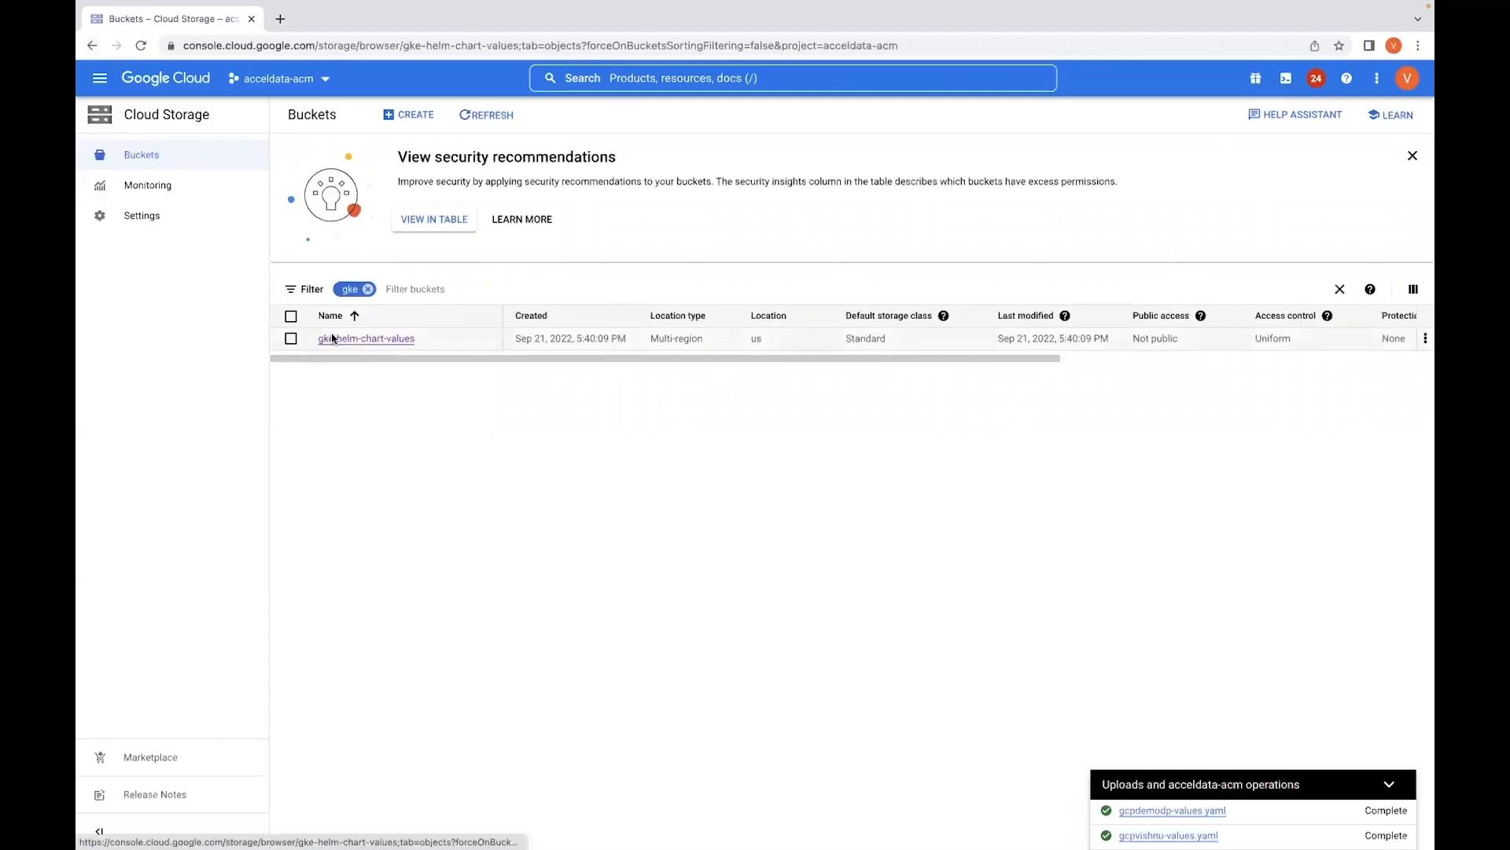
left_click(332, 338)
left_click_drag(442, 163, 278, 166)
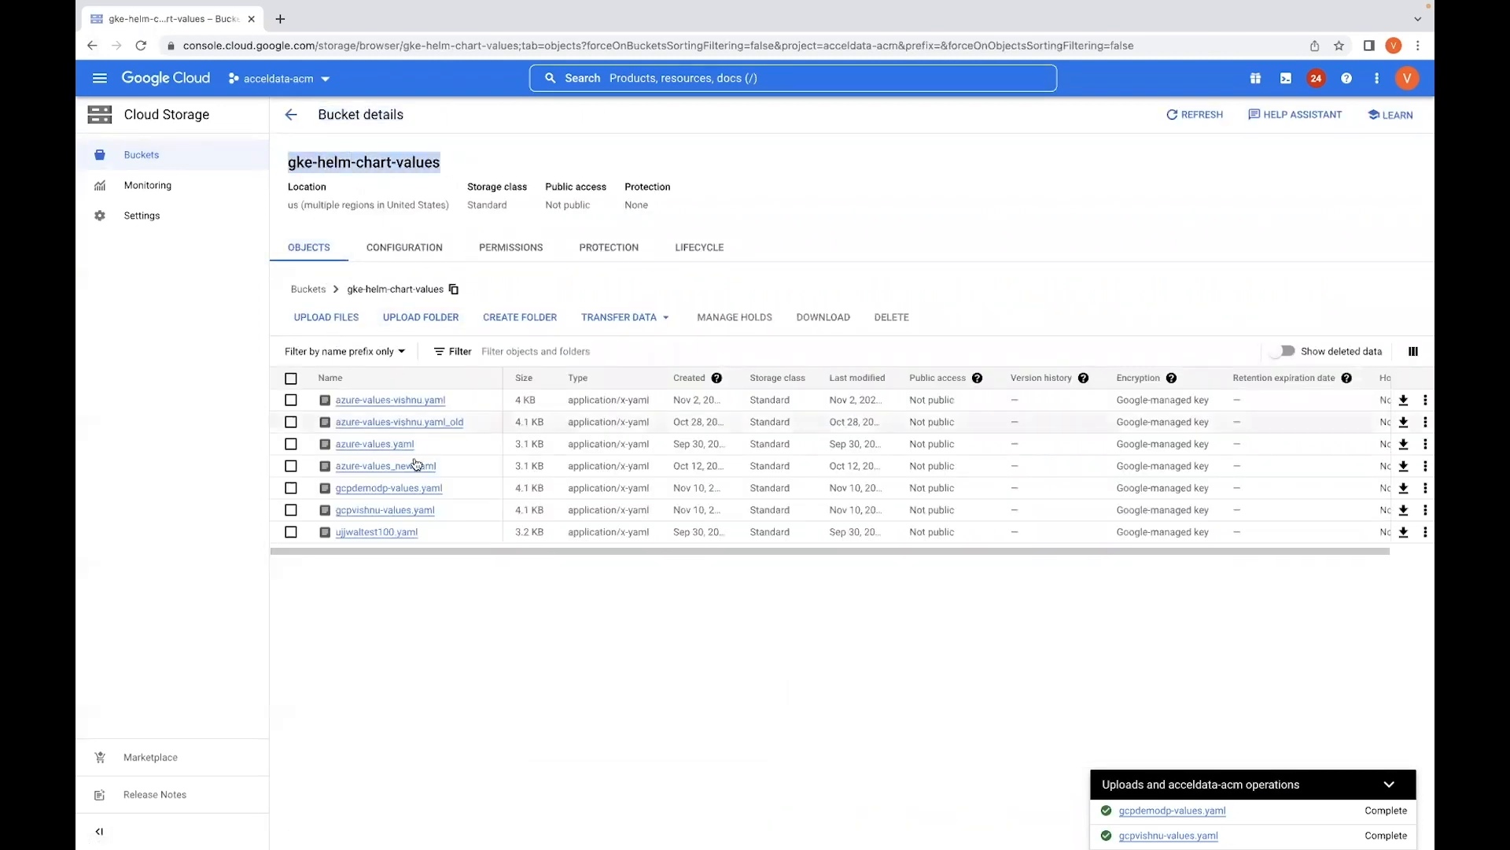
left_click_drag(454, 488, 339, 485)
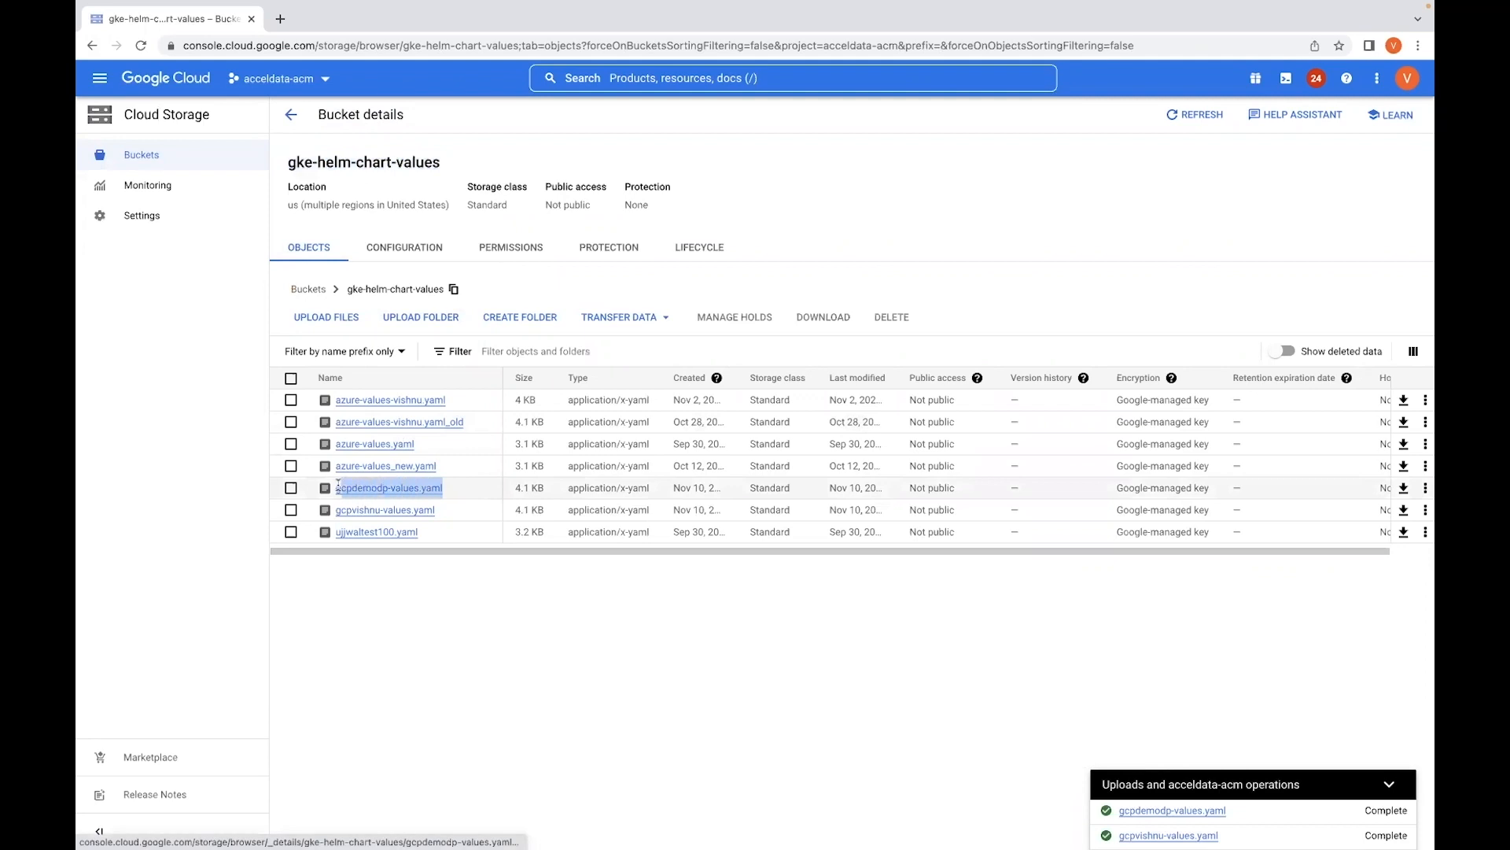
key("super+c")
key("super+Tab")
key("super+v")
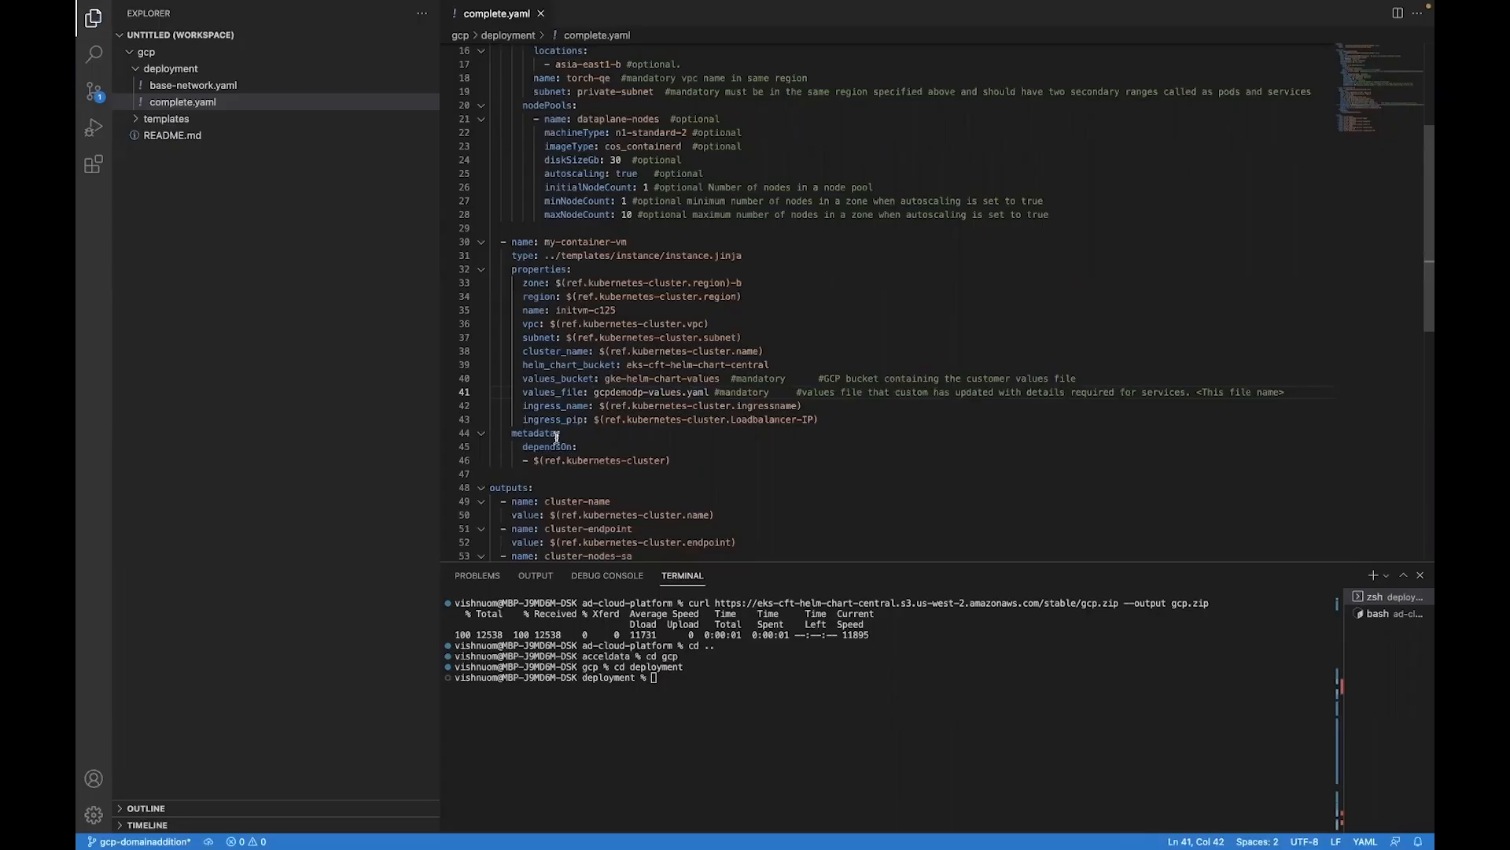
Step: Look over complete.yaml, open README.md and check the gcloud CLI installation link for Mac
scroll(582, 396, "up", 5)
scroll(582, 396, "down", 8)
scroll(582, 396, "up", 8)
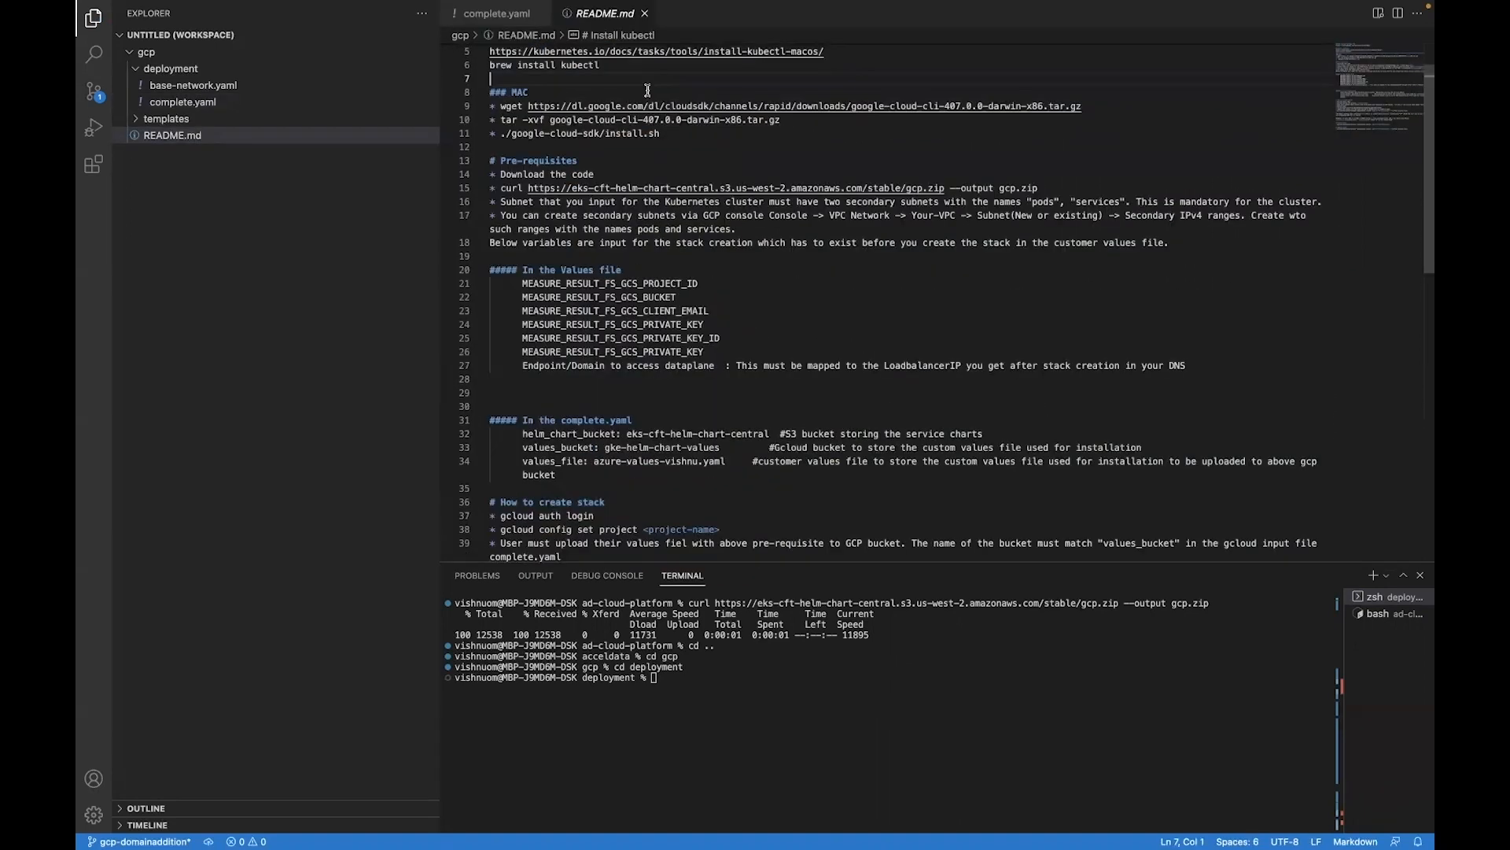
scroll(647, 91, "up", 2)
left_click_drag(756, 66, 488, 61)
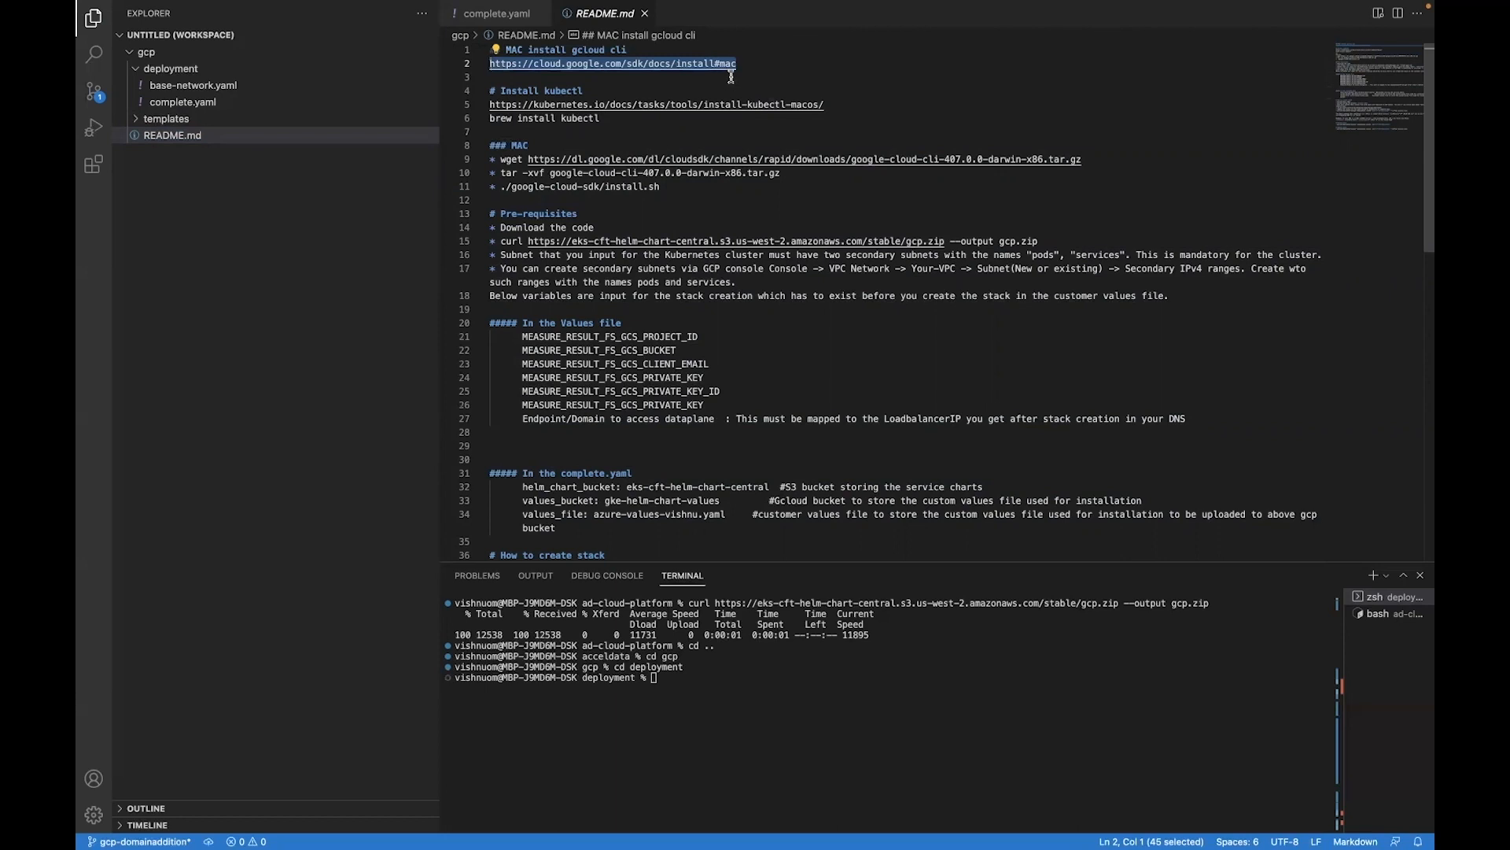
left_click(731, 77)
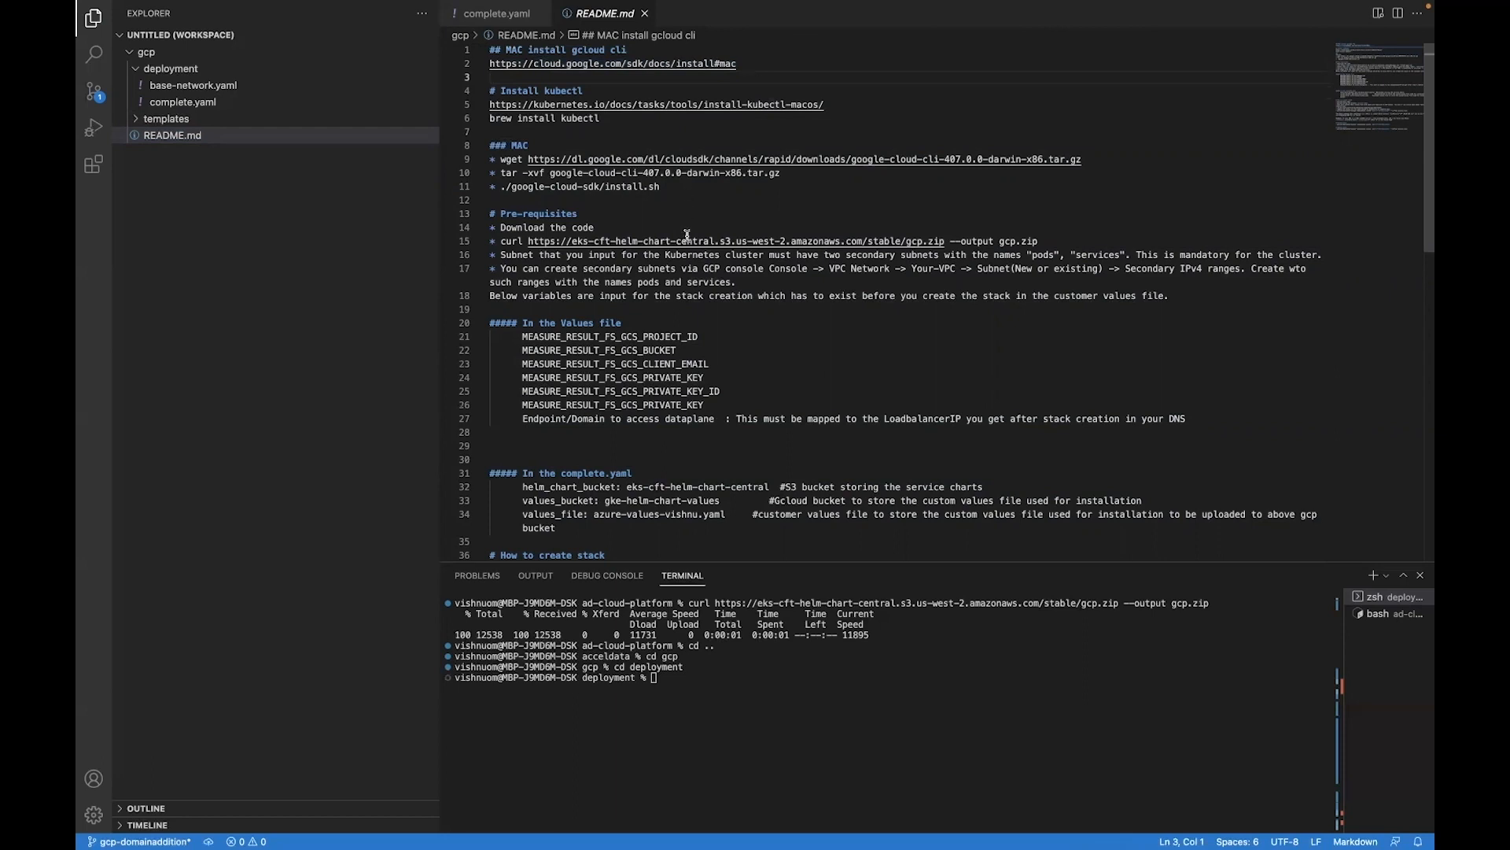
Step: Run the README's gcloud auth login command in the terminal and sign in to Google Cloud SDK with the Google account in the browser
scroll(687, 235, "down", 8)
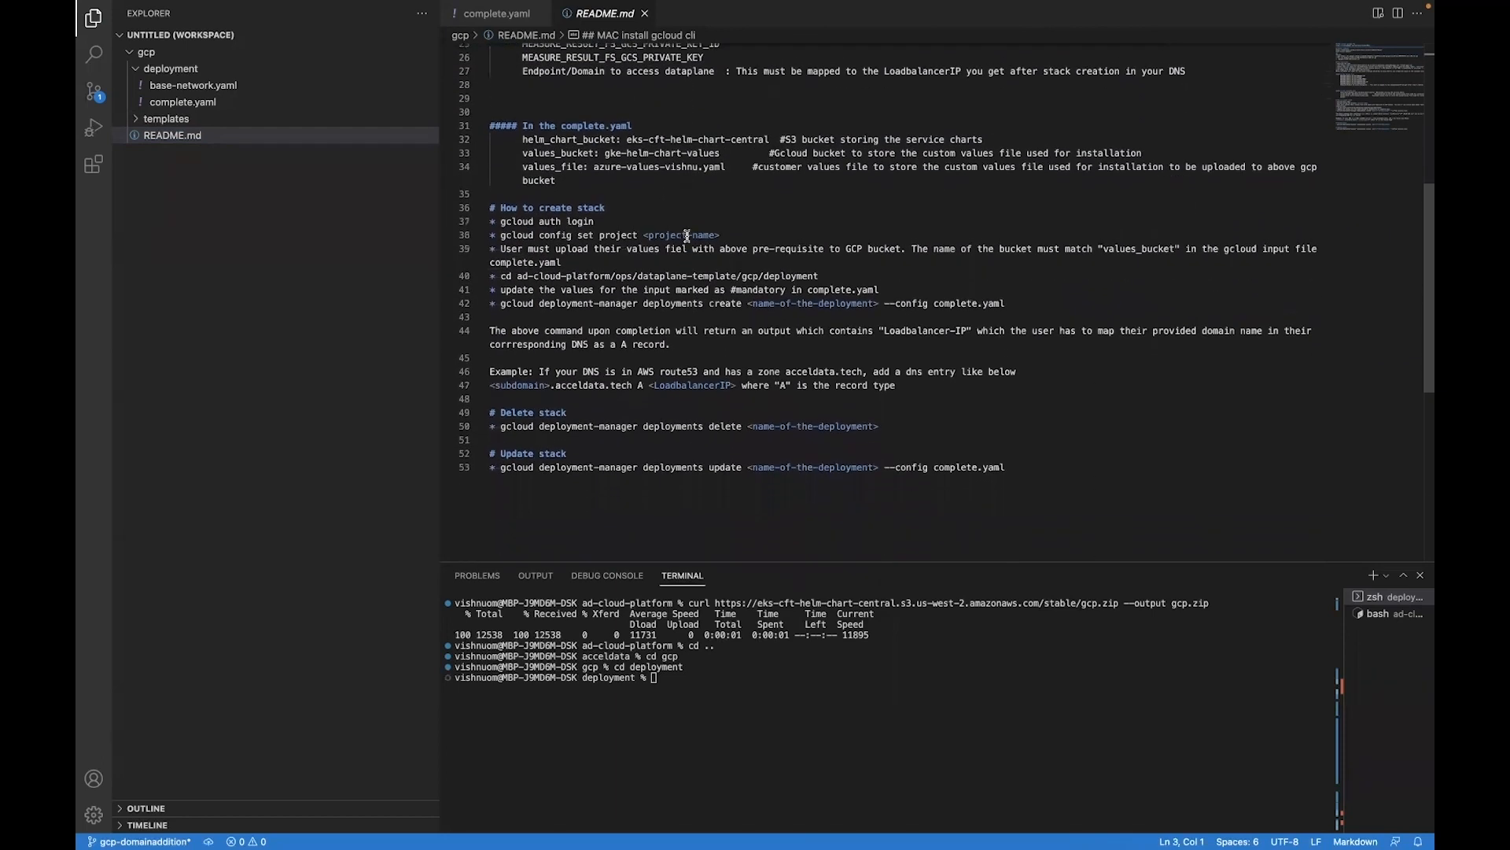
left_click_drag(596, 222, 501, 222)
key("super+c")
left_click(755, 694)
key("super+v")
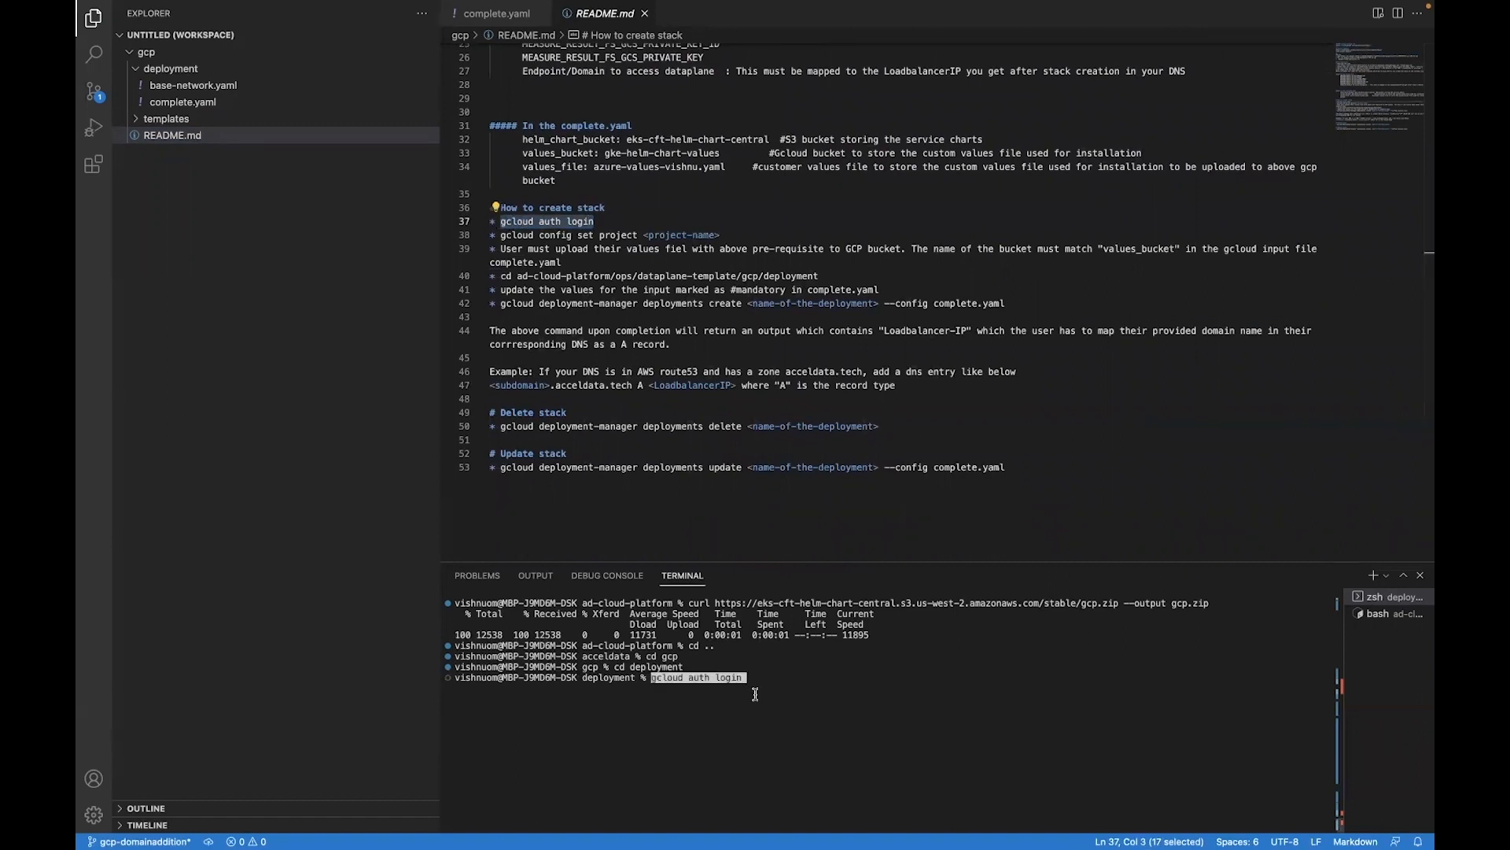
key("Return")
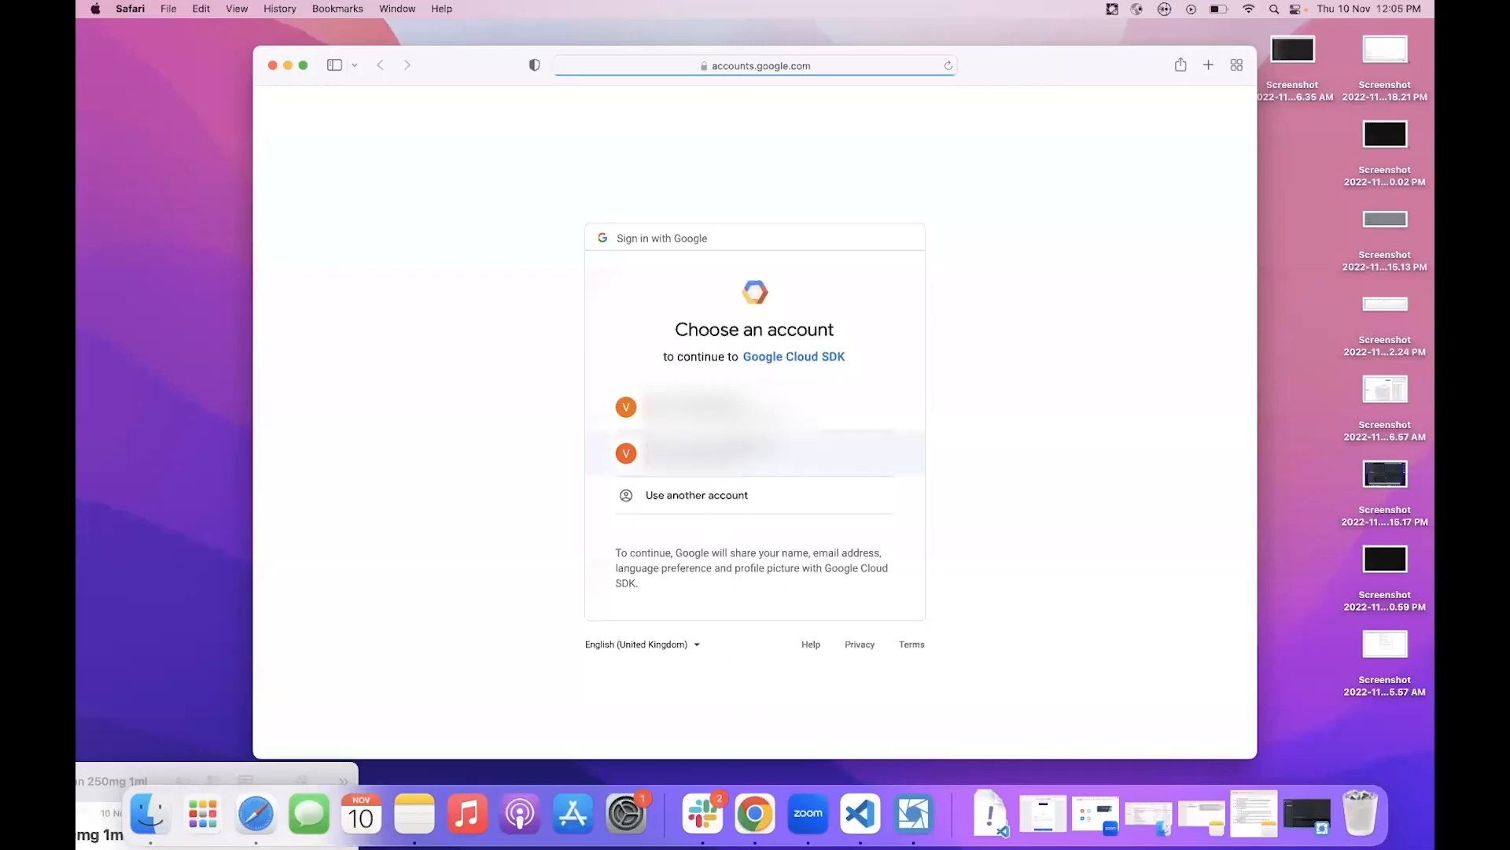
left_click(708, 453)
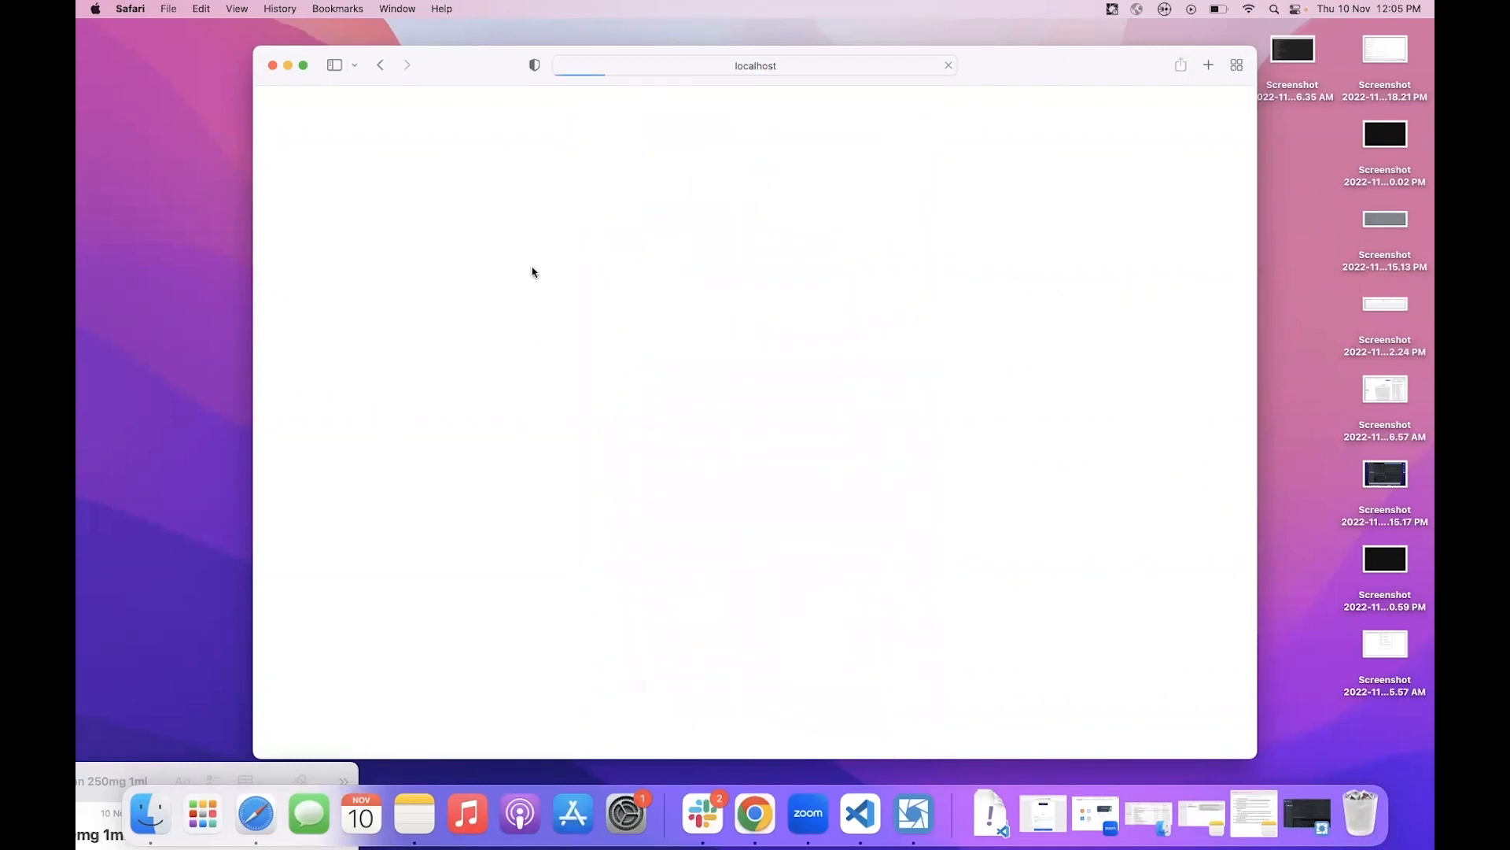
left_click_drag(502, 276, 626, 311)
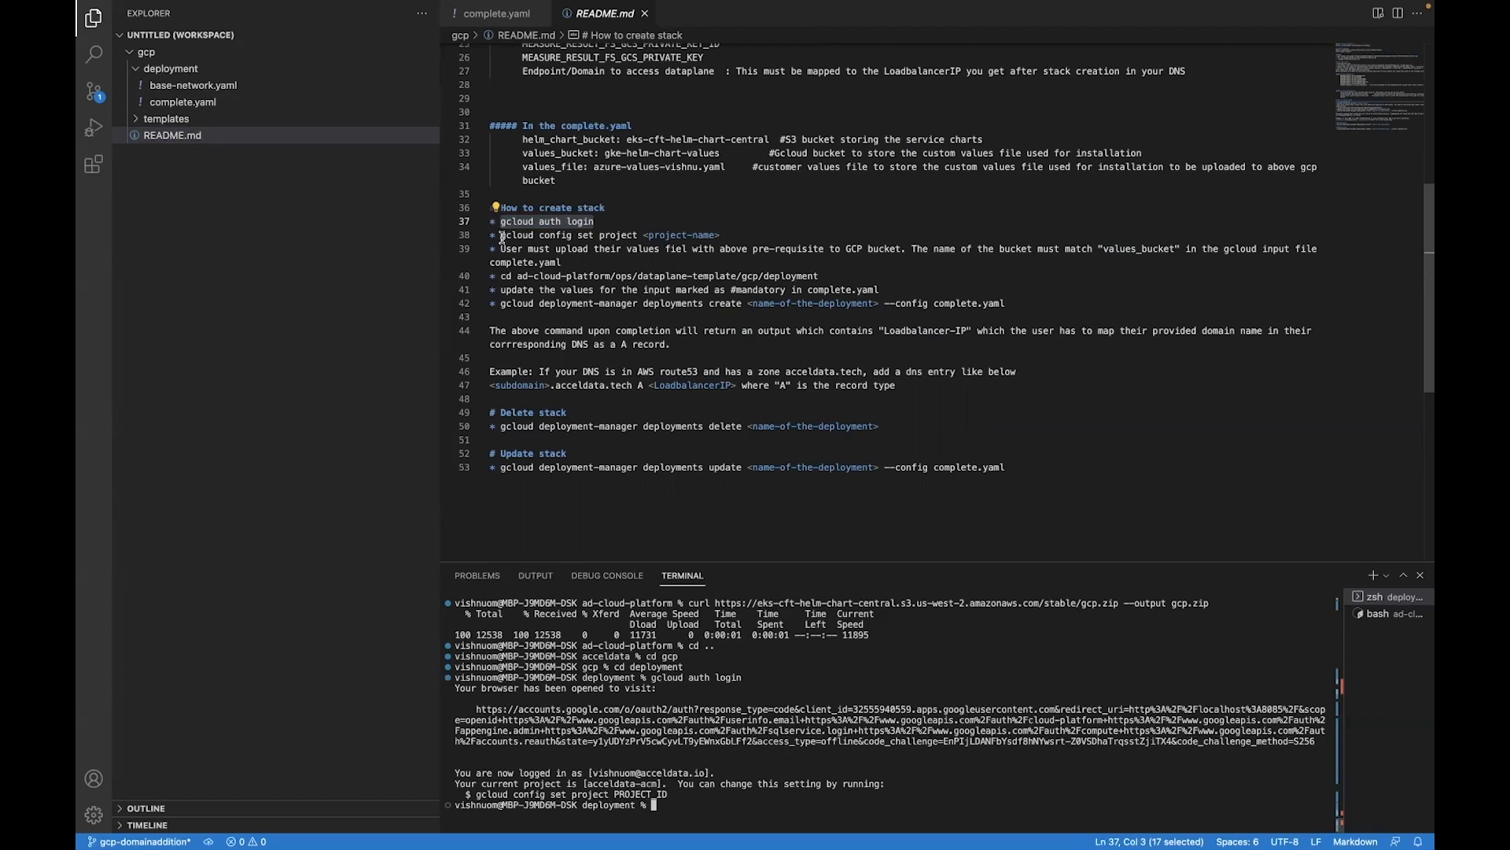
Step: Clear the terminal and run gcloud config set project acceldata-acm
left_click_drag(501, 235, 638, 235)
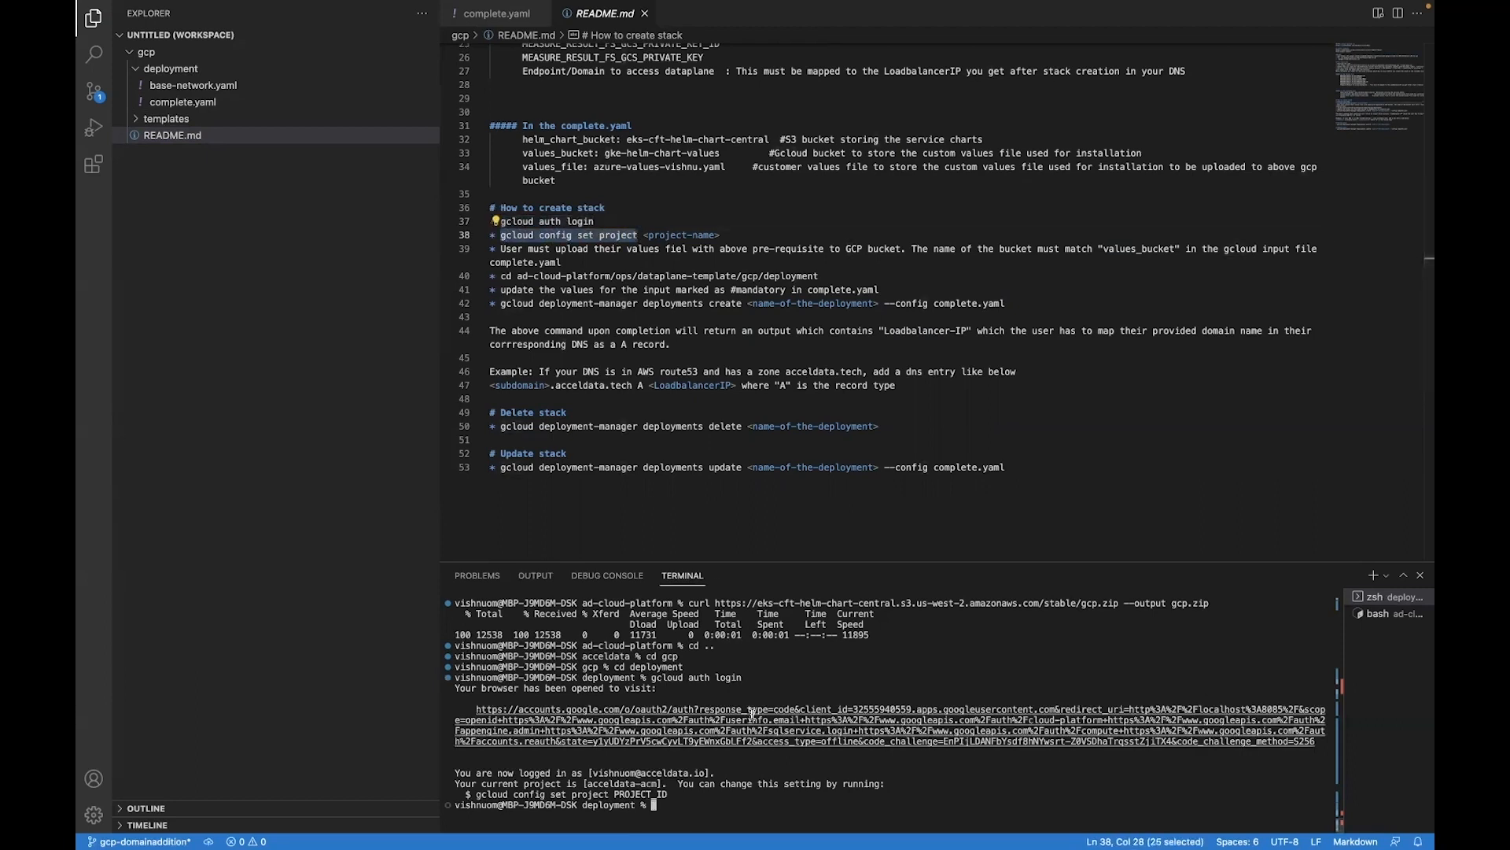
key("super+k")
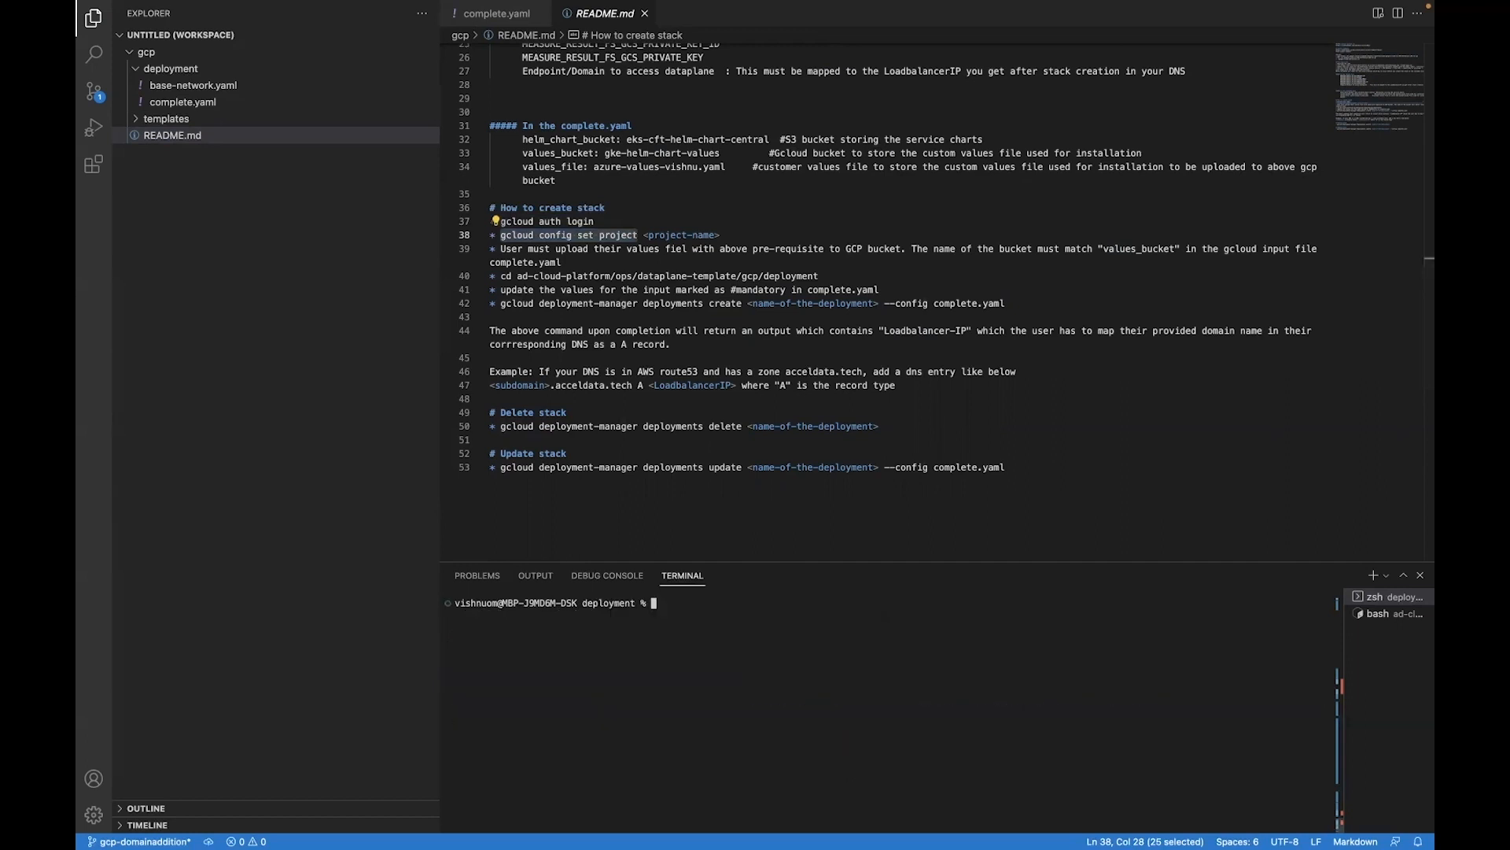
key("super+v")
type("a")
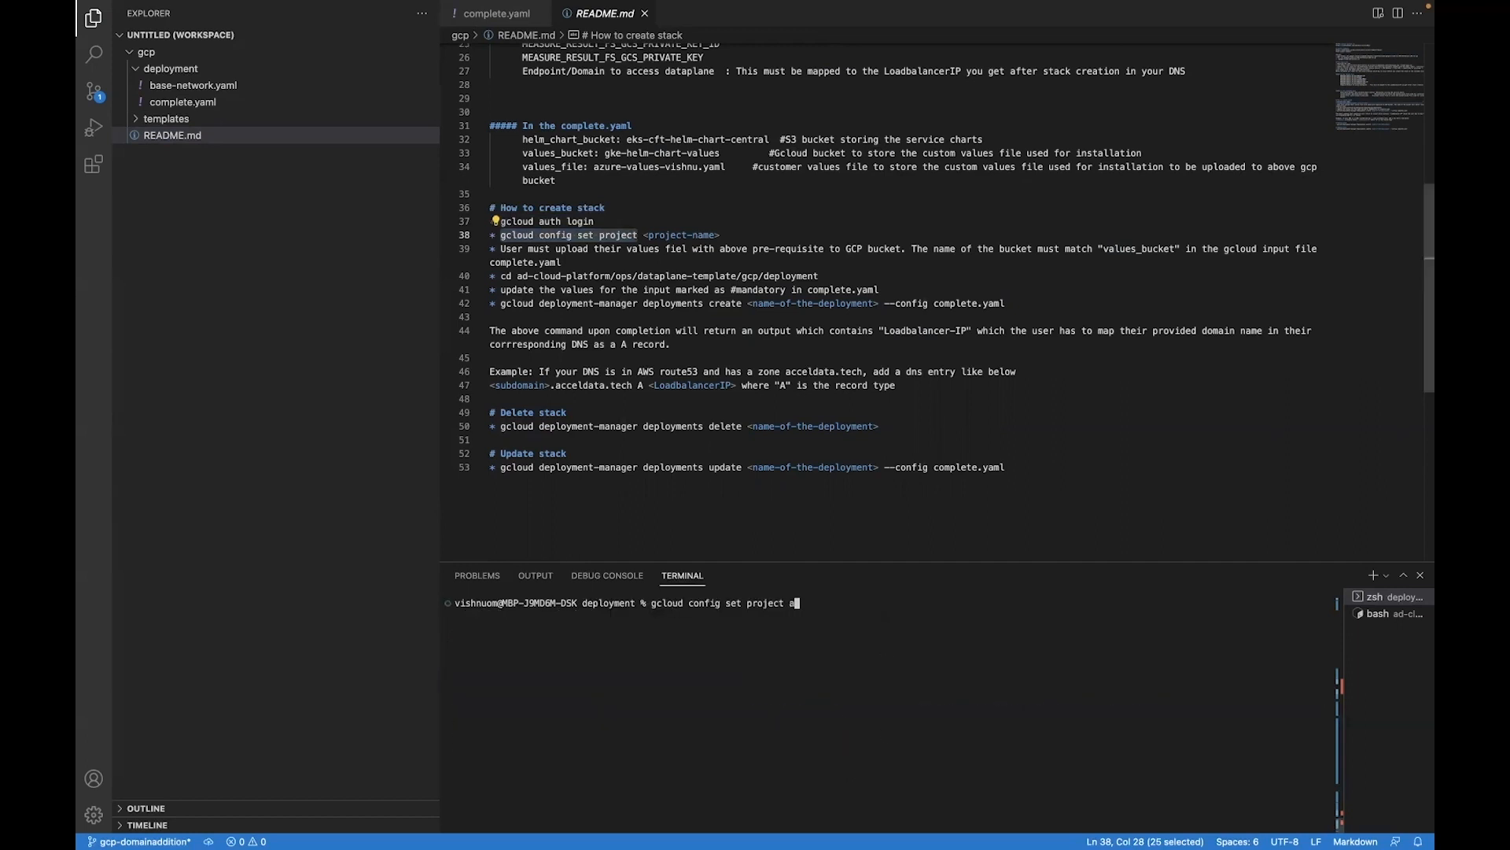
type("cceldata-acm")
key("Return")
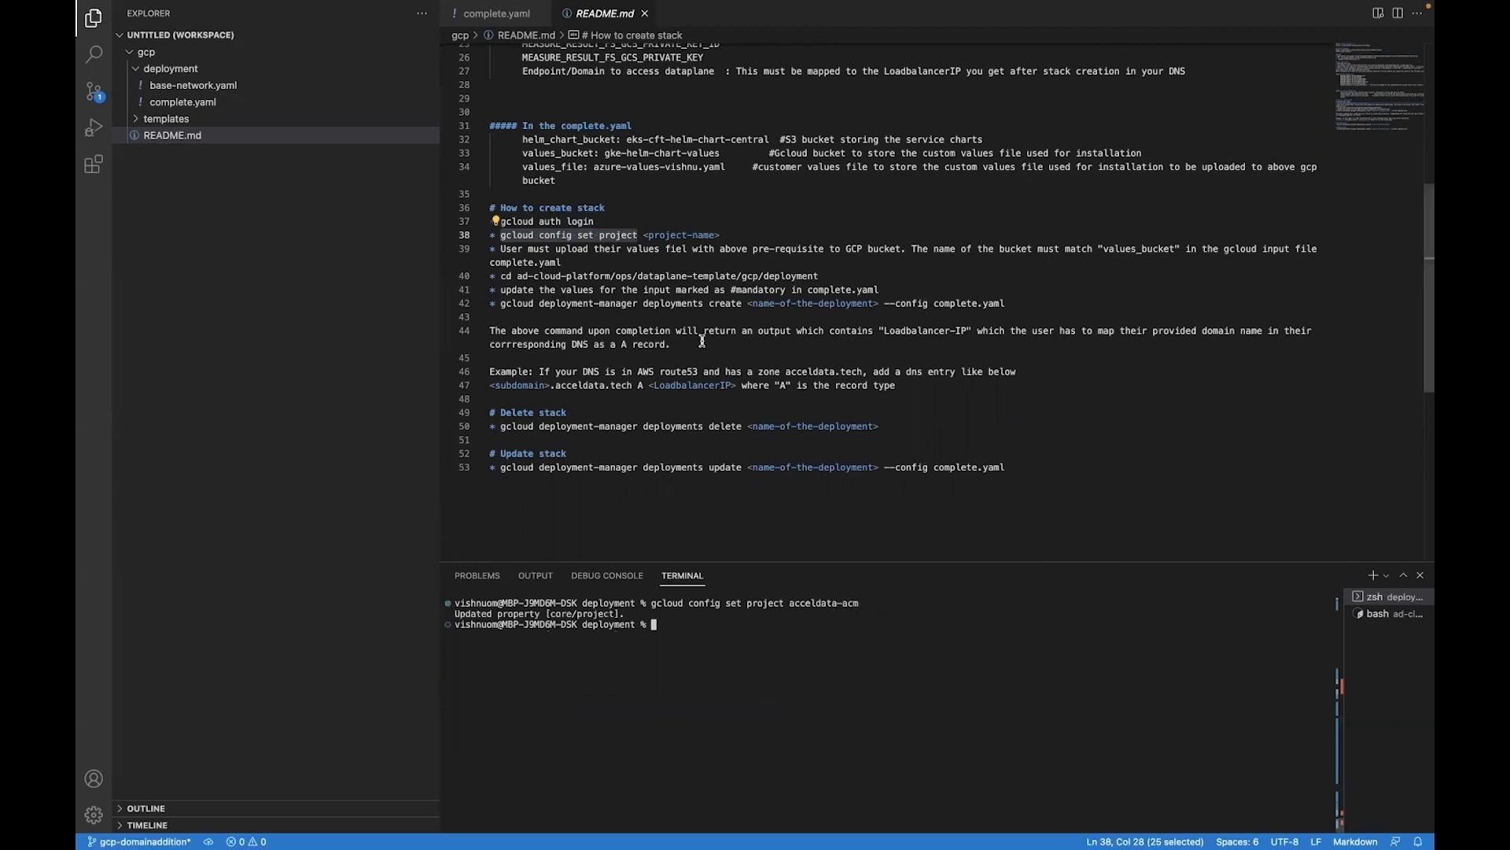
Step: Enter gcloud deployment-manager deployments create in the terminal, with the cluster name testdemoclusterssf013 from complete.yaml as the deployment name
left_click(182, 101)
left_click(201, 137)
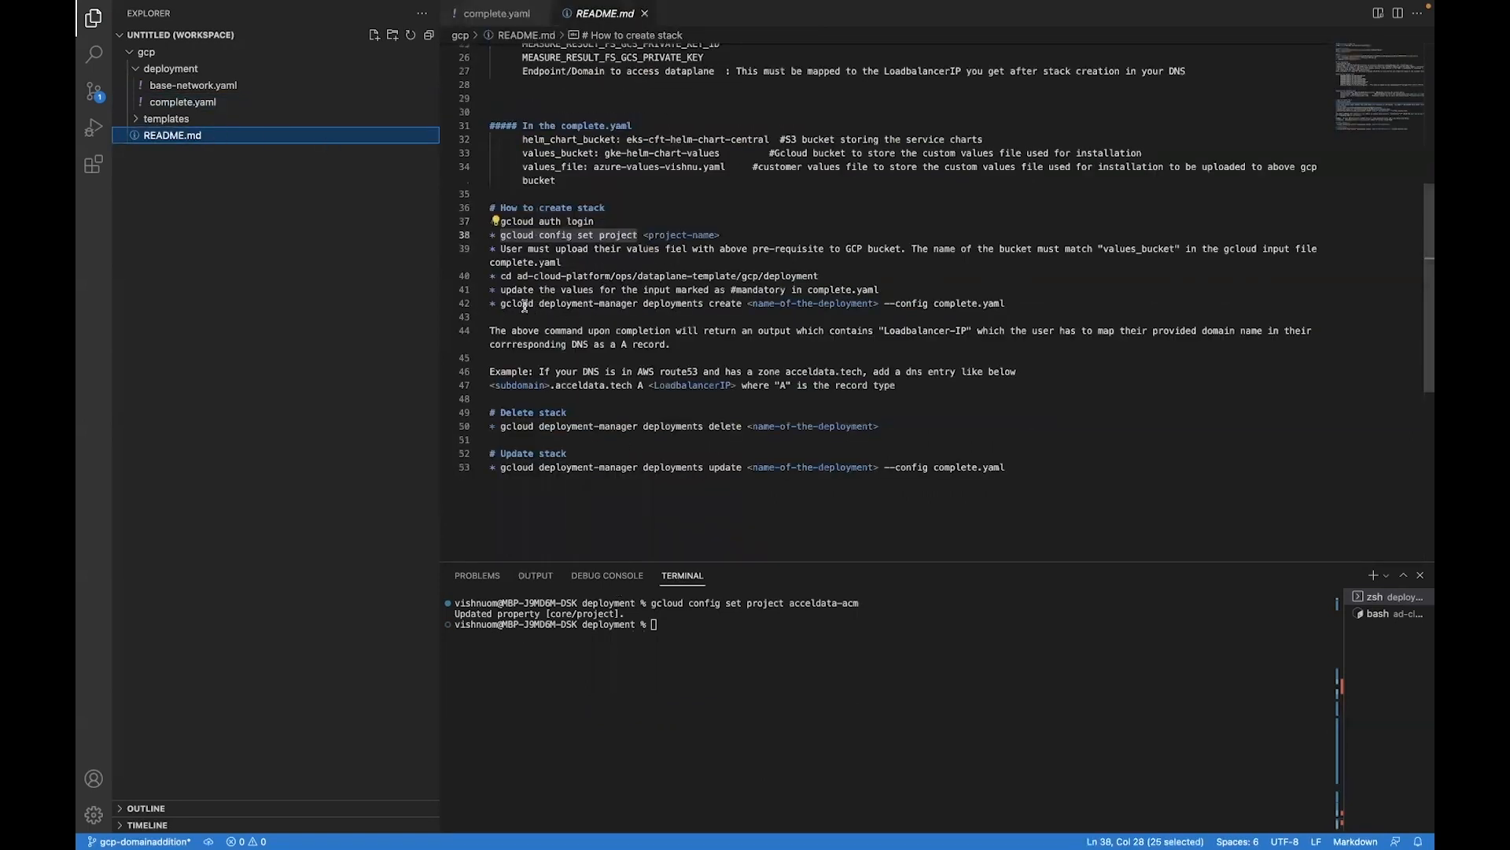
left_click_drag(501, 304, 740, 302)
key("super+c")
left_click(758, 712)
key("super+v")
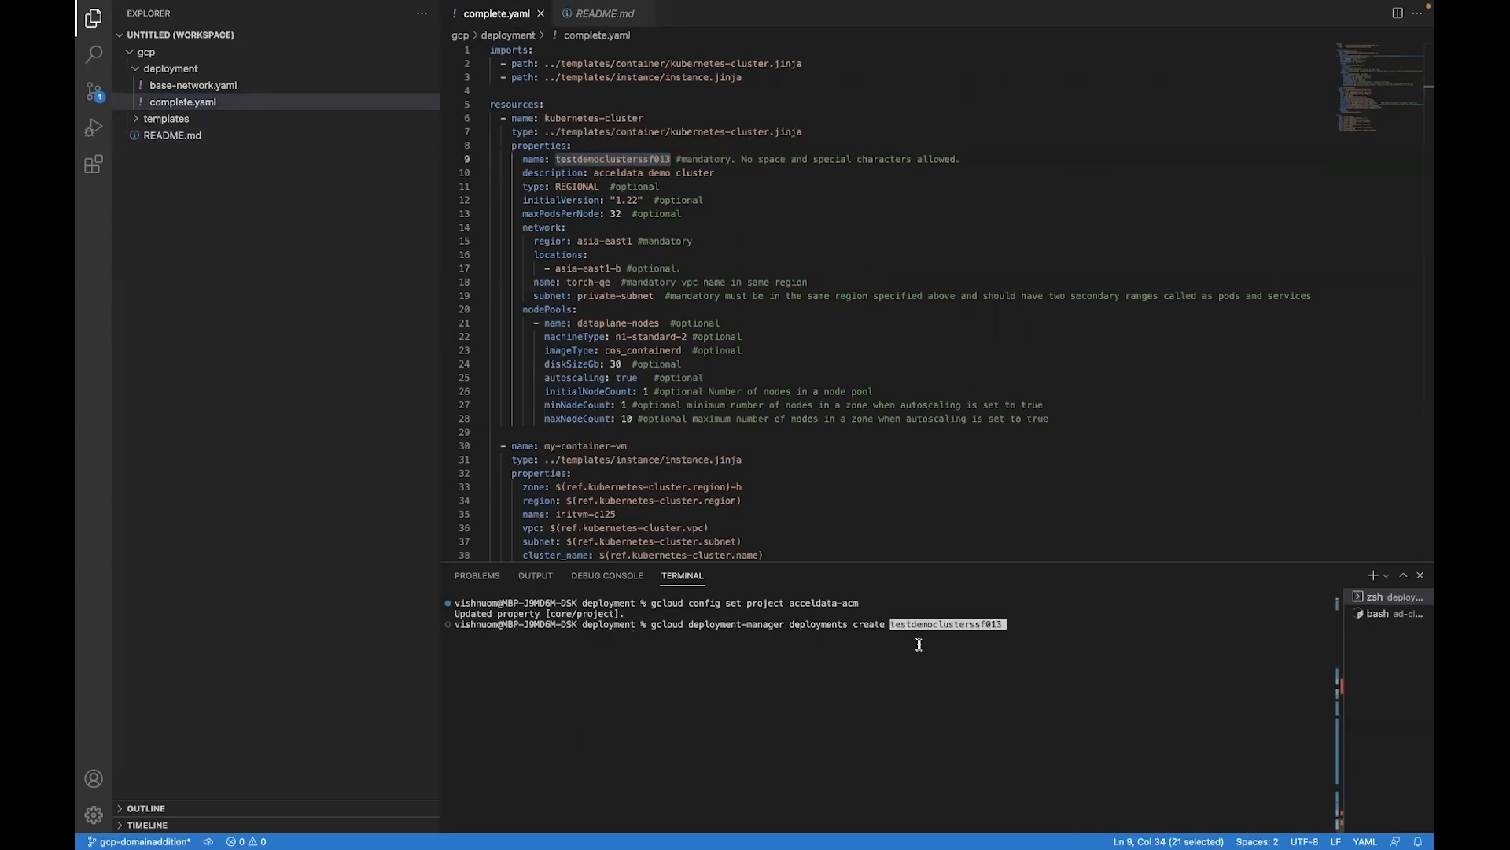
Step: Complete the deployment command with --config complete.yaml, taking the option from the README, and run it
left_click(173, 135)
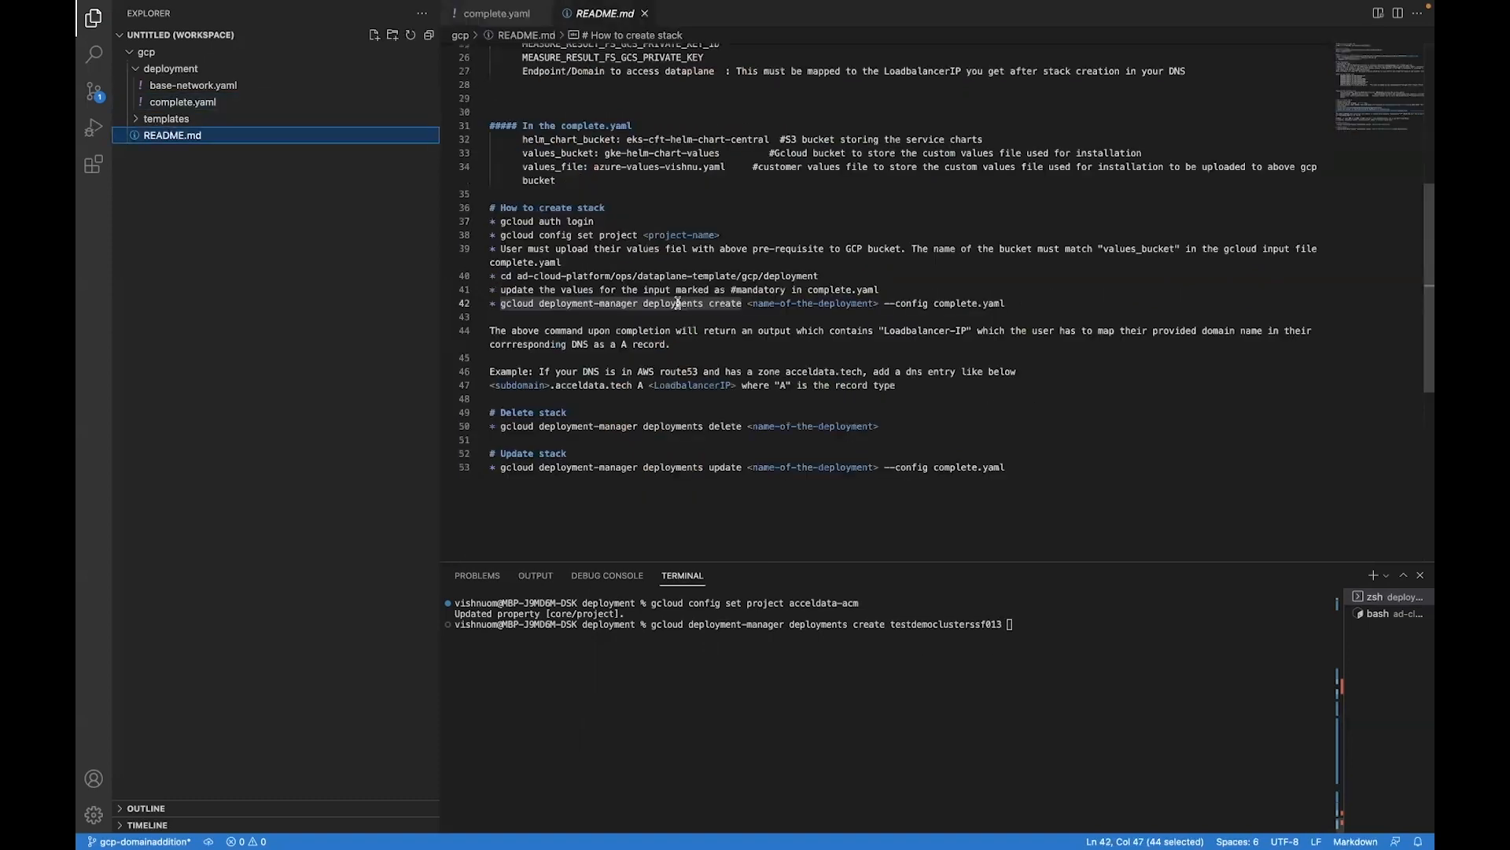
left_click(835, 307)
left_click_drag(885, 305, 934, 306)
key("super+c")
left_click(1086, 667)
key("super+v")
type("complete.yaml")
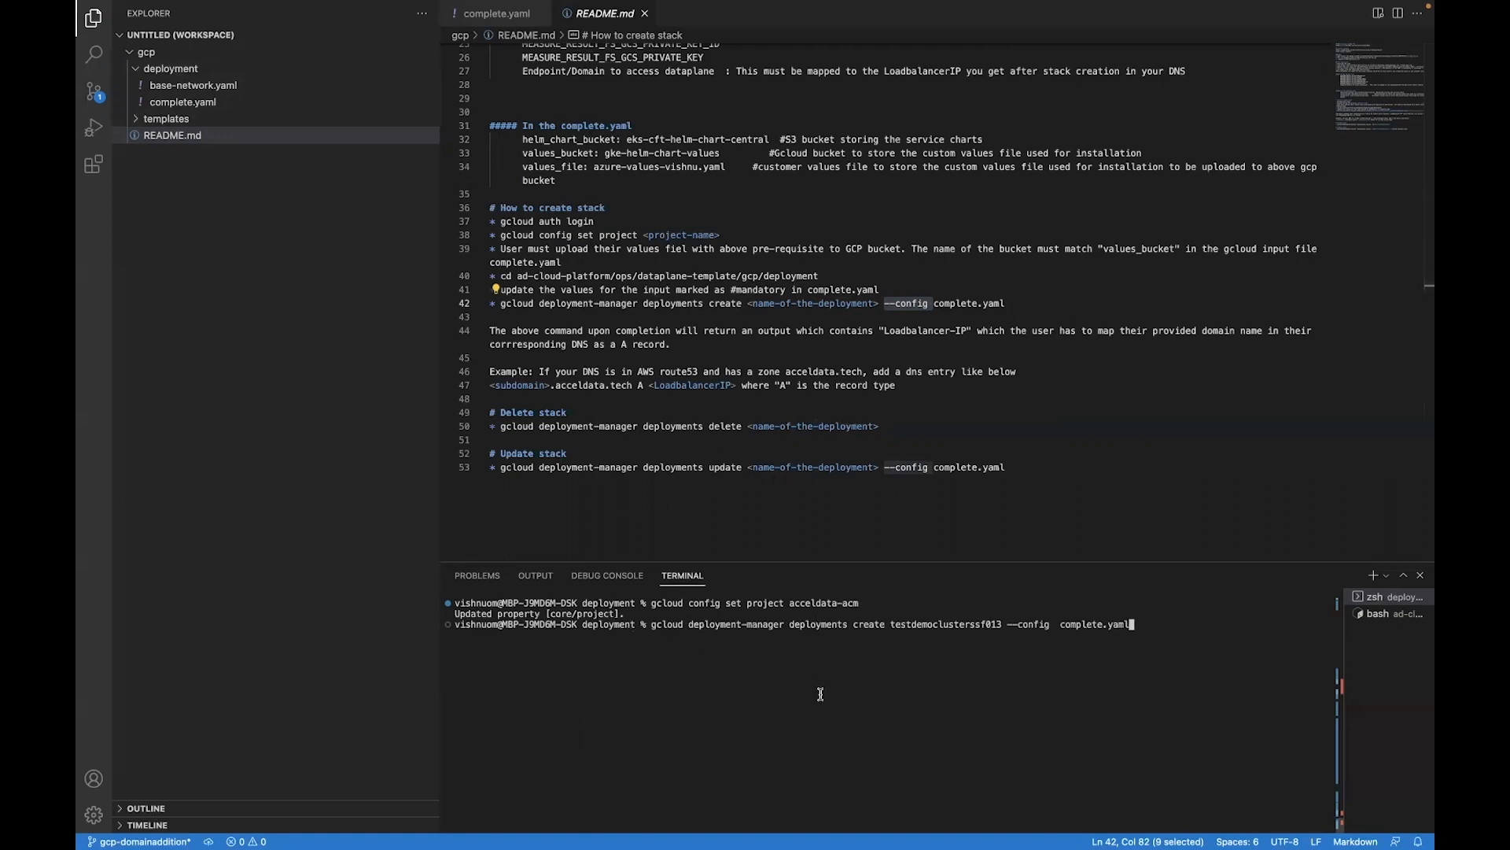
key("Return")
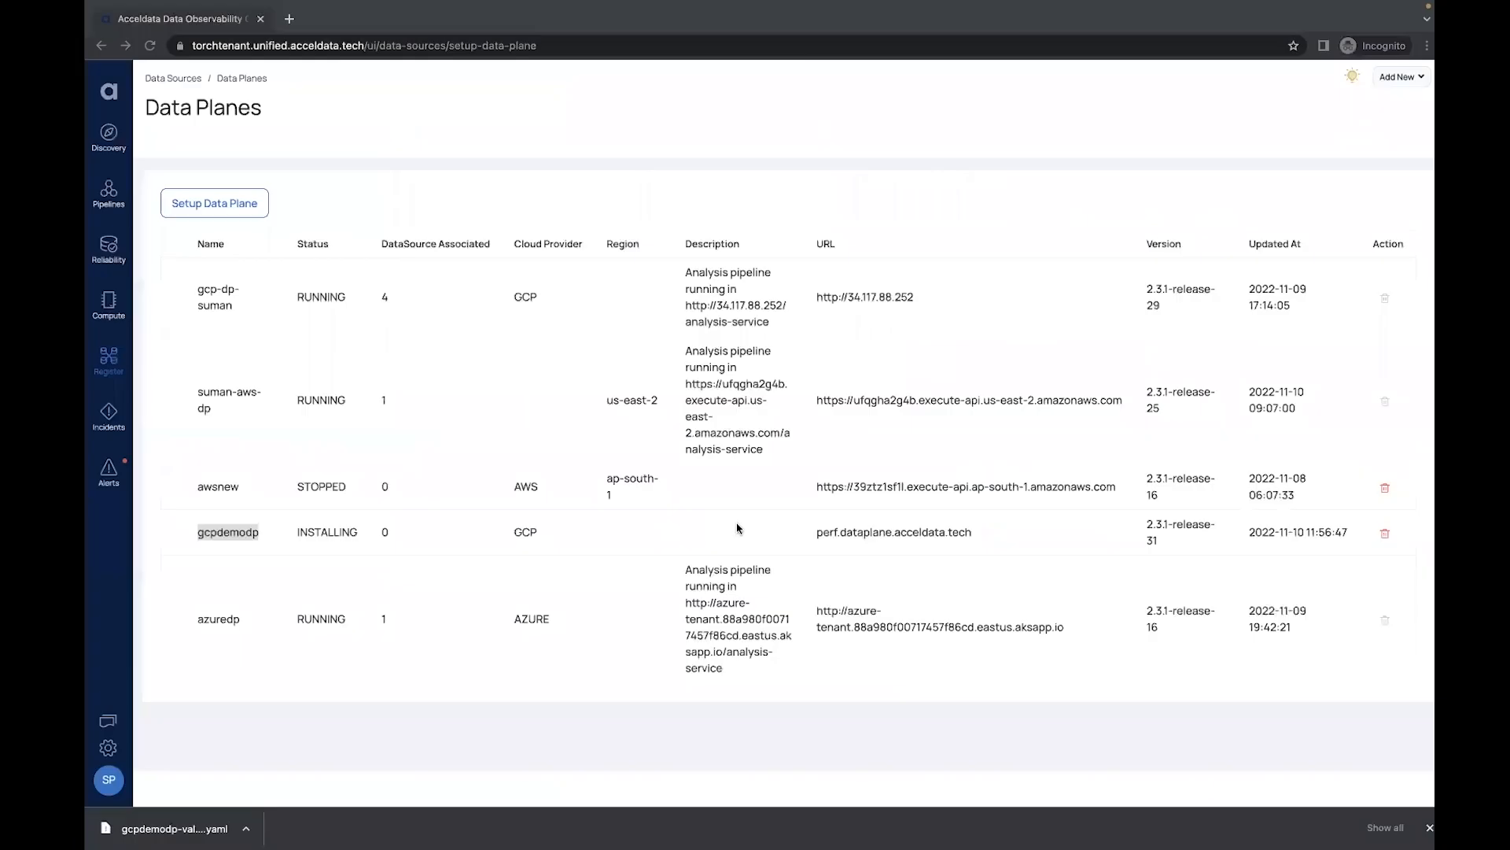
Step: Switch to the Acceldata Data Planes page in Chrome and check the name, status and URL of gcpdemodp
left_click(263, 563)
left_click_drag(256, 531, 187, 531)
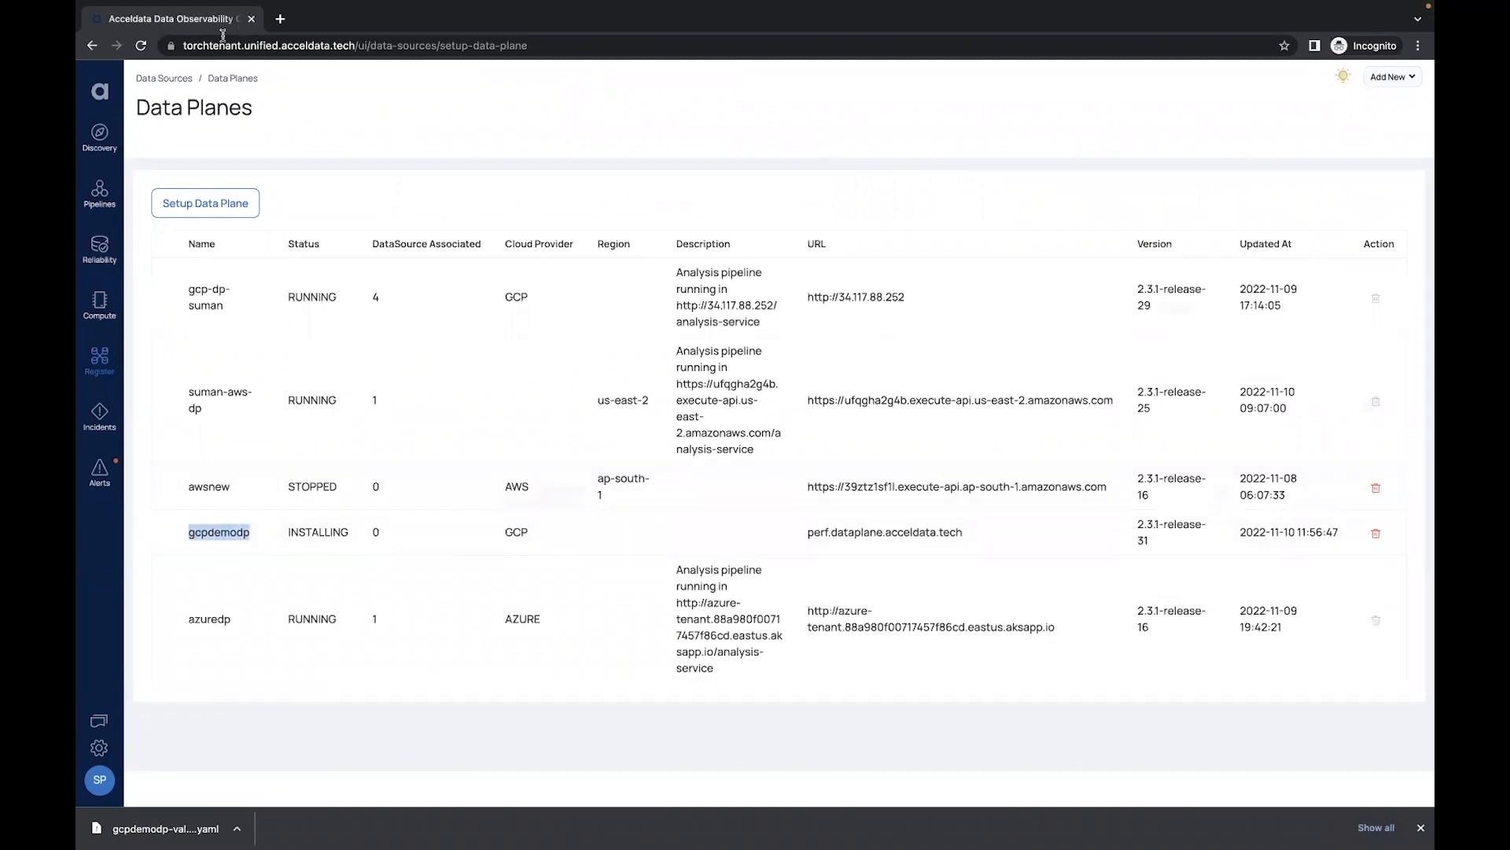
left_click_drag(286, 532, 347, 535)
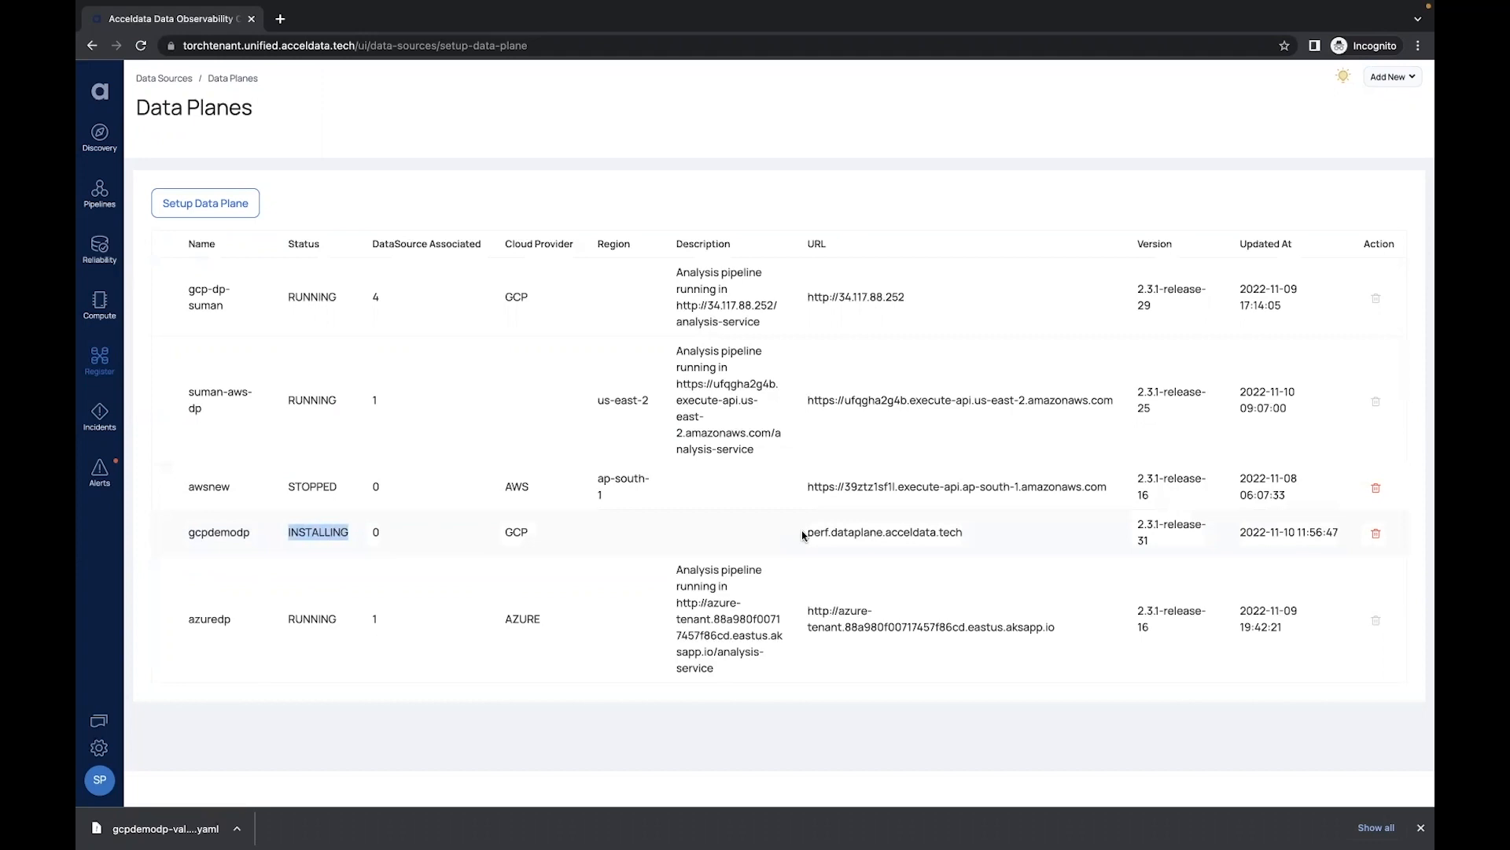
left_click_drag(804, 537, 967, 539)
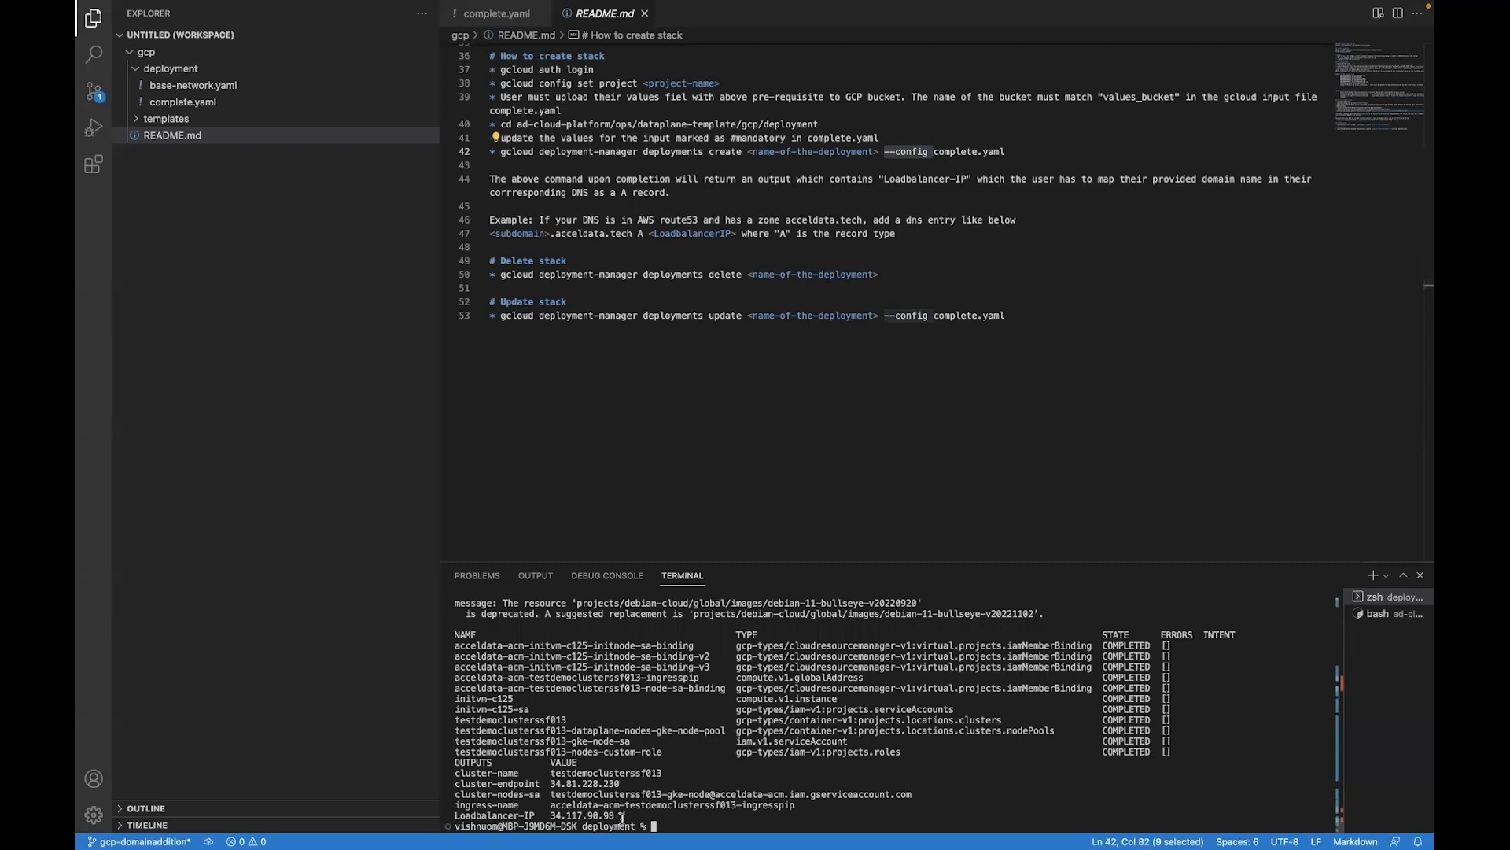
Step: Copy the Loadbalancer-IP value from the deployment outputs and switch to the acceldata.tech hosted zone in AWS Route 53
left_click_drag(622, 818, 455, 818)
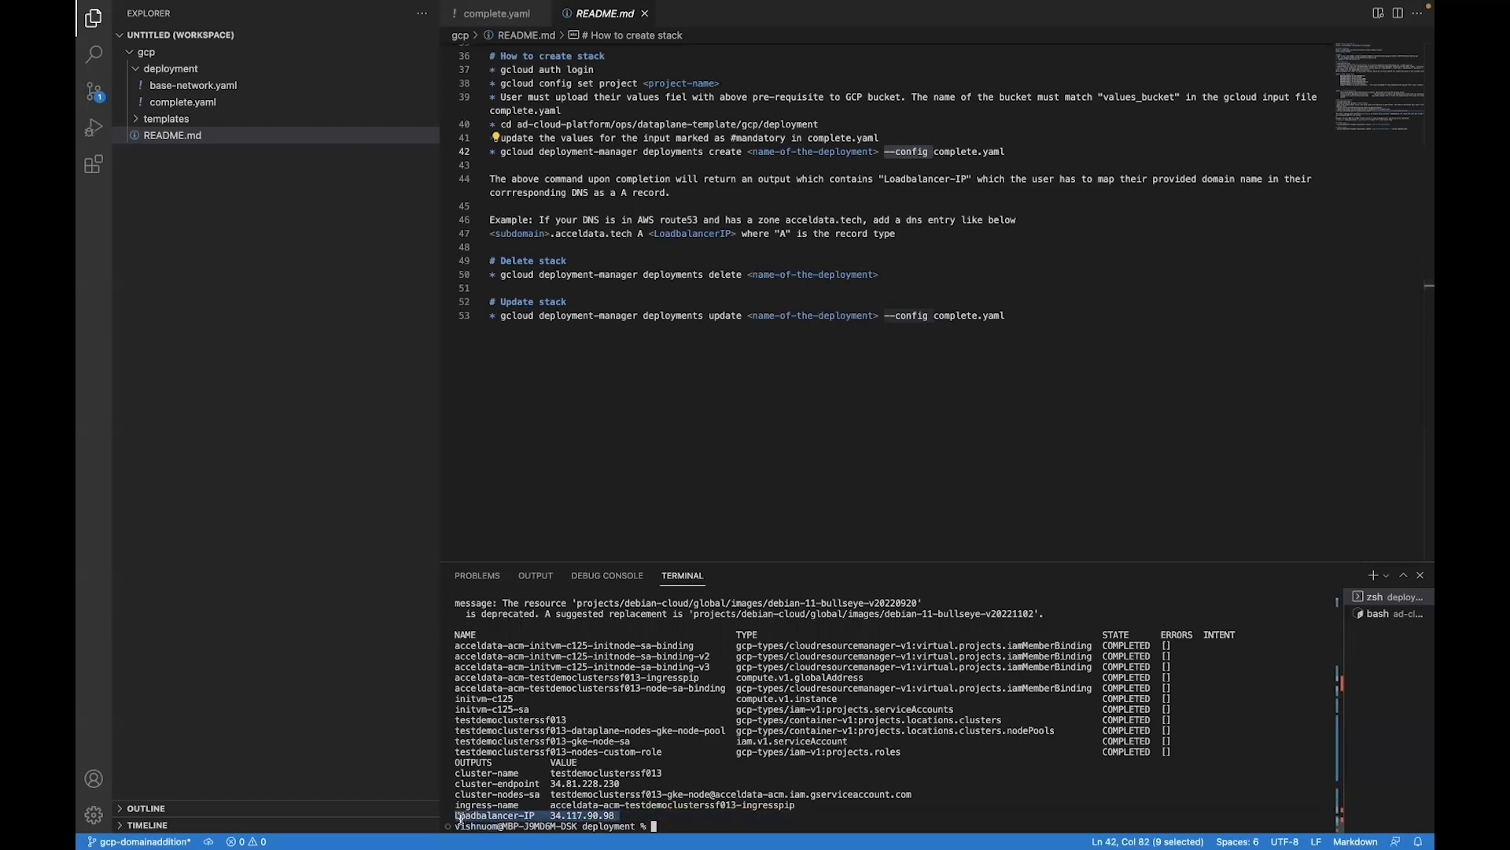
double_click(571, 816)
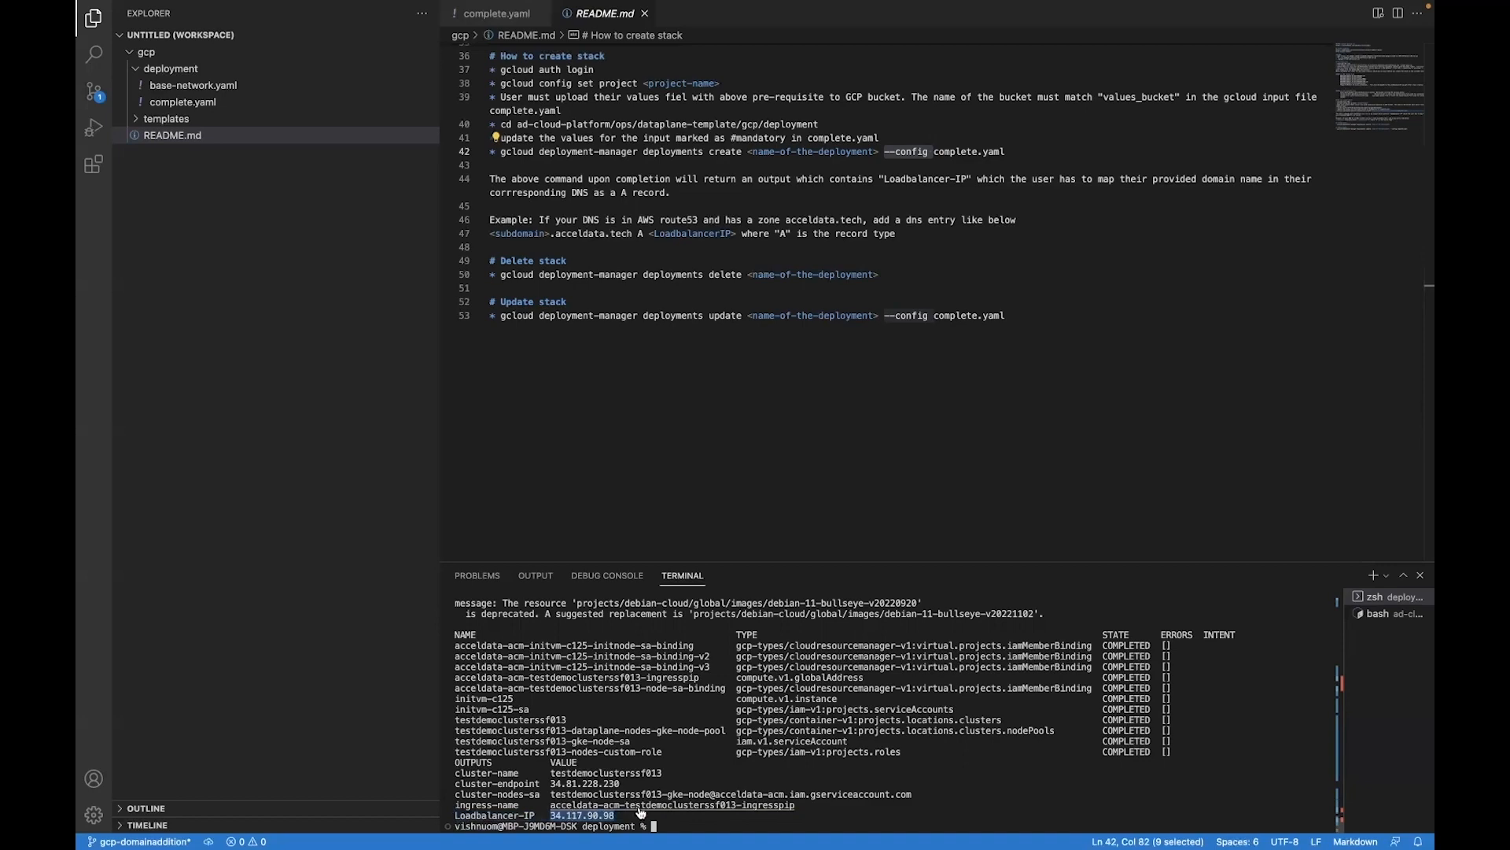
key("super+Tab")
left_click(661, 438)
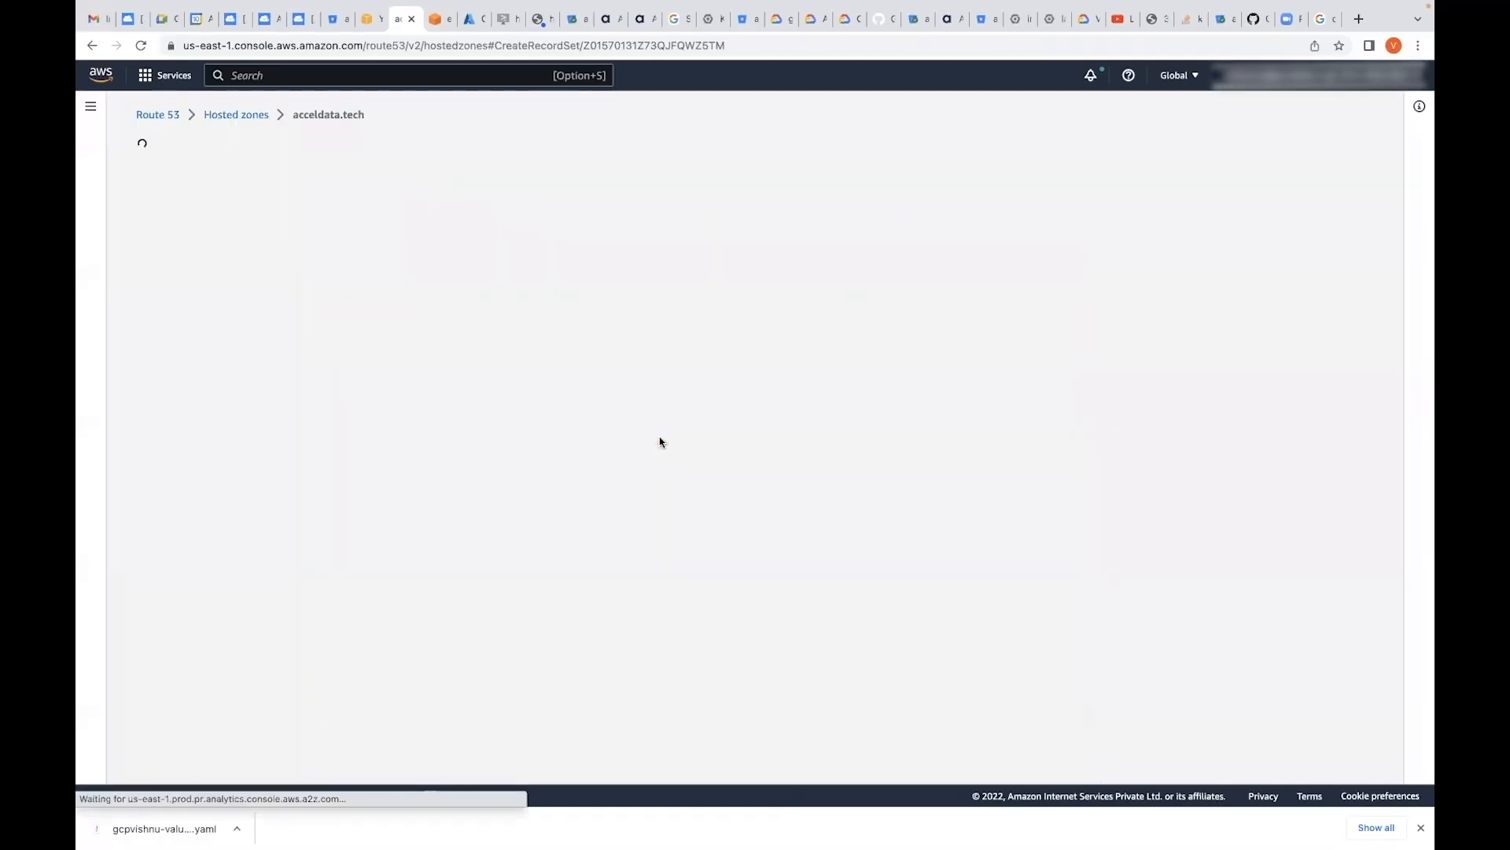
type("perf")
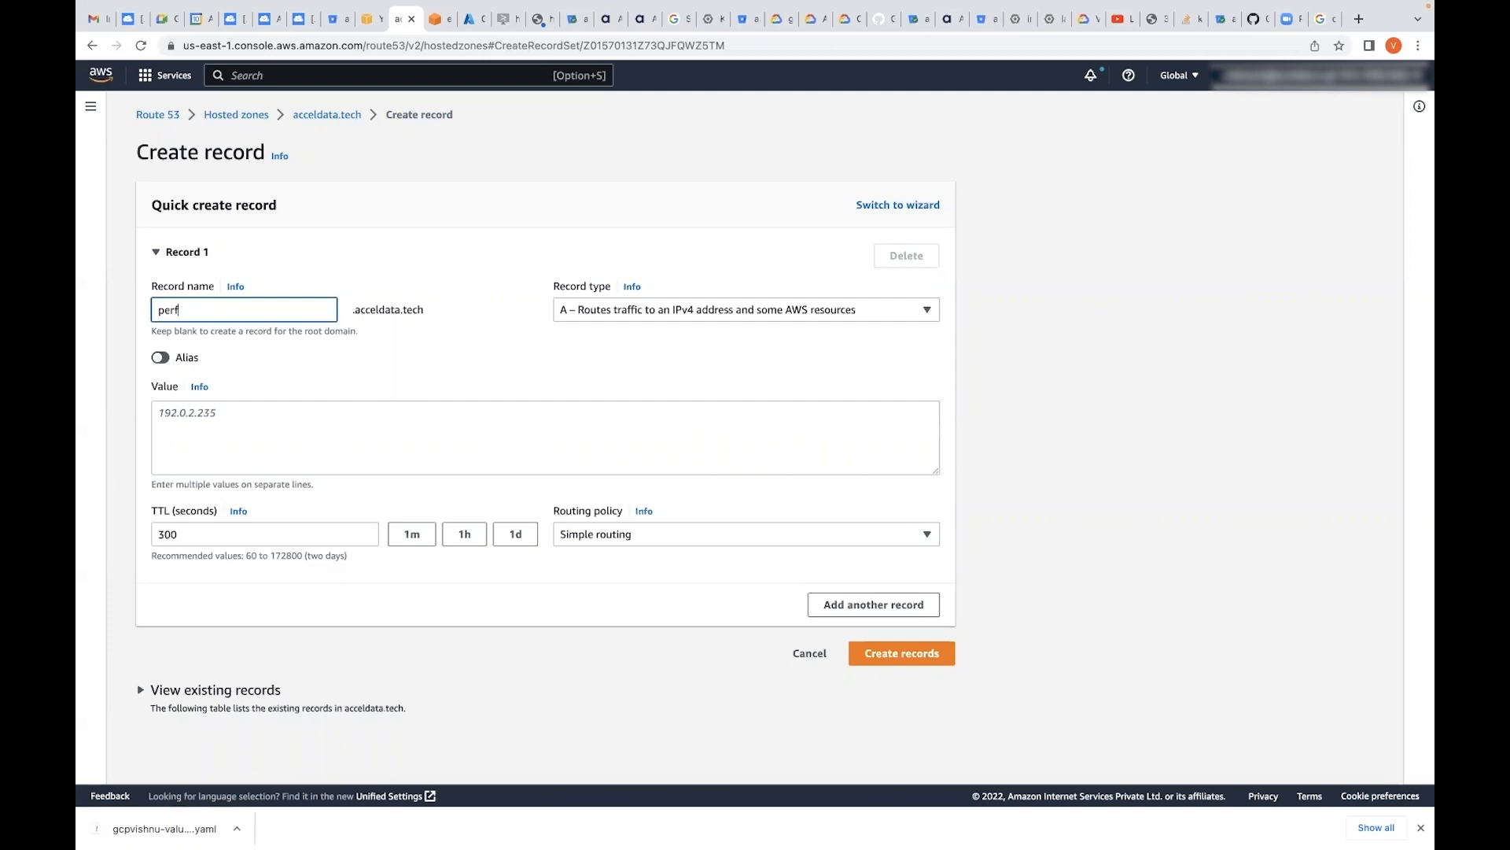
type(".dataplane")
left_click(260, 424)
key("super+v")
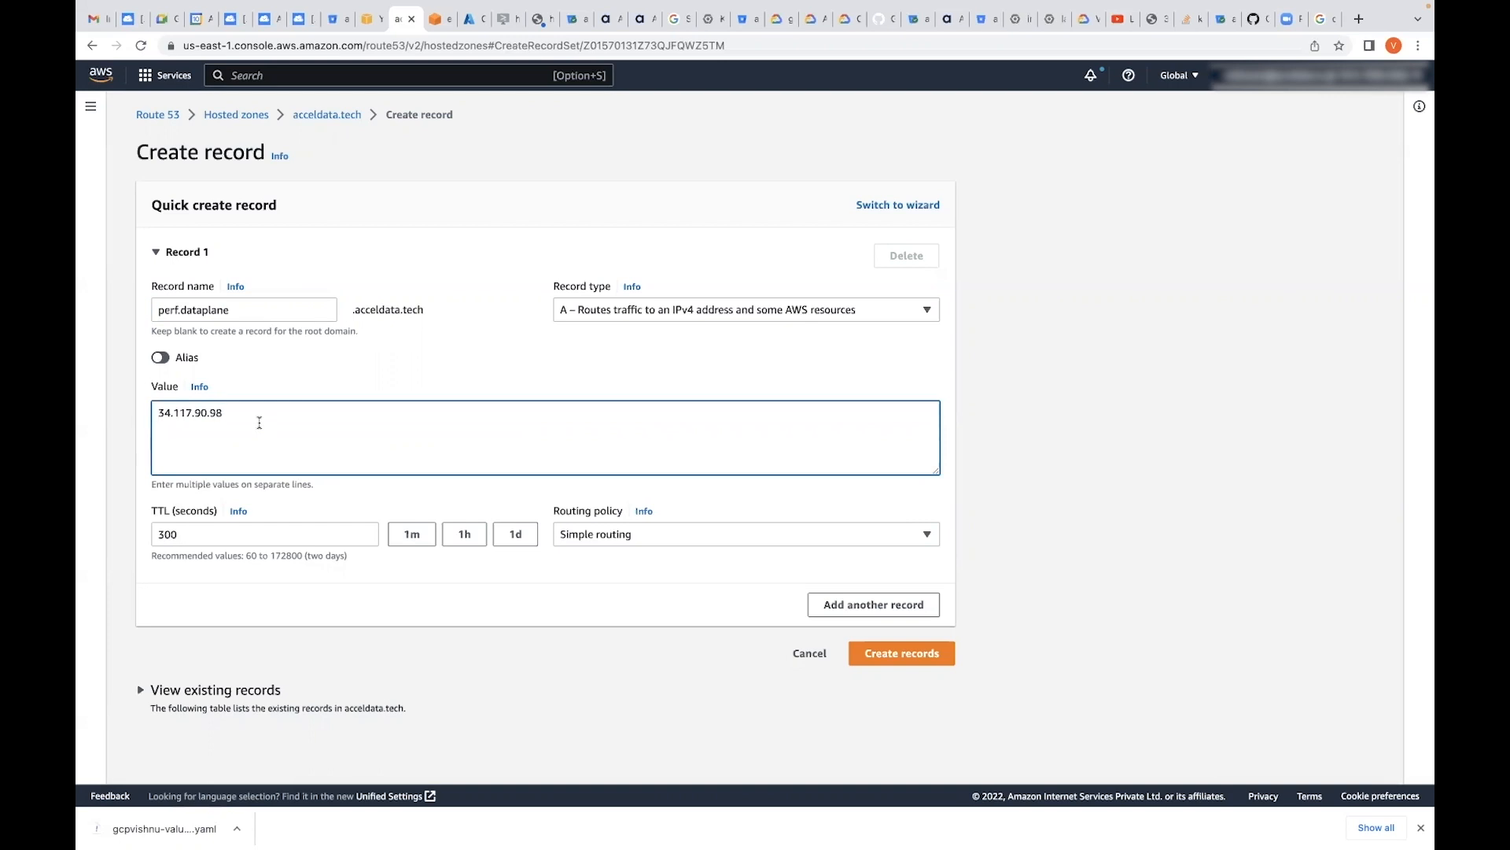
left_click_drag(254, 423, 122, 417)
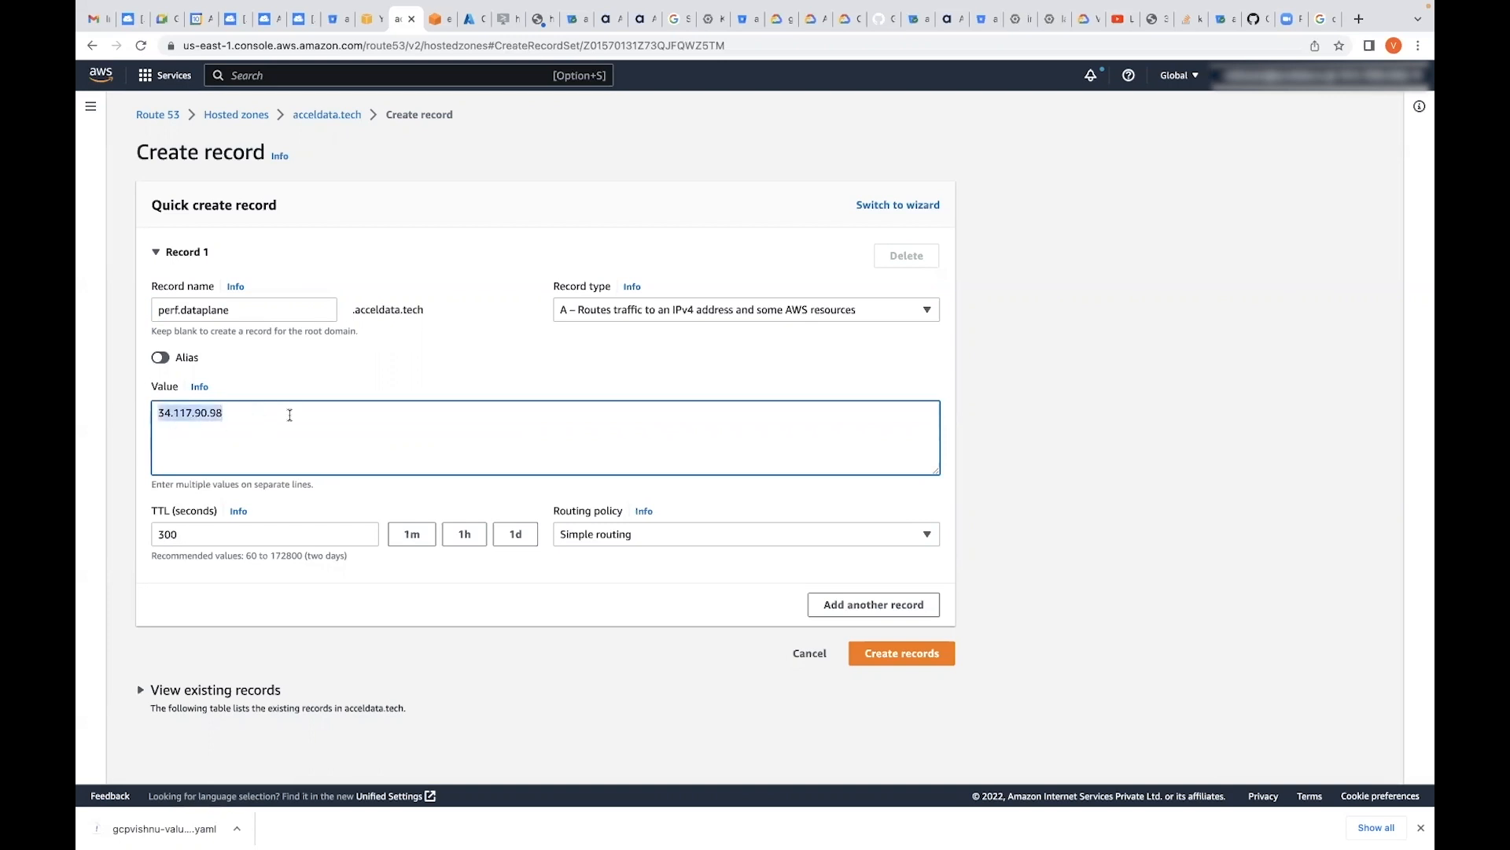
left_click(809, 653)
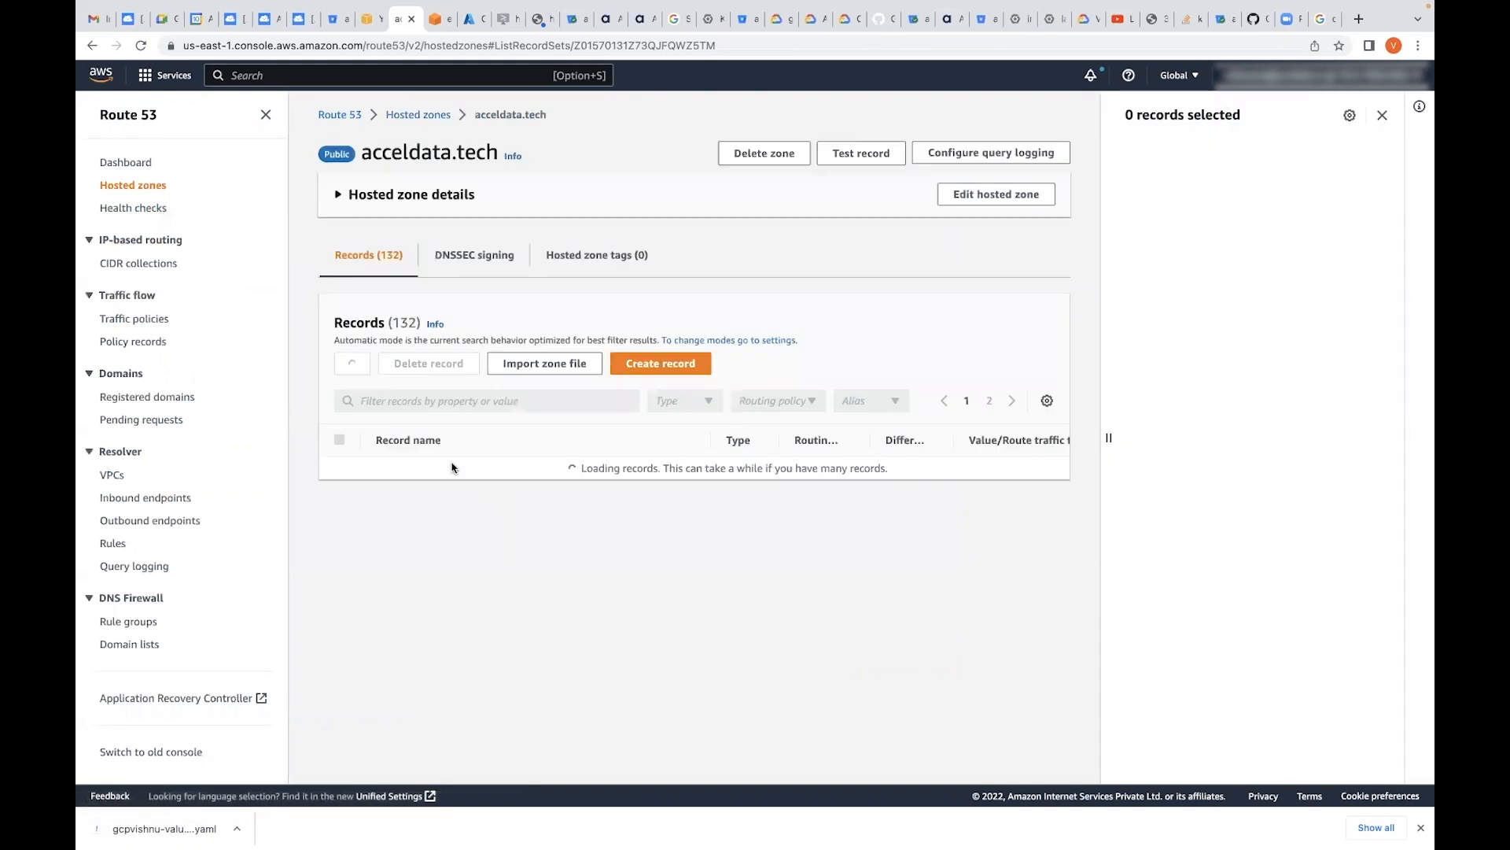
Step: Filter the hosted zone's records by perf, set the perf.dataplane.acceldata.tech A record's value to 34.117.90.98 and save it
left_click(445, 400)
type("perf")
key("Return")
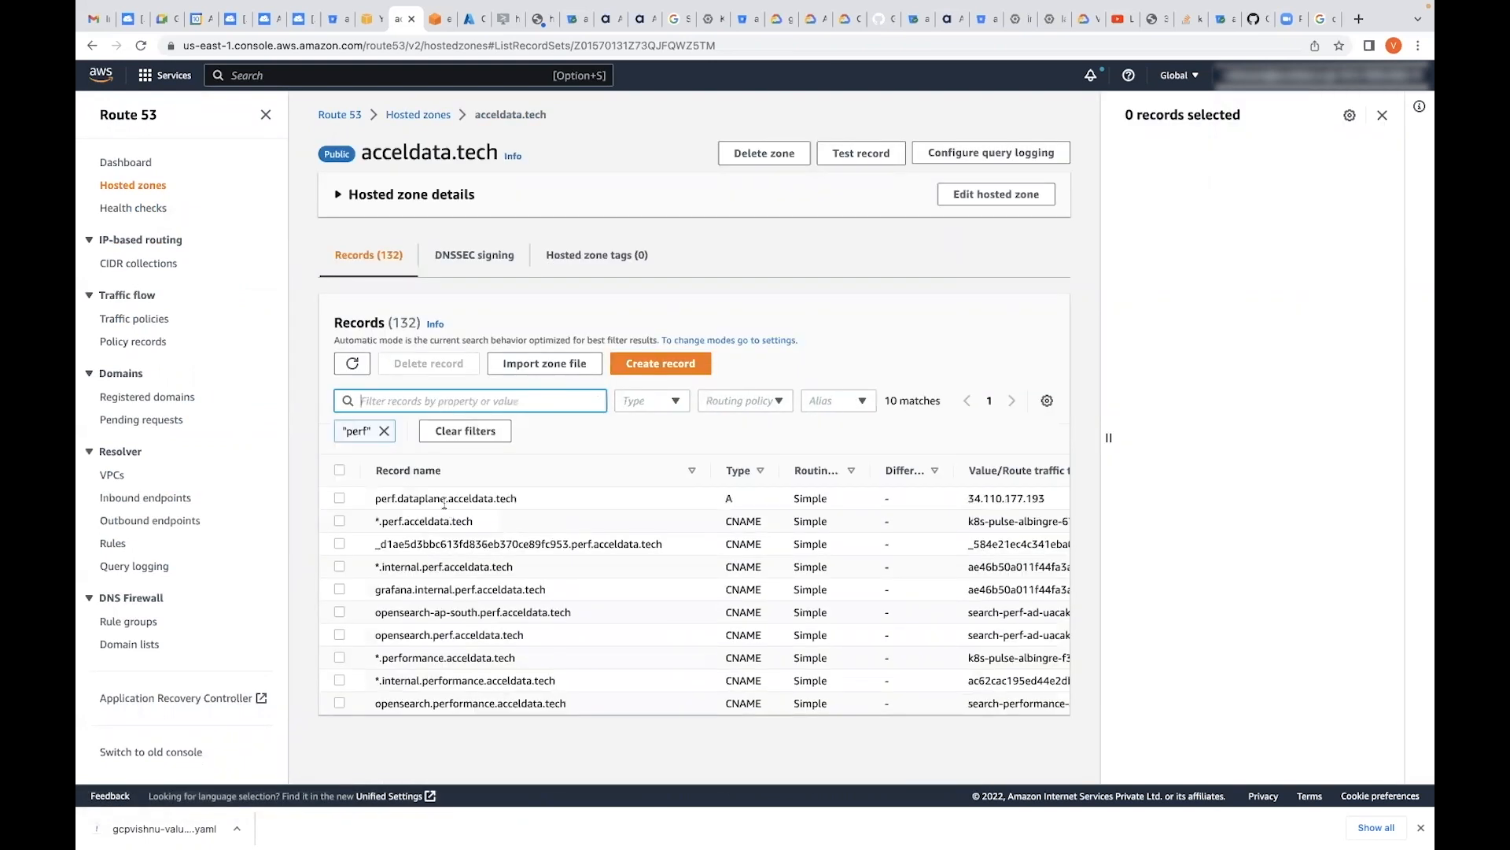
left_click(339, 499)
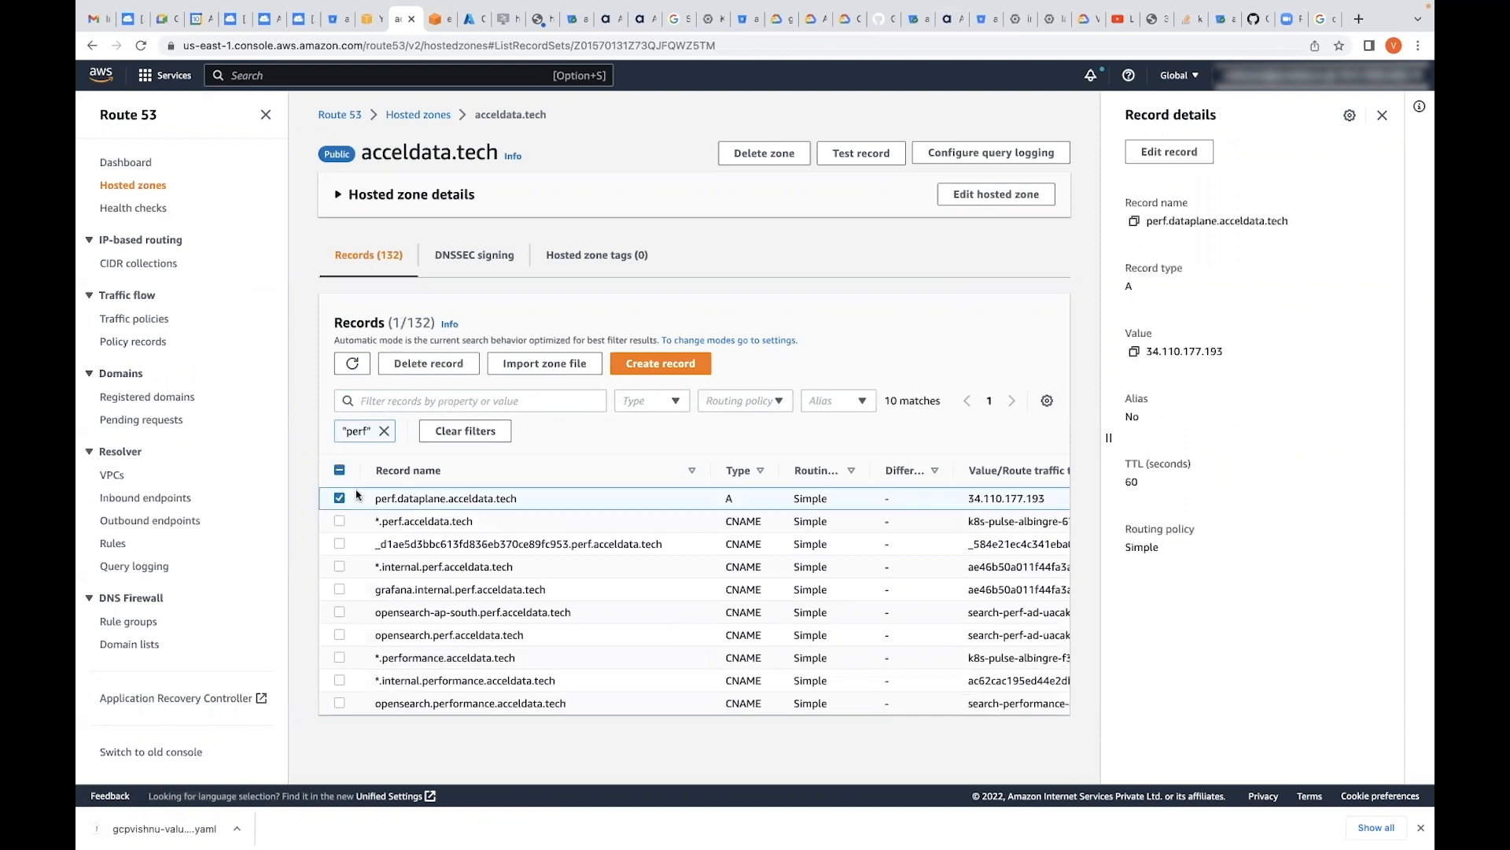
left_click(1169, 152)
left_click_drag(1216, 333, 1099, 334)
key("super+v")
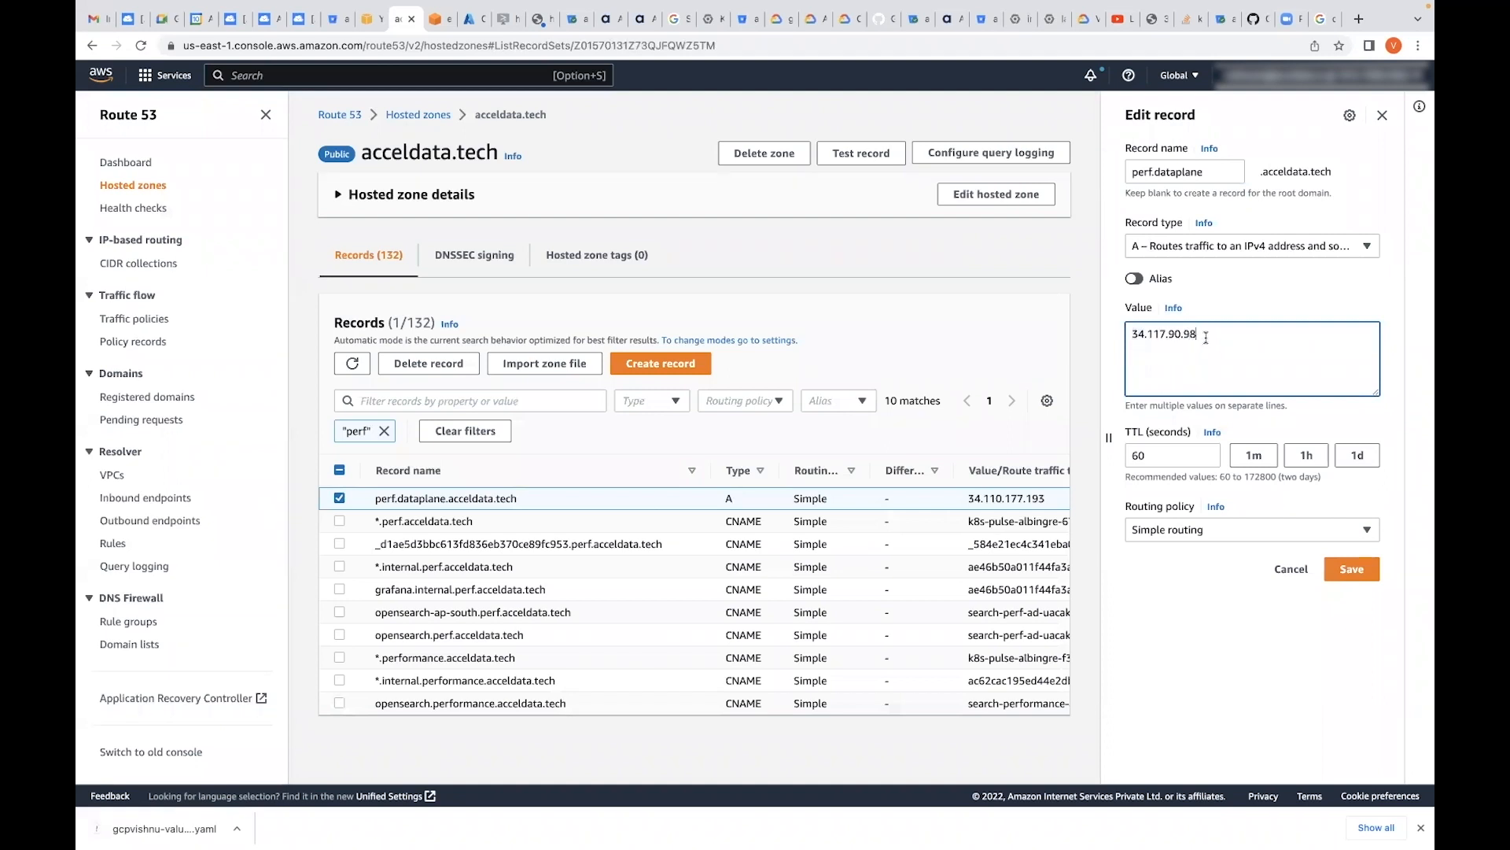
left_click_drag(1206, 337, 1126, 333)
left_click(1351, 578)
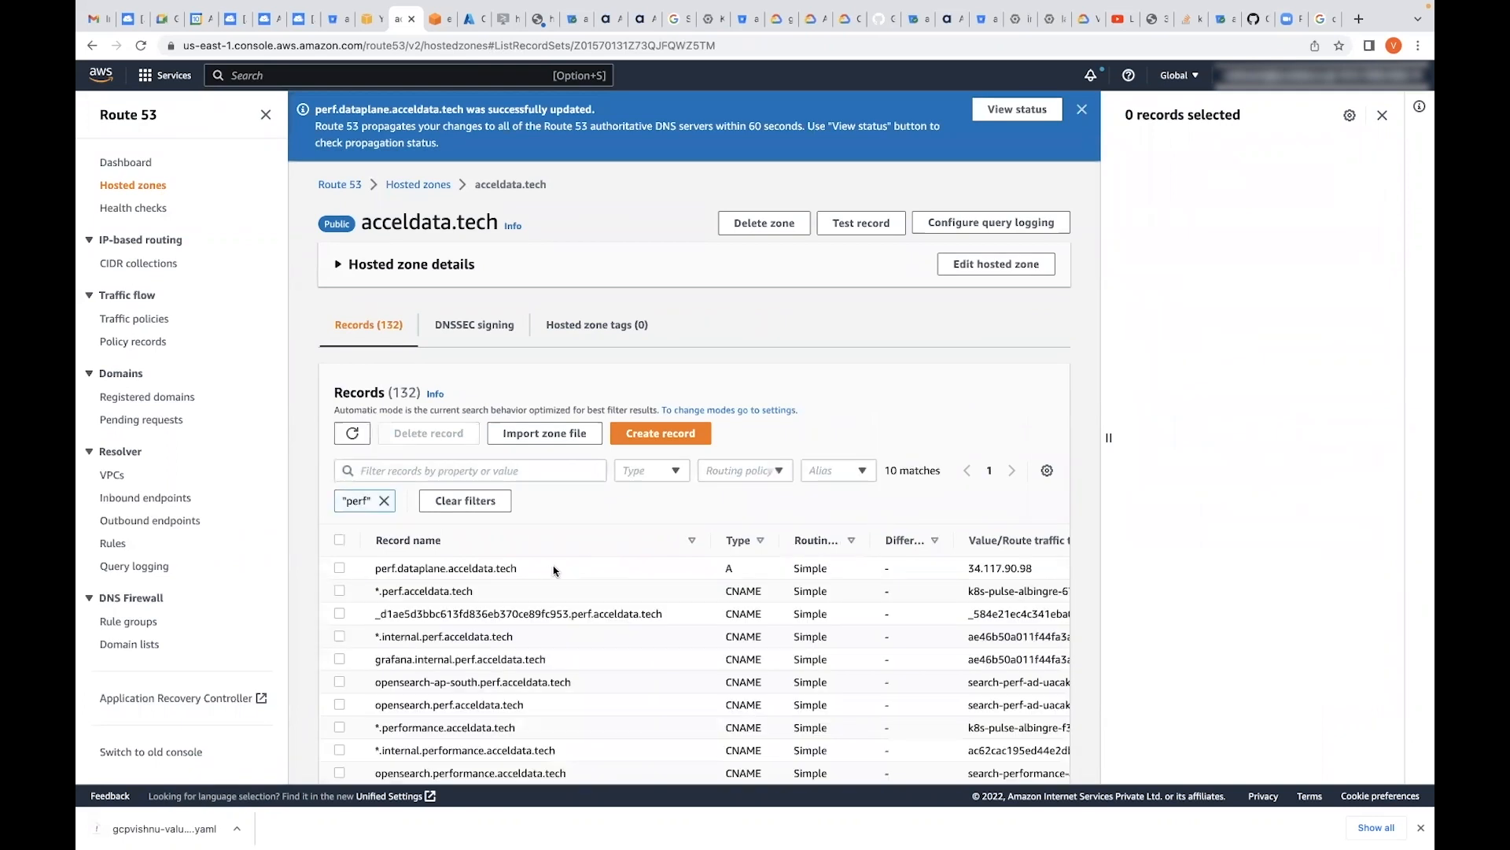
Step: Review the perf.dataplane.acceldata.tech record's value and TTL, and close the record details
double_click(511, 568)
left_click(339, 568)
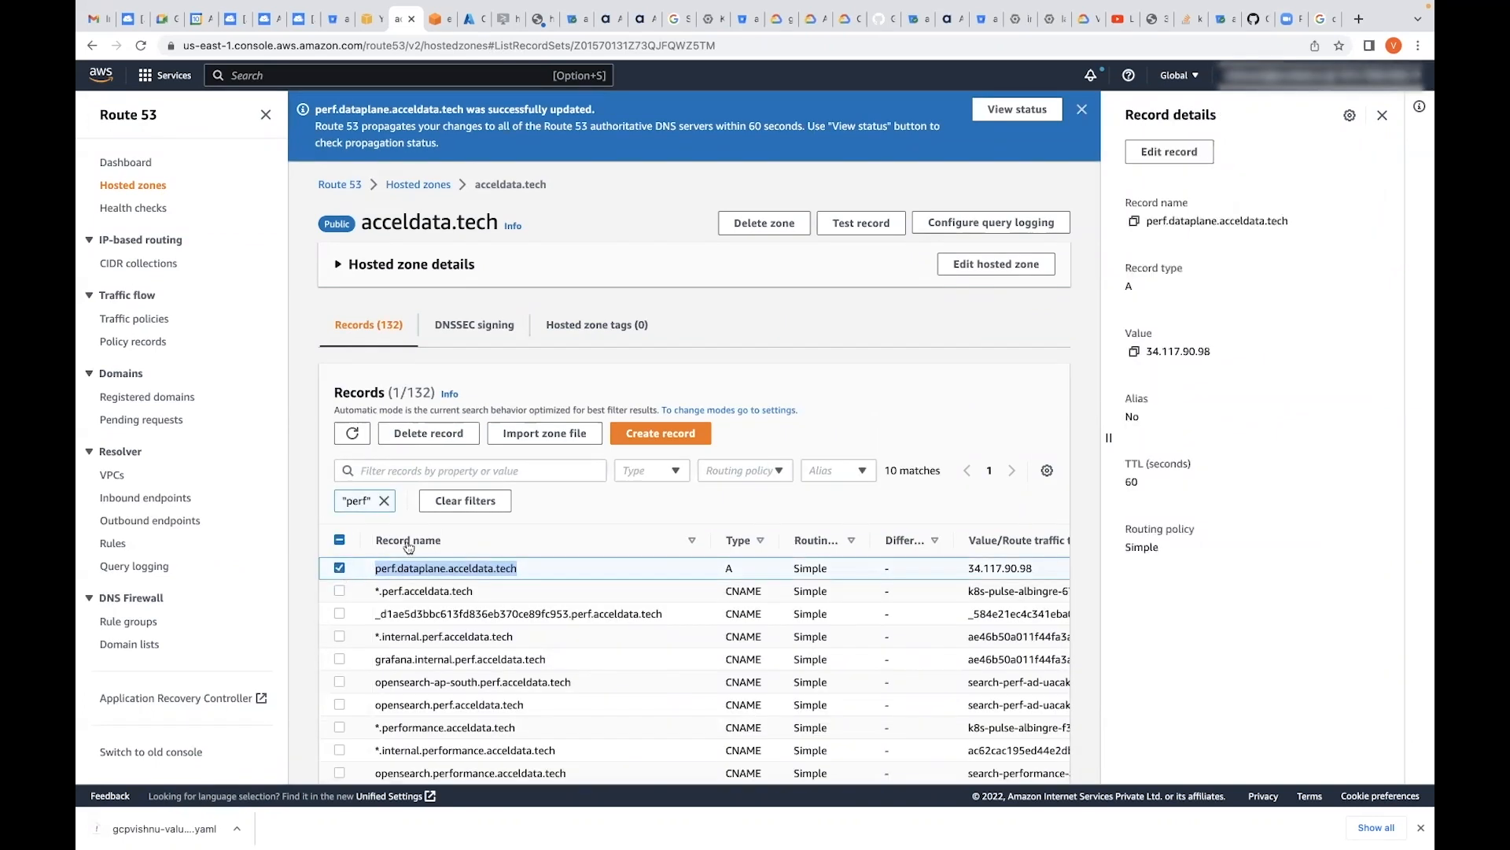
left_click_drag(1145, 483, 1116, 486)
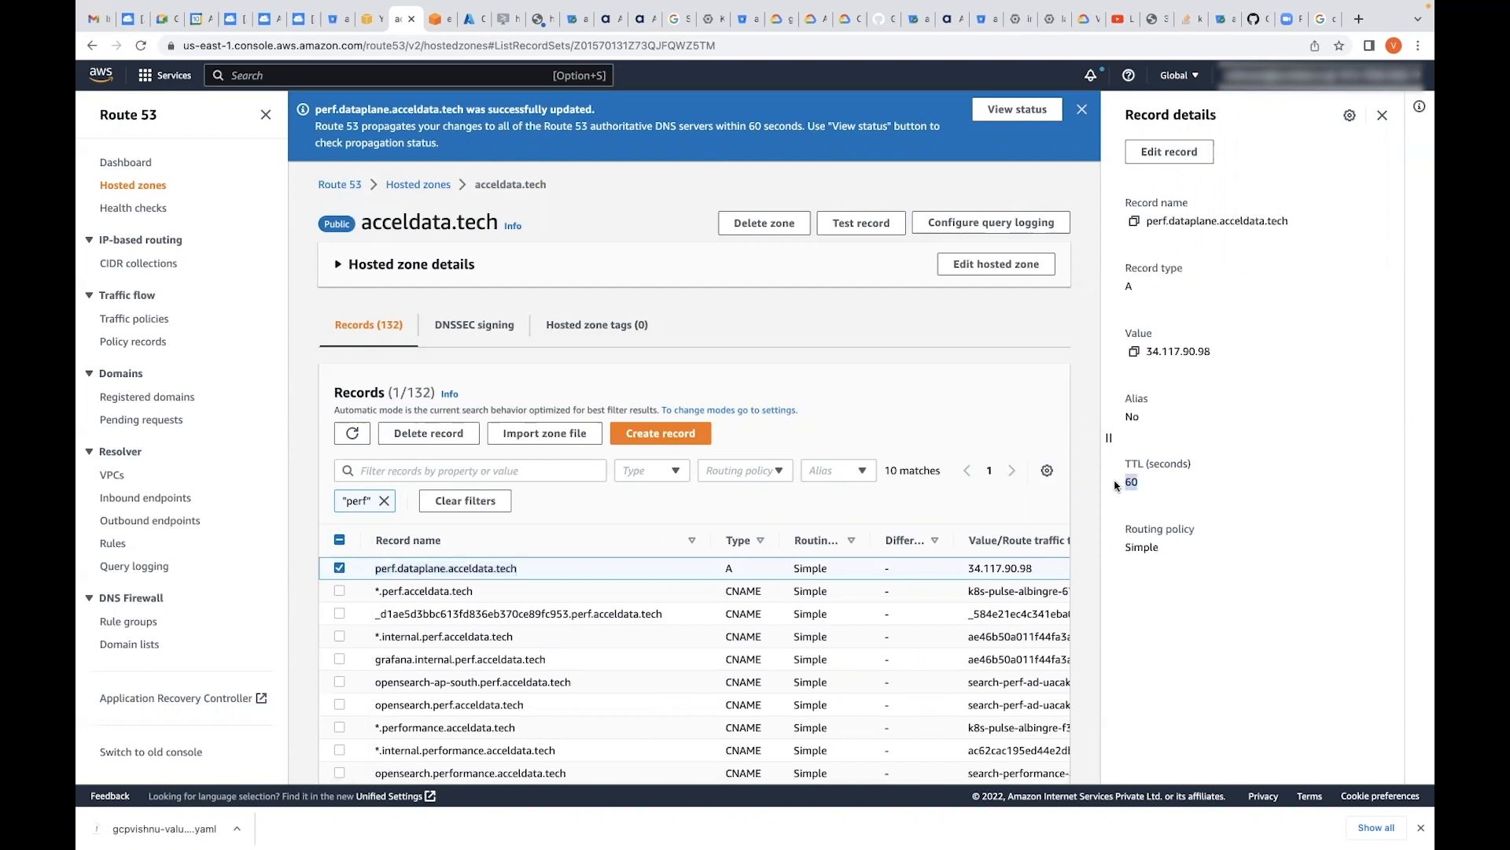
left_click(1151, 485)
left_click(1383, 116)
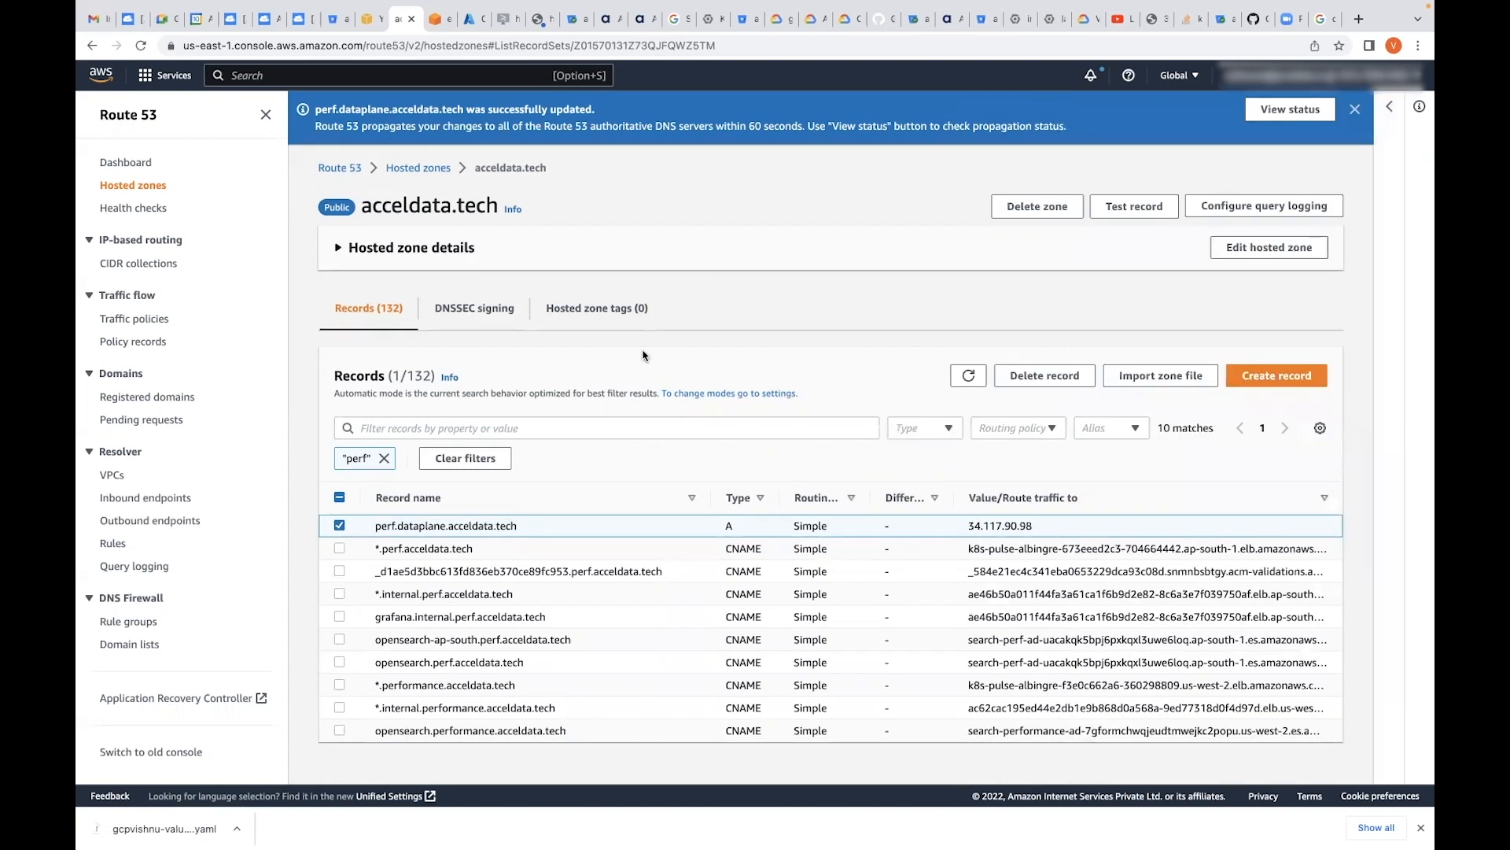
Step: Switch to Google Cloud and open the testdemoclusterssf013 cluster in Kubernetes Engine
key("ctrl+Right")
left_click(100, 79)
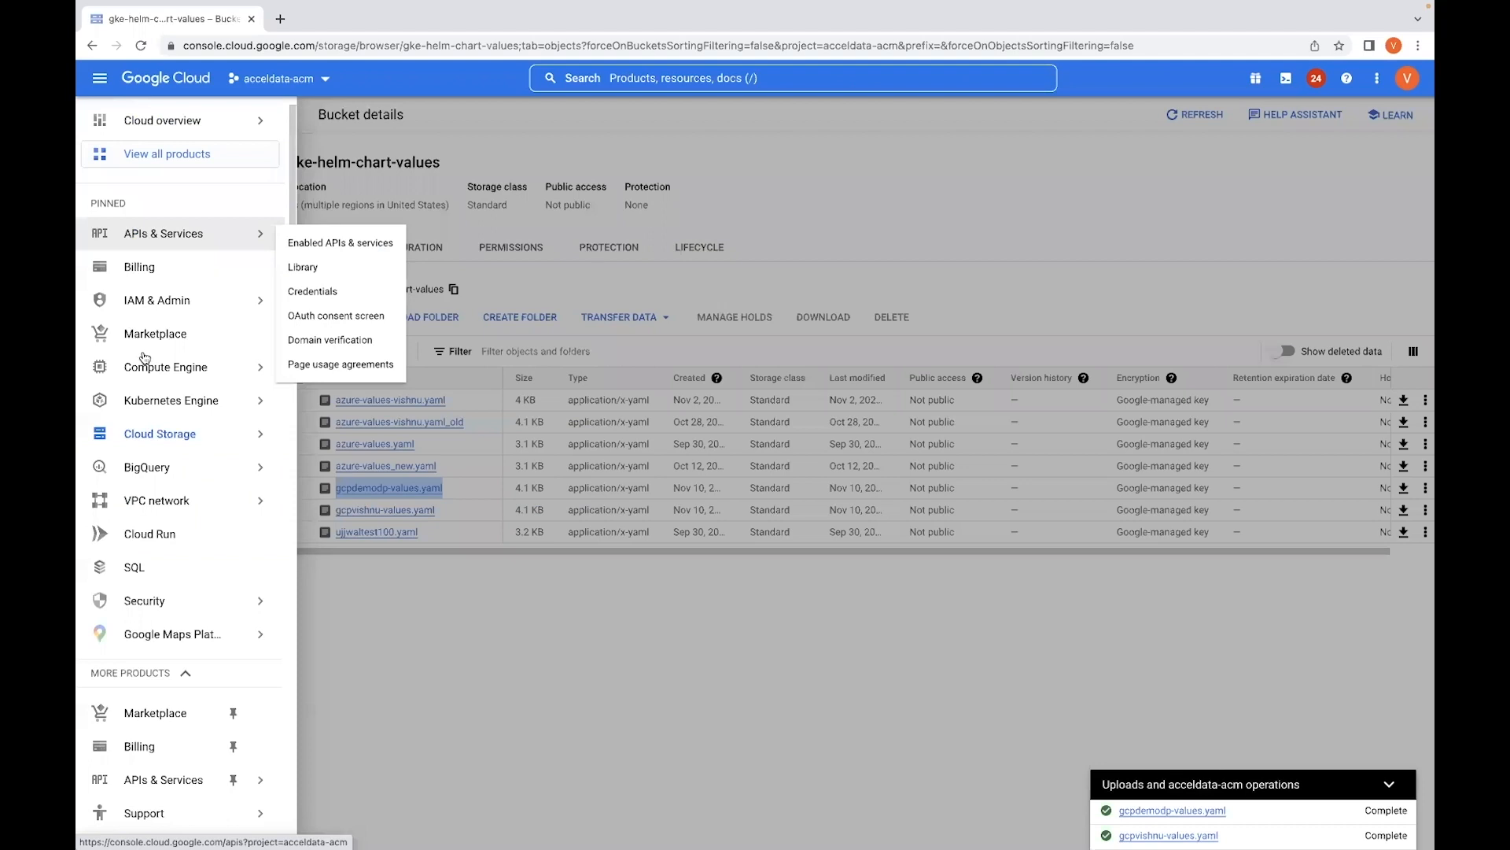
mouse_move(157, 409)
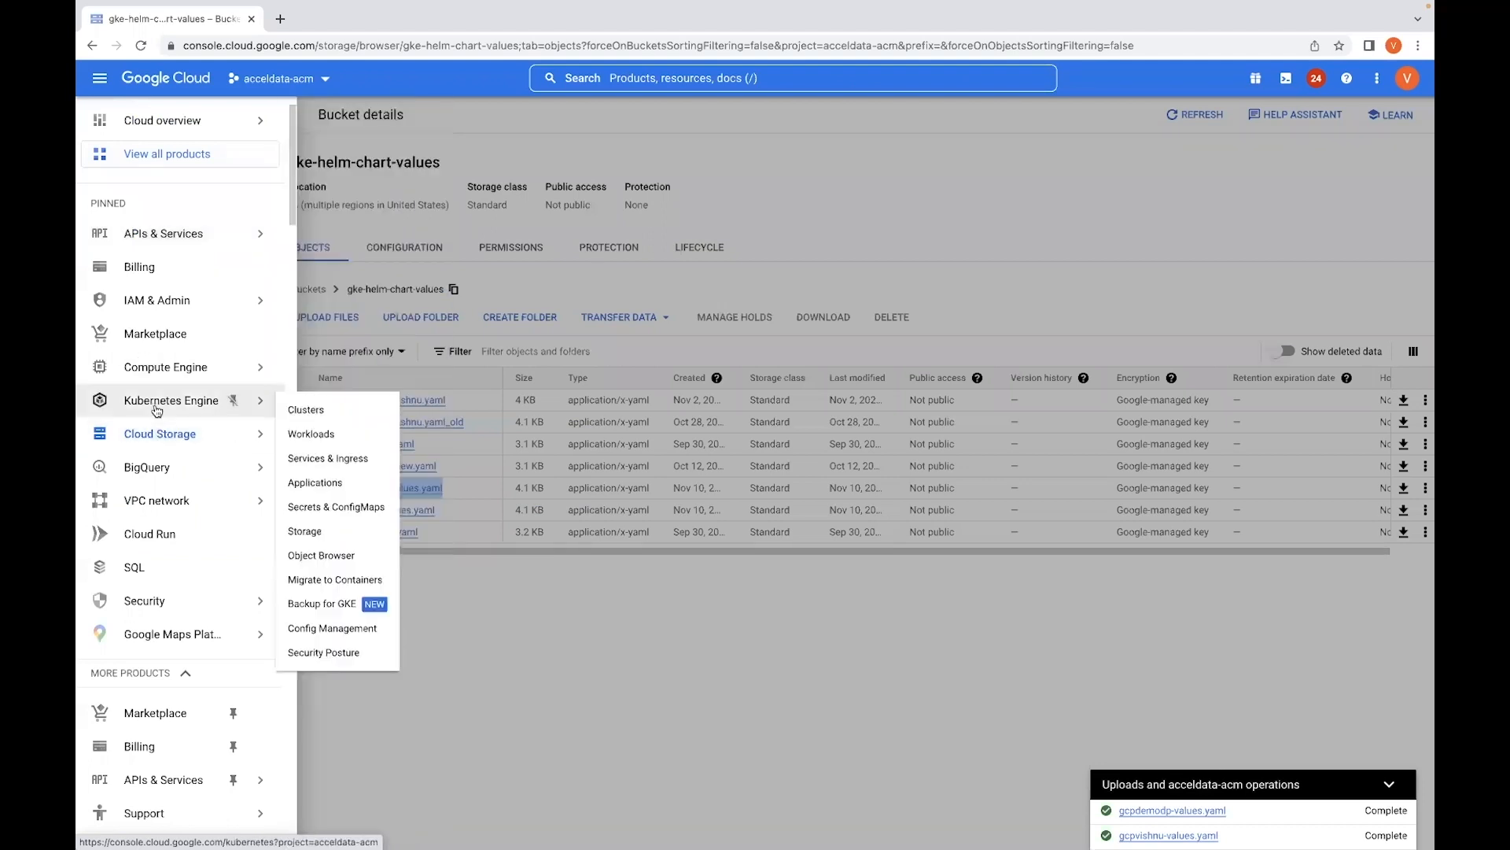
left_click(316, 408)
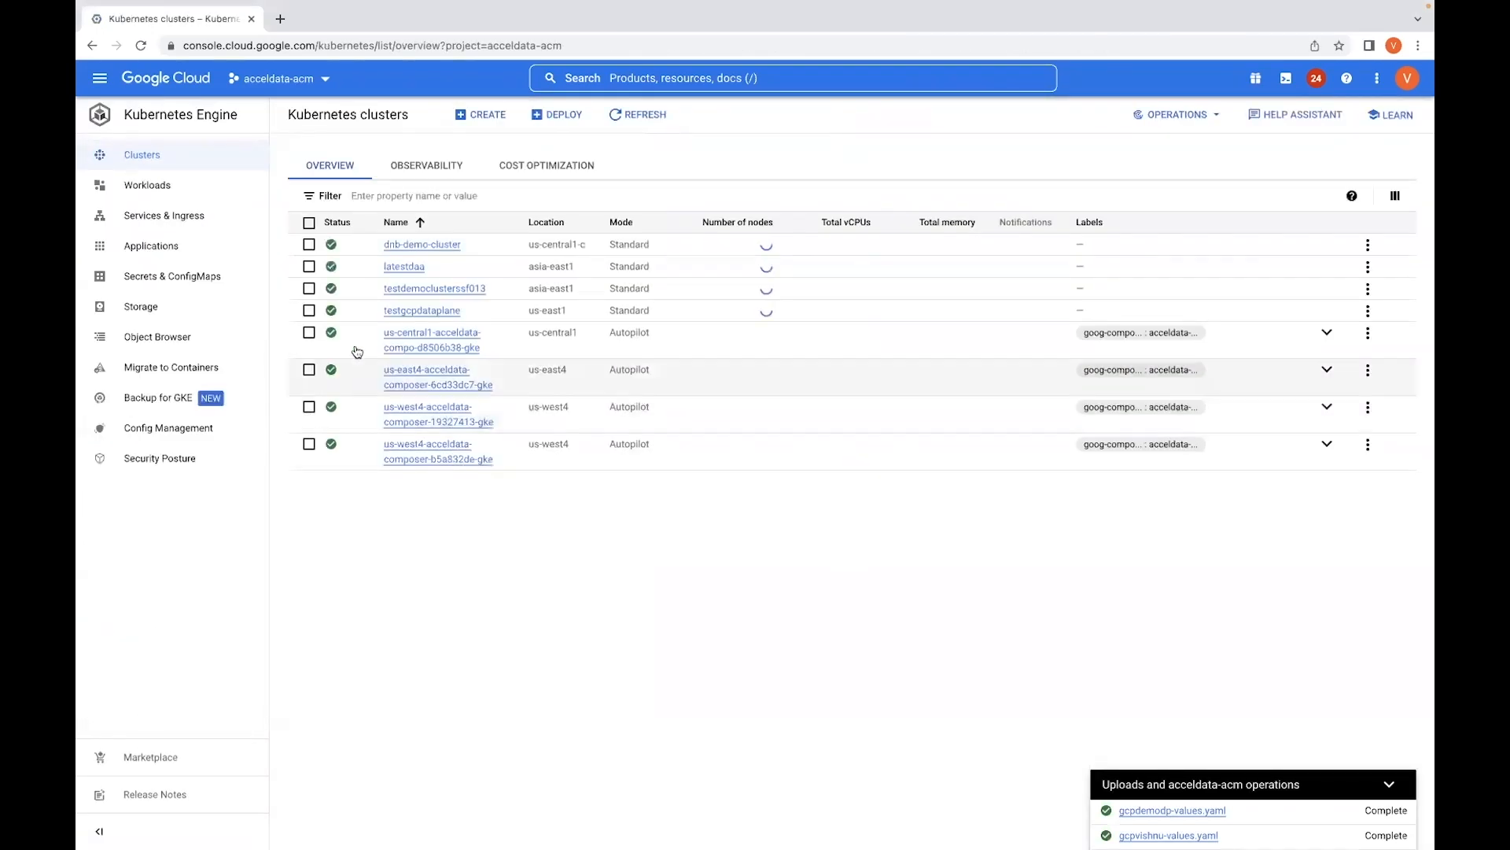
left_click(437, 289)
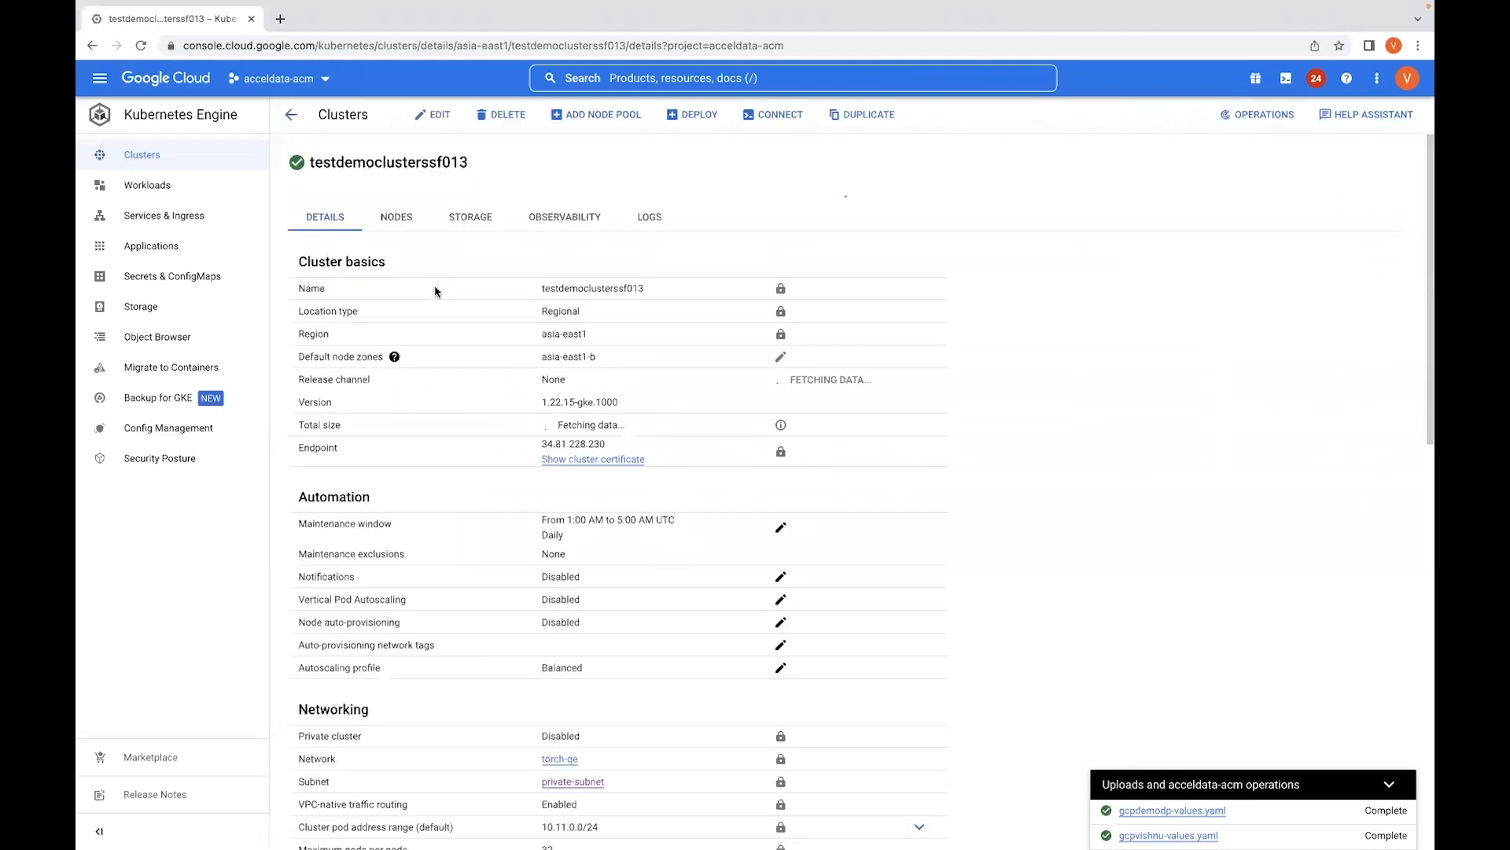
Step: Copy the cluster's gcloud container clusters get-credentials command and run it in the VS Code terminal
left_click(773, 114)
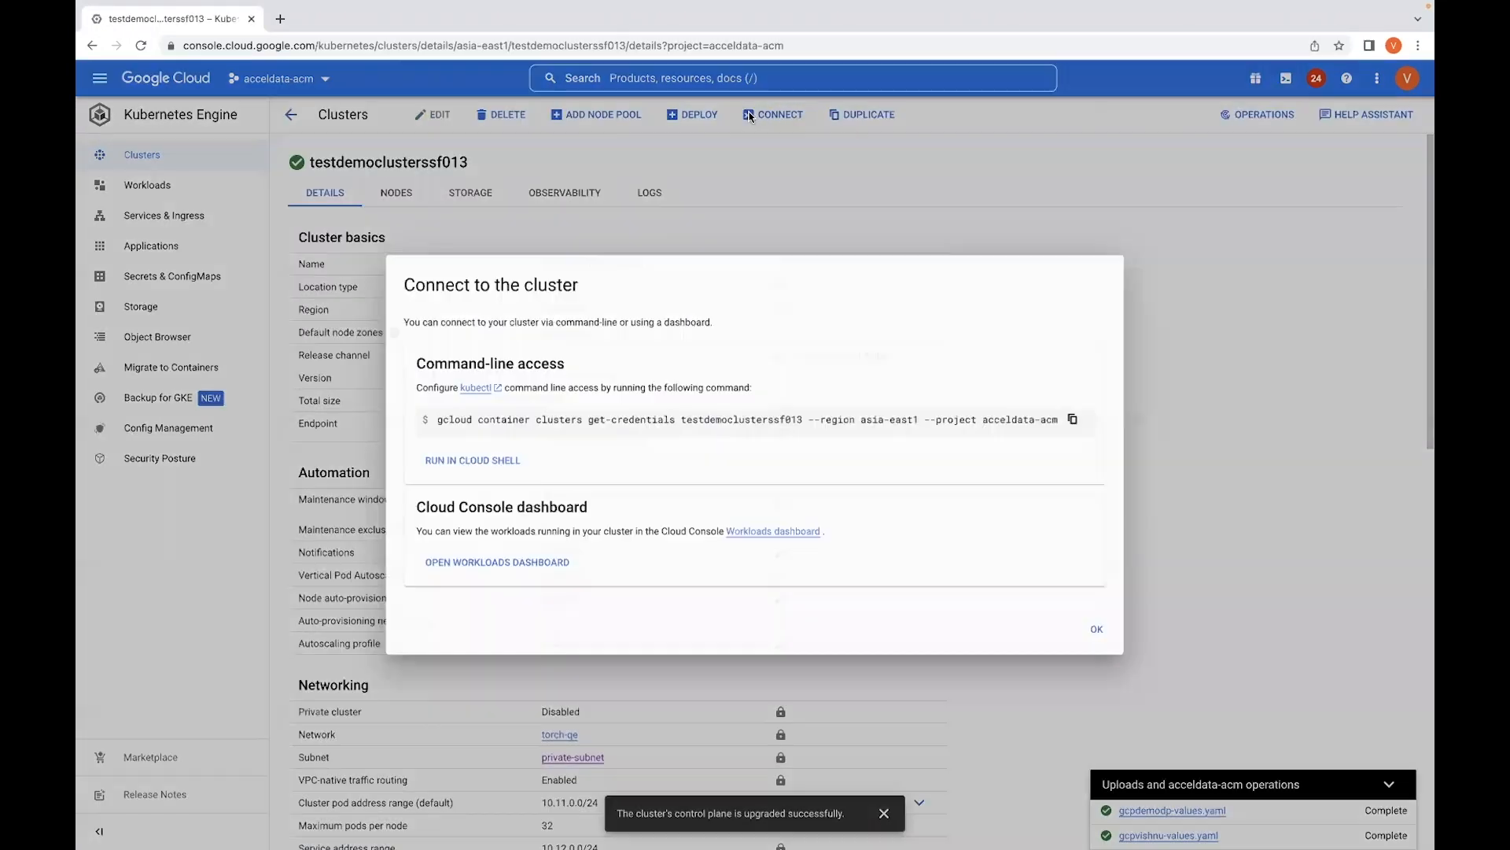
left_click(1078, 420)
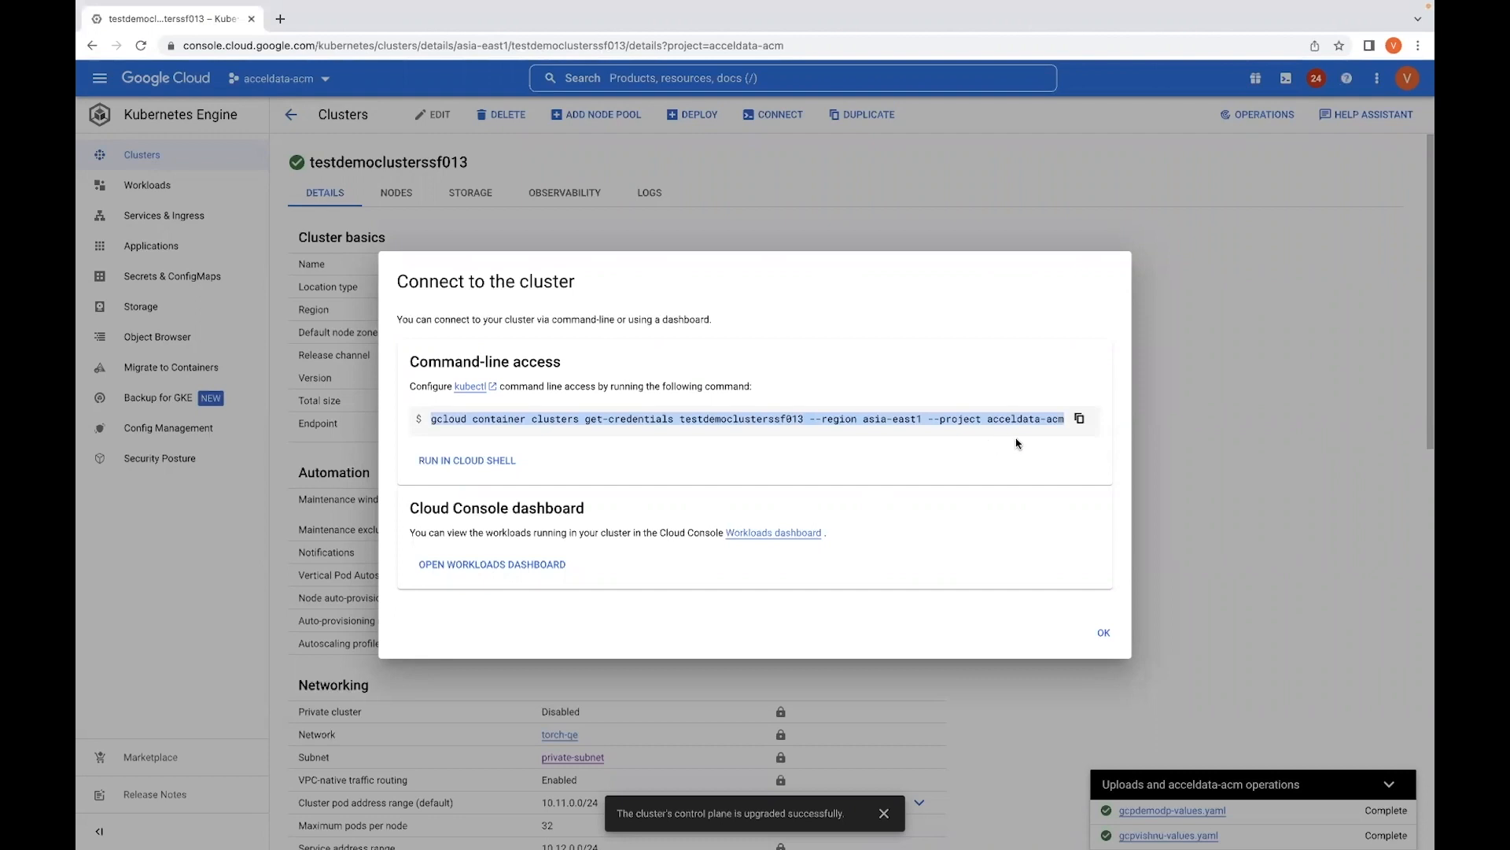
key("super+Tab")
key("super+v")
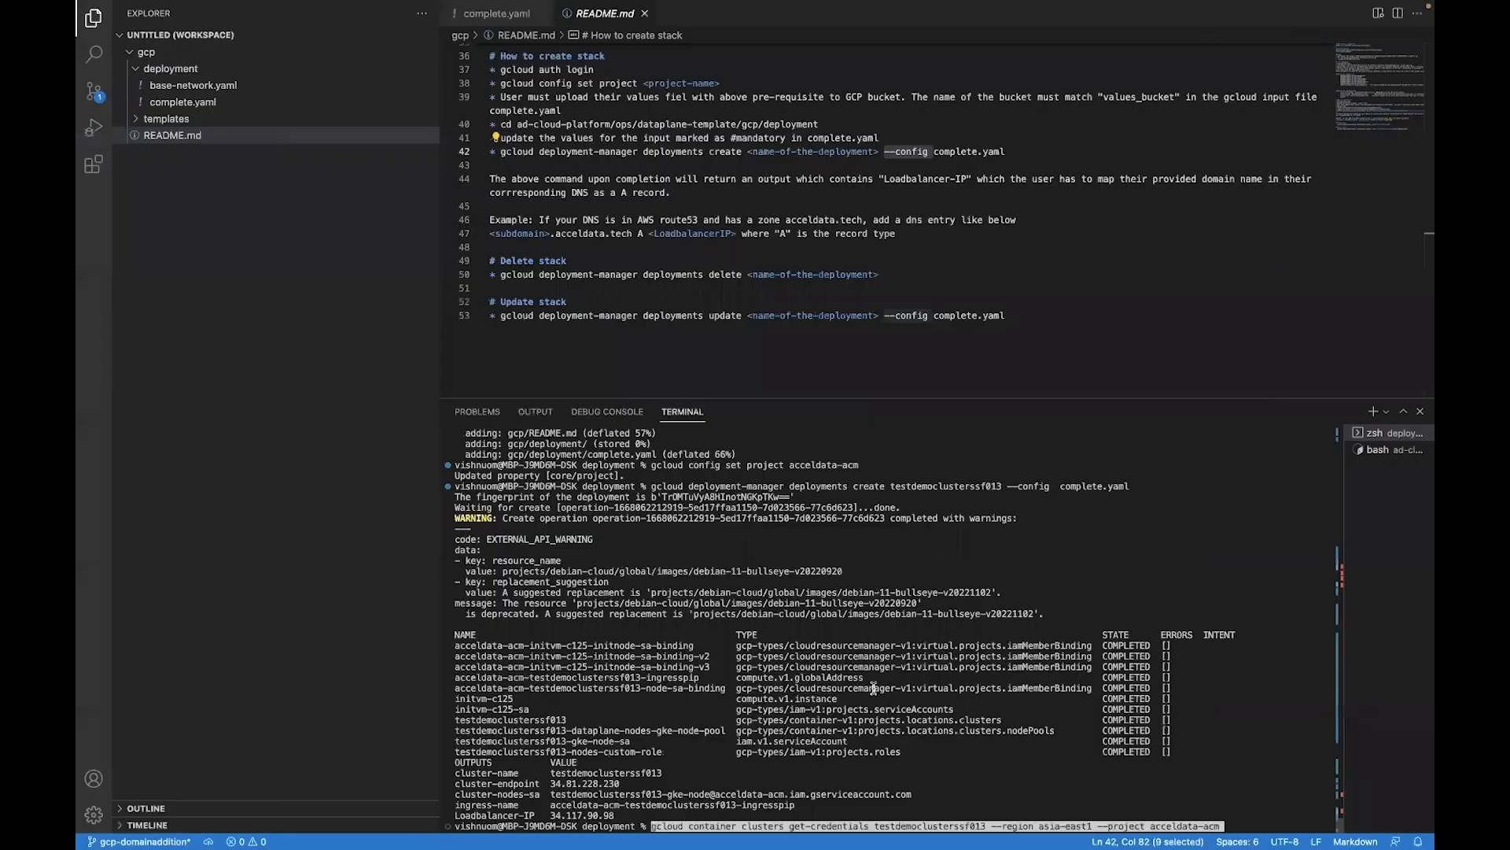
key("Return")
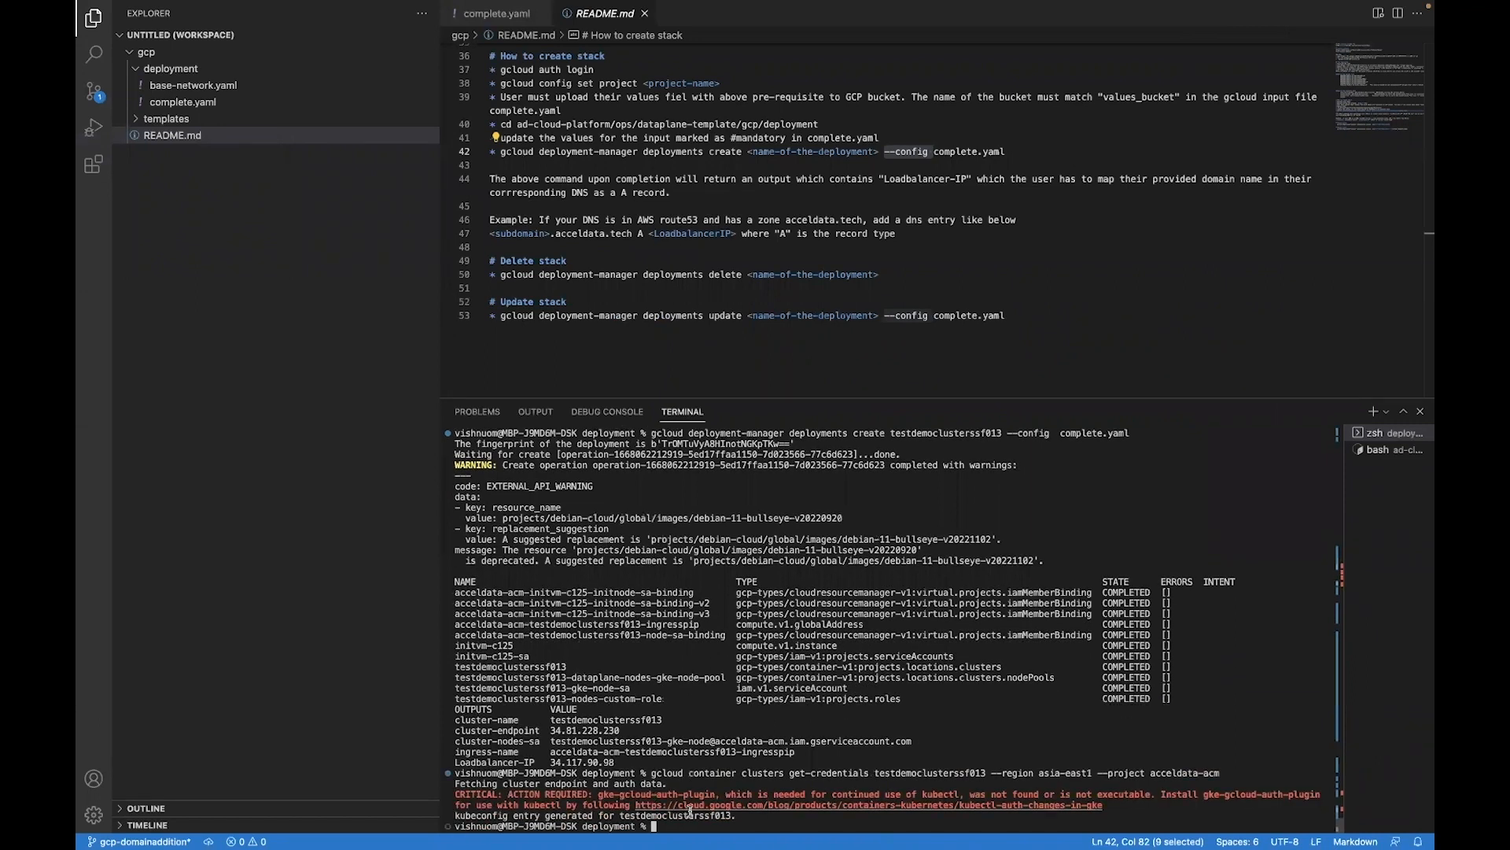
left_click_drag(740, 816, 457, 818)
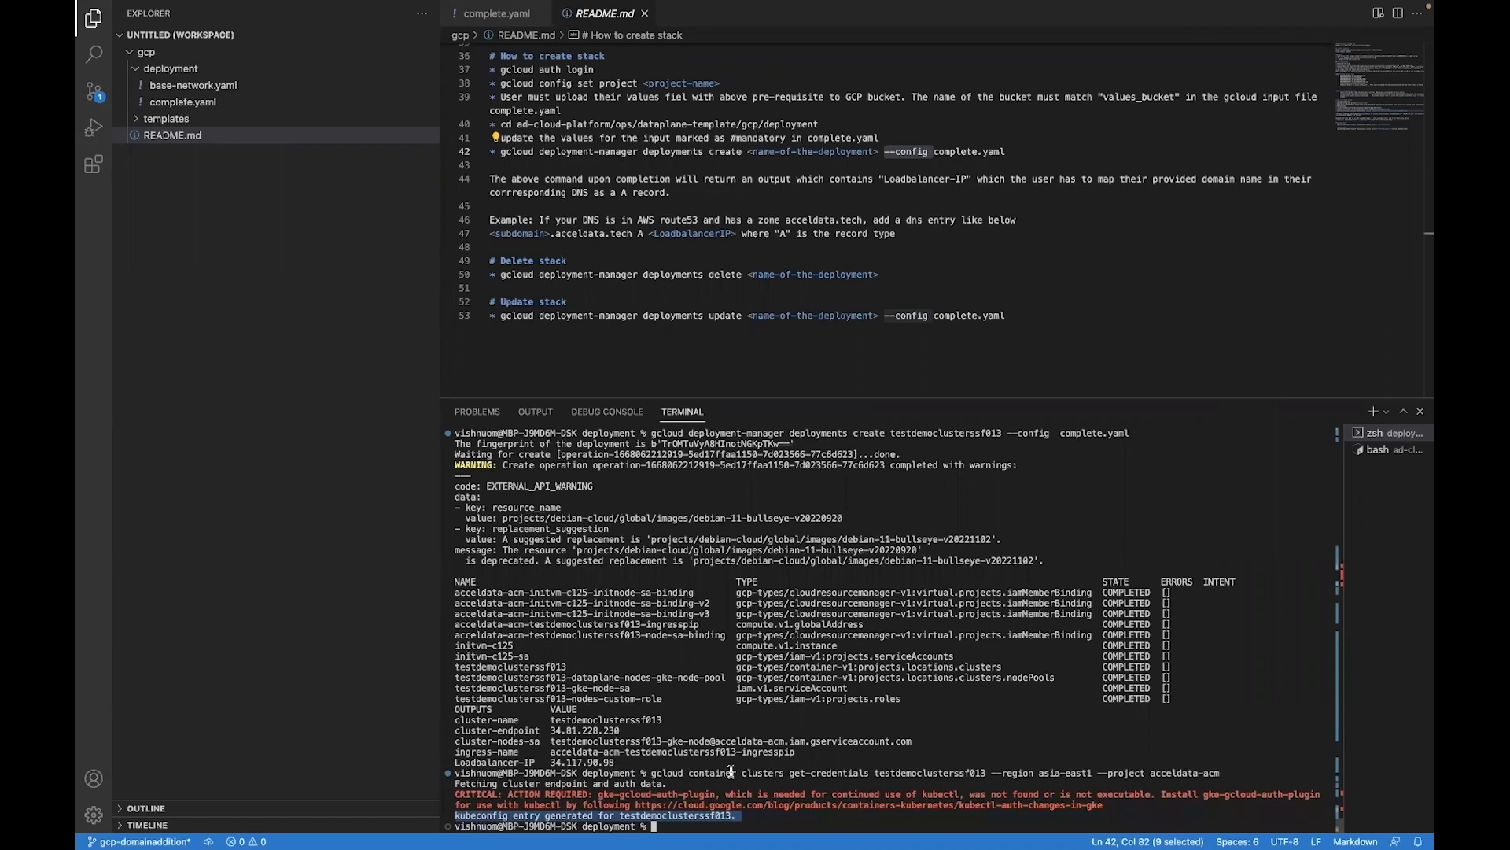
Step: Run kubectl get pod and examine the readiness and status of the cluster's pods
type("kube")
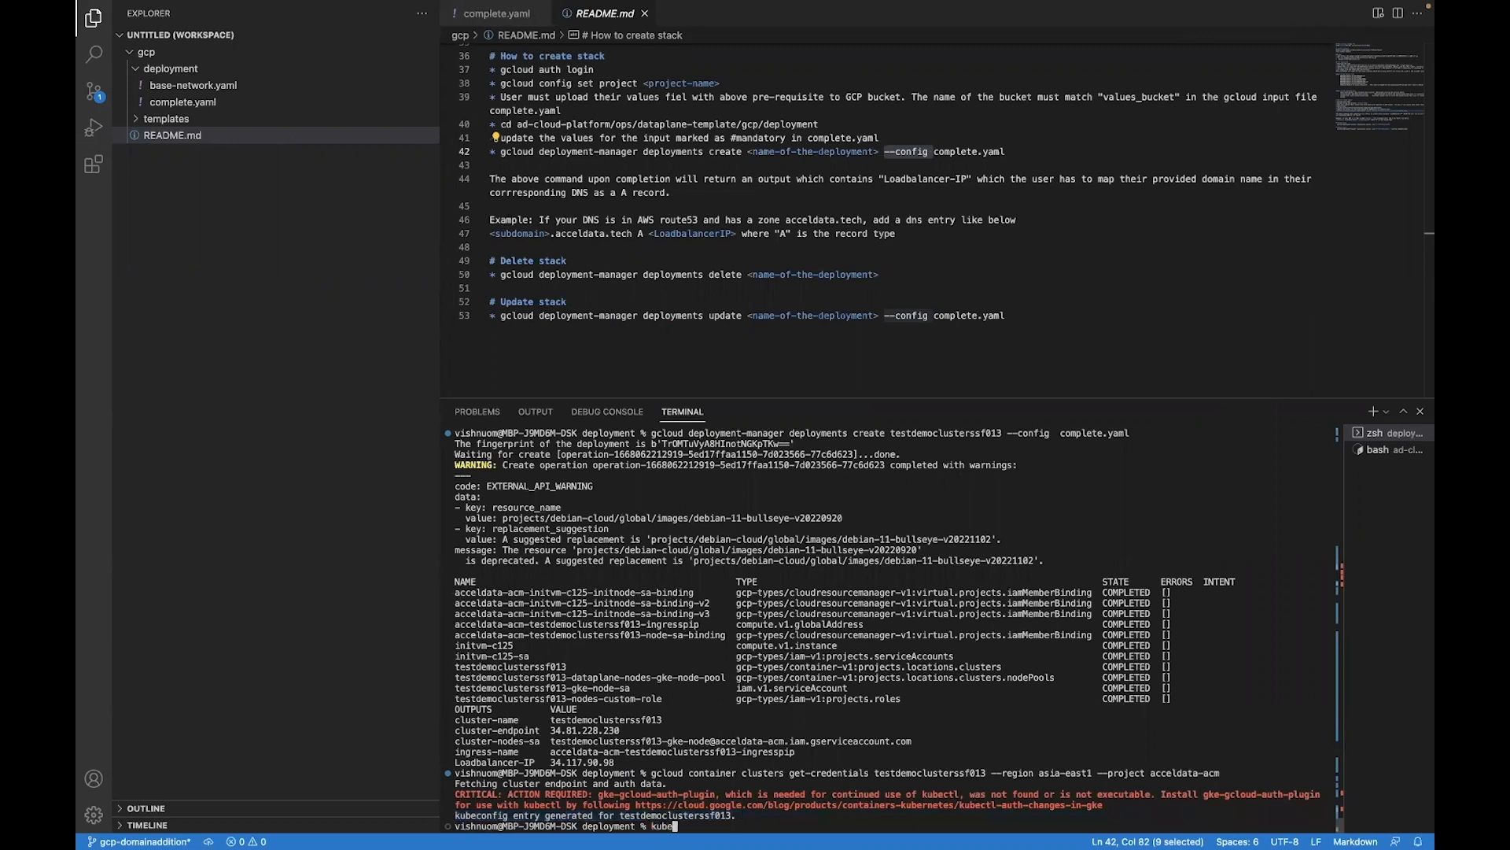
type("ctl get pod")
key("Return")
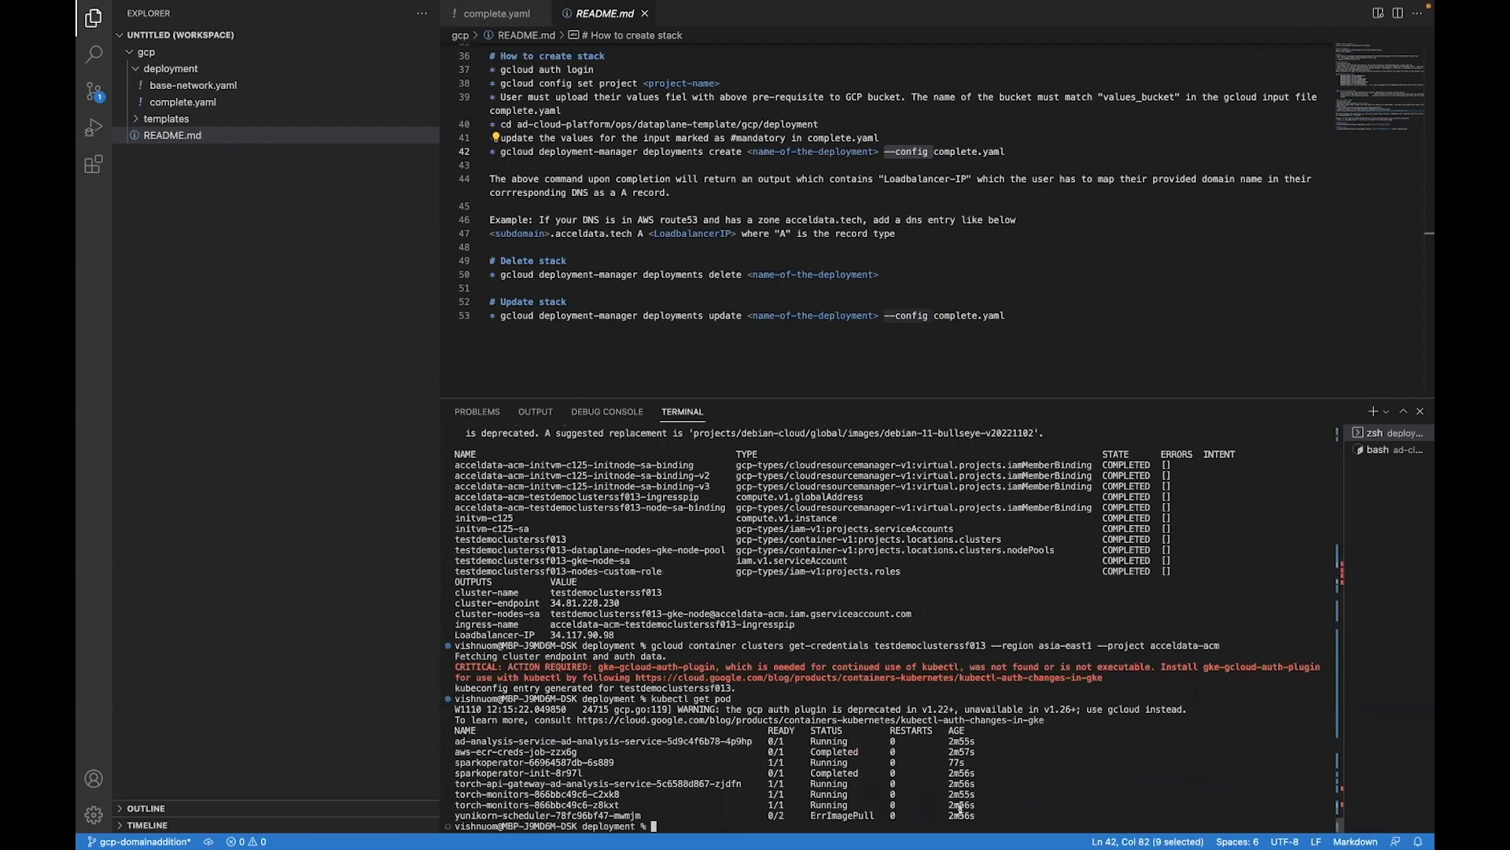
left_click_drag(982, 810, 562, 730)
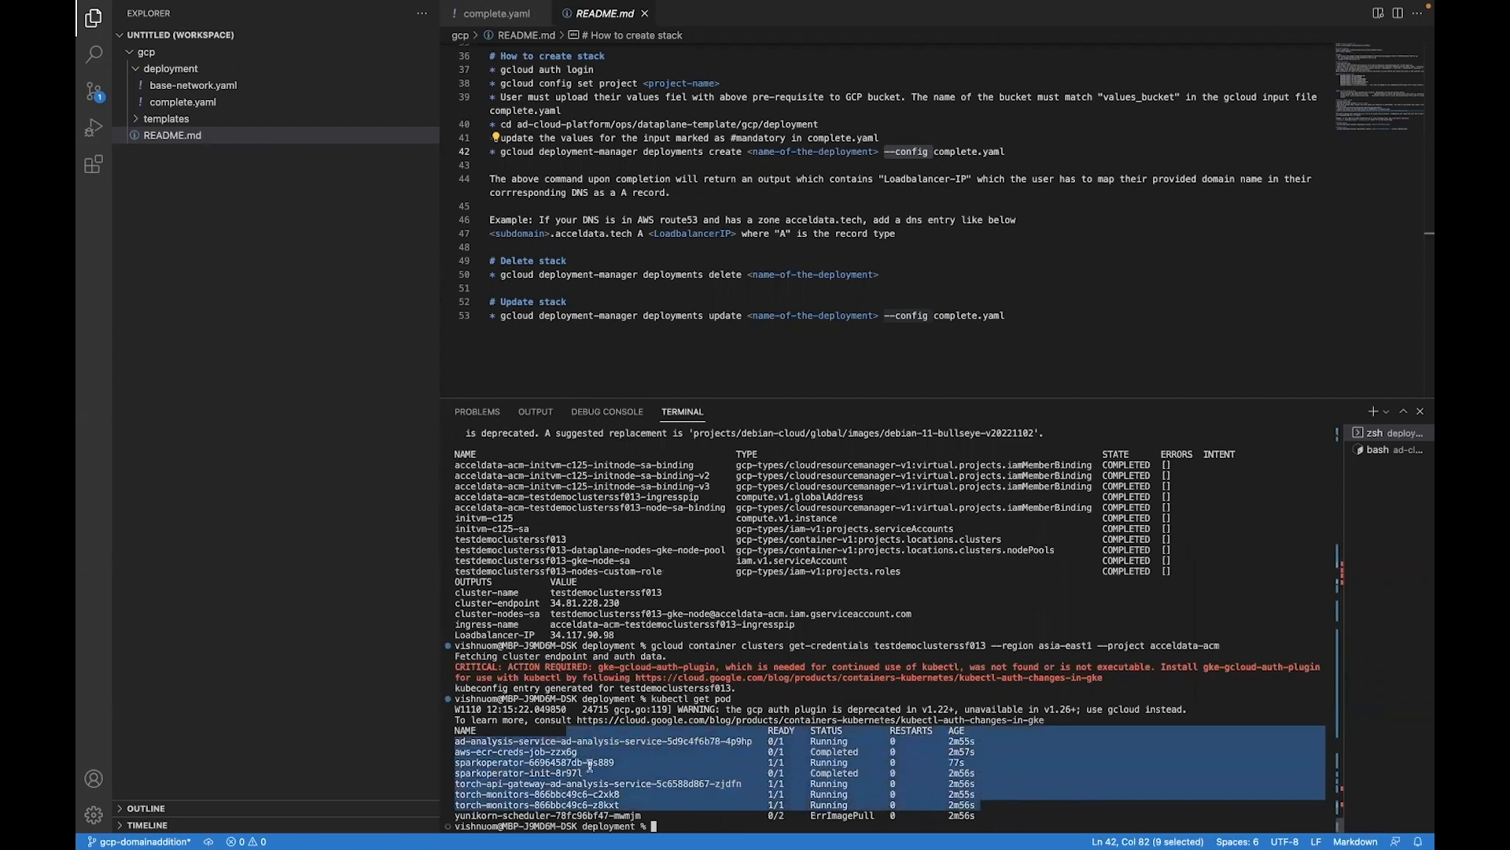
left_click(875, 807)
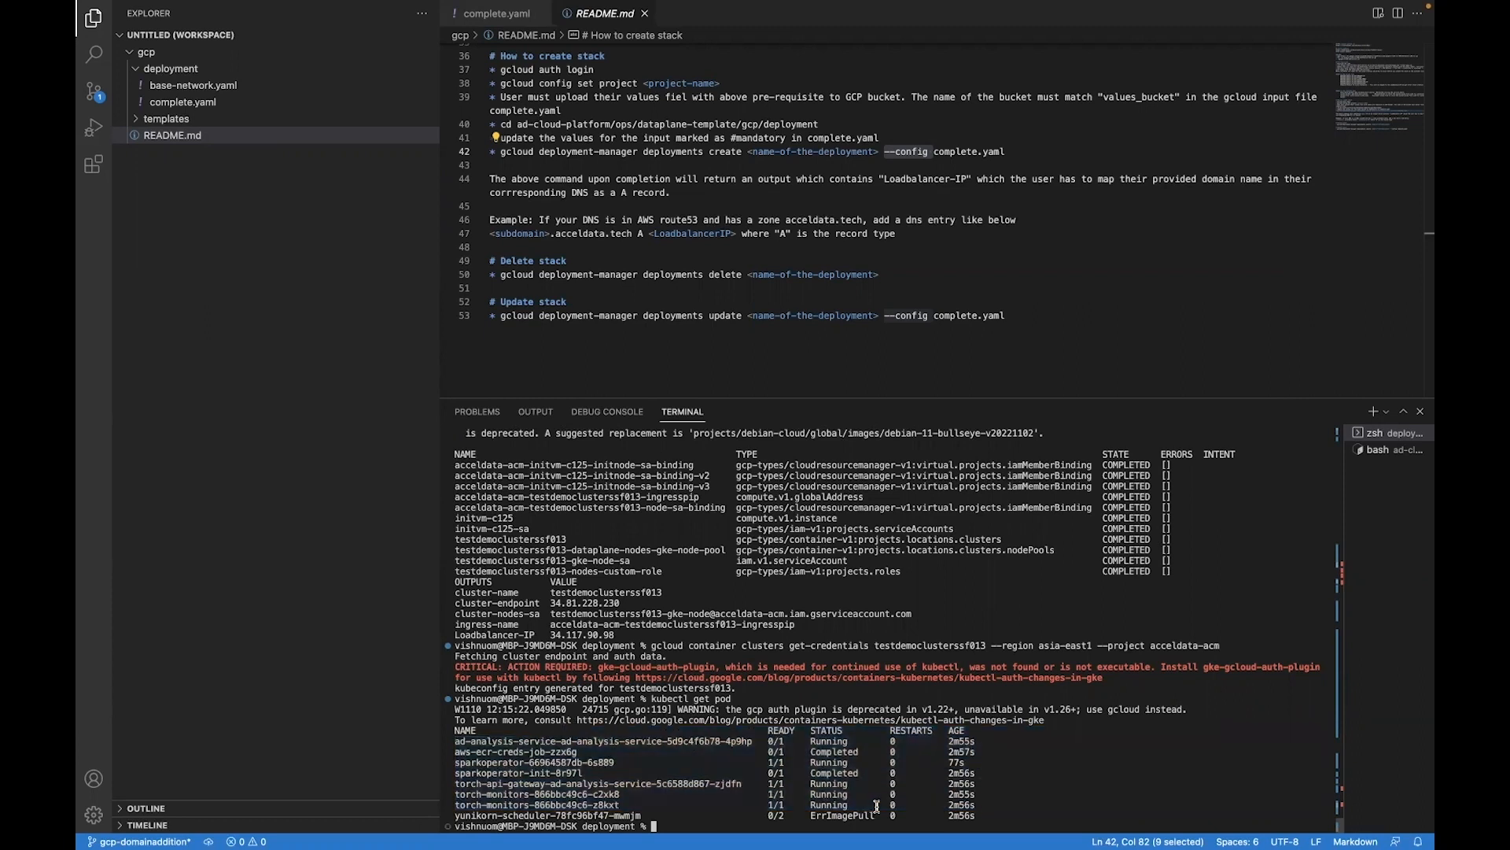
Step: Repeat the pod listing and recheck the status of every pod
key("Up")
key("Return")
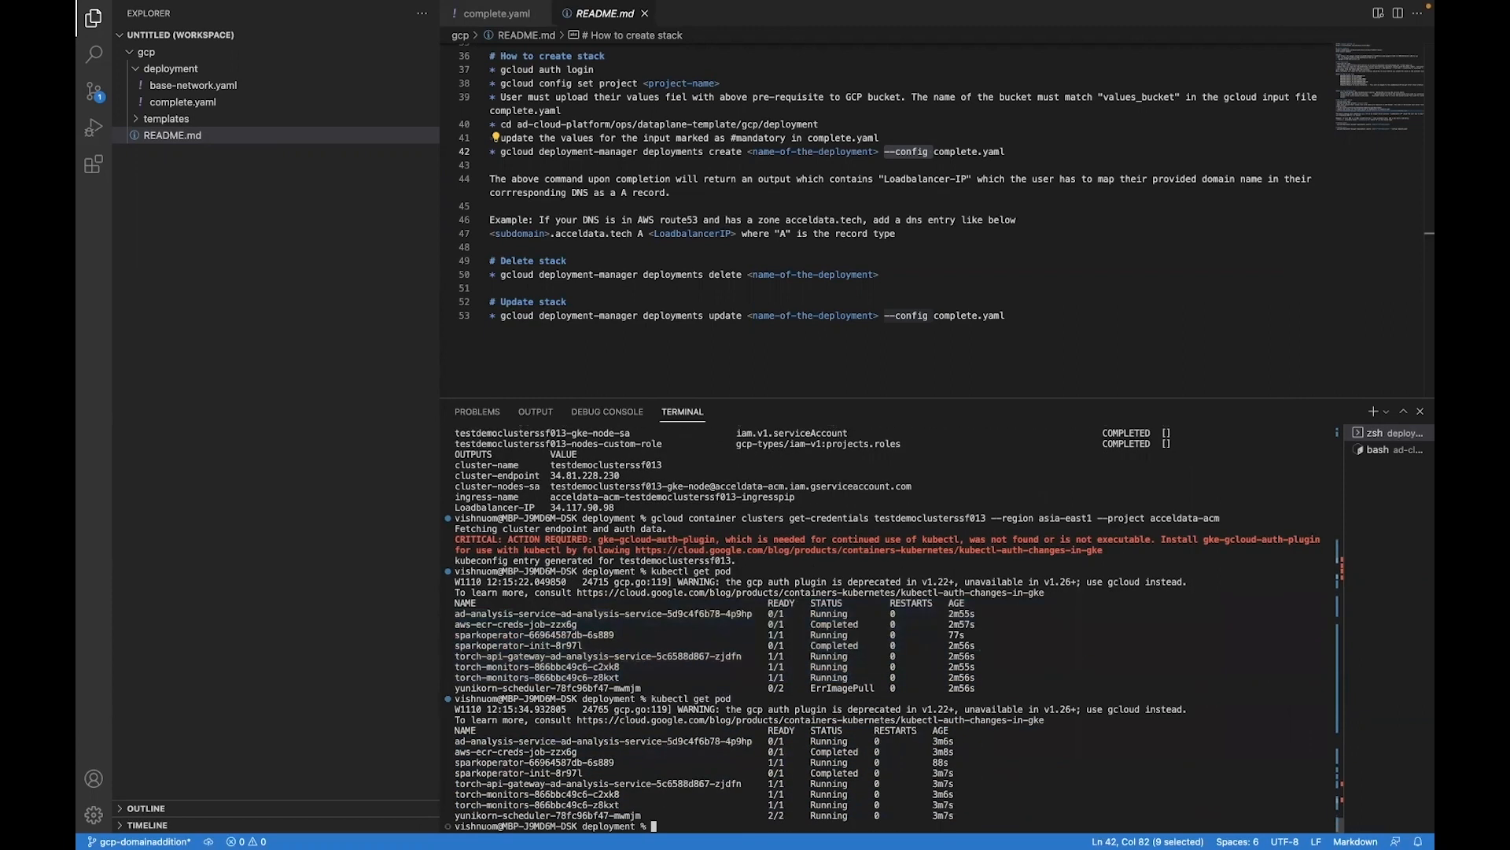
left_click_drag(961, 818, 457, 742)
left_click(688, 711)
Step: Run kubectl get managedcertificate and check the ingress certificate's status
type("kubectl get managedcertificate")
key("Return")
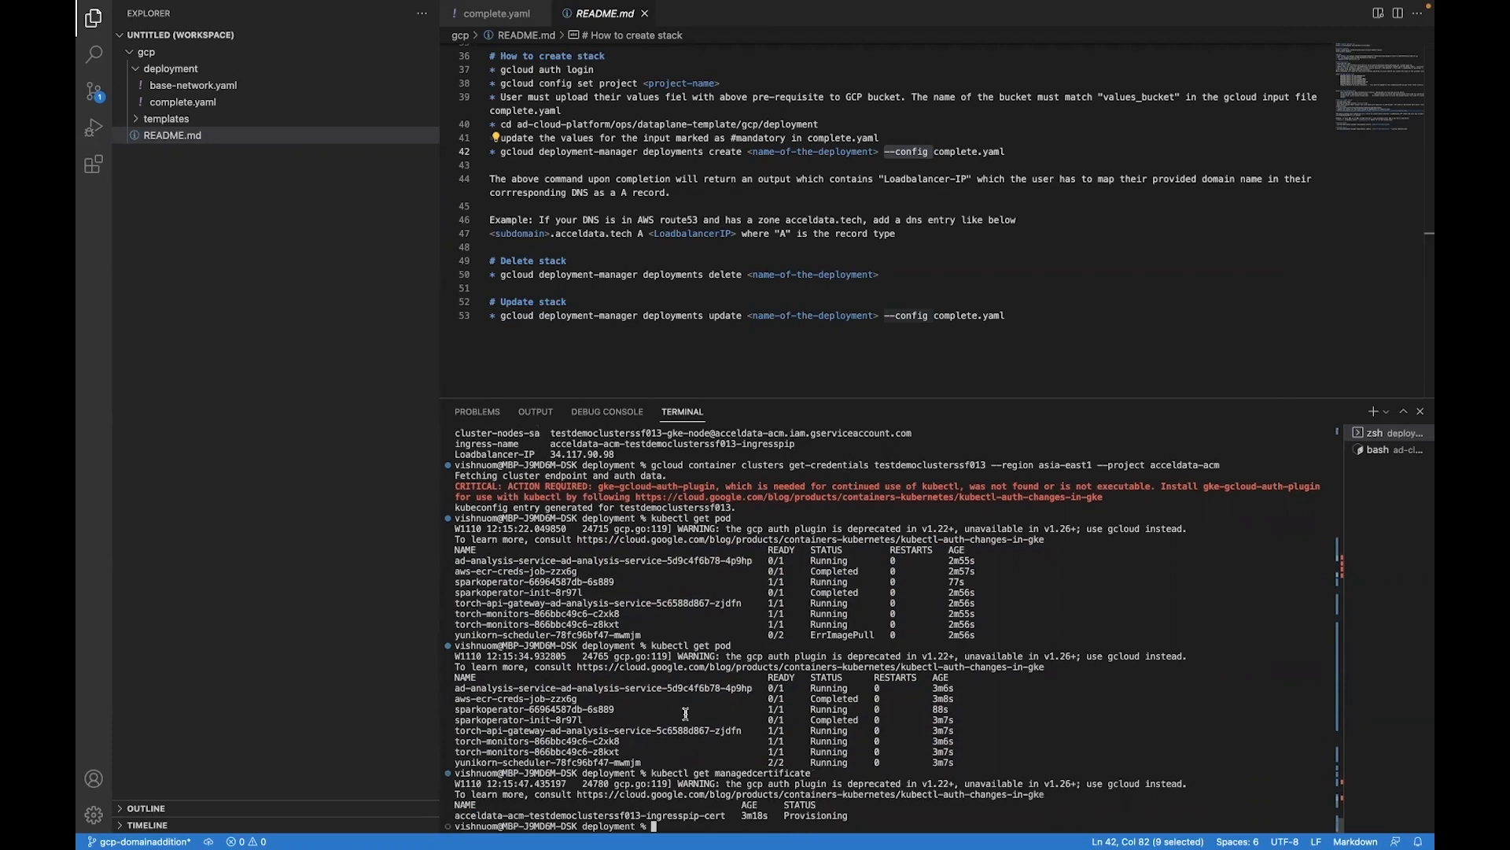
double_click(826, 815)
Step: Run kubectl get ingress and check the host and address of the ad-analysis-service ingress
type("kubectl get ingress")
key("Return")
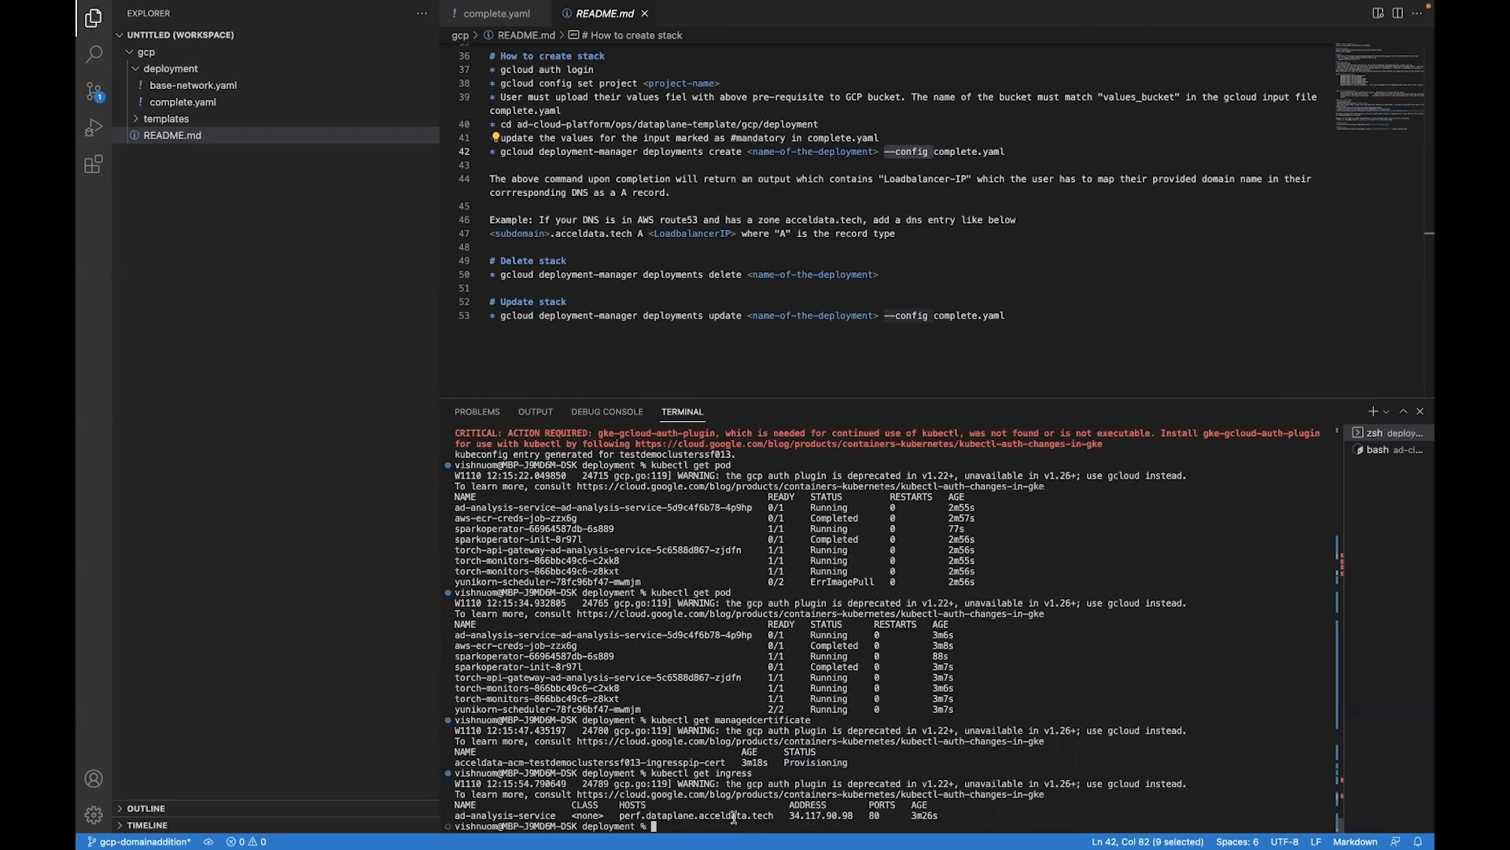
double_click(733, 817)
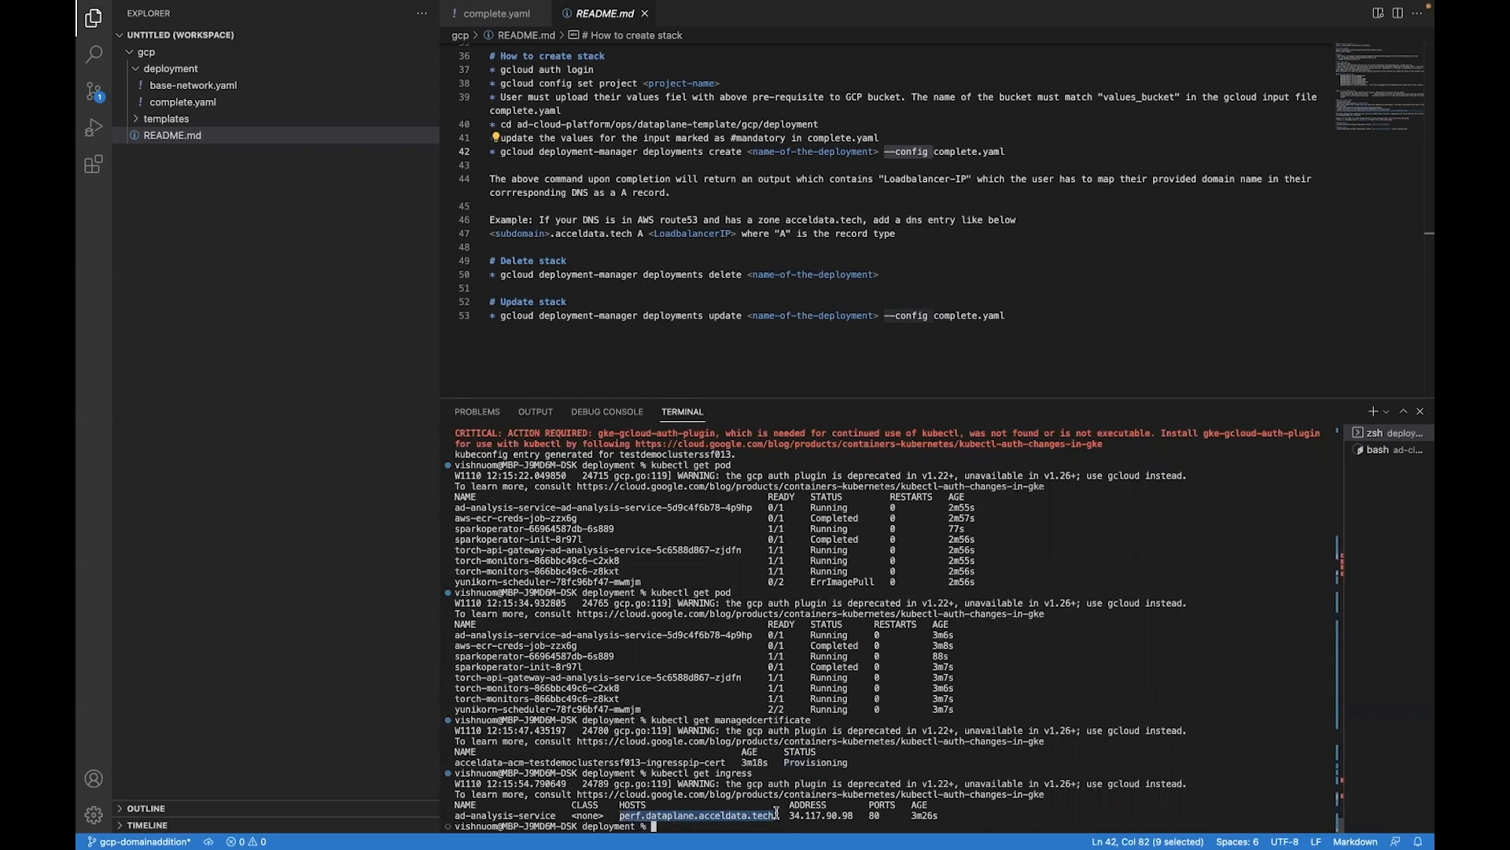
left_click_drag(778, 815, 619, 816)
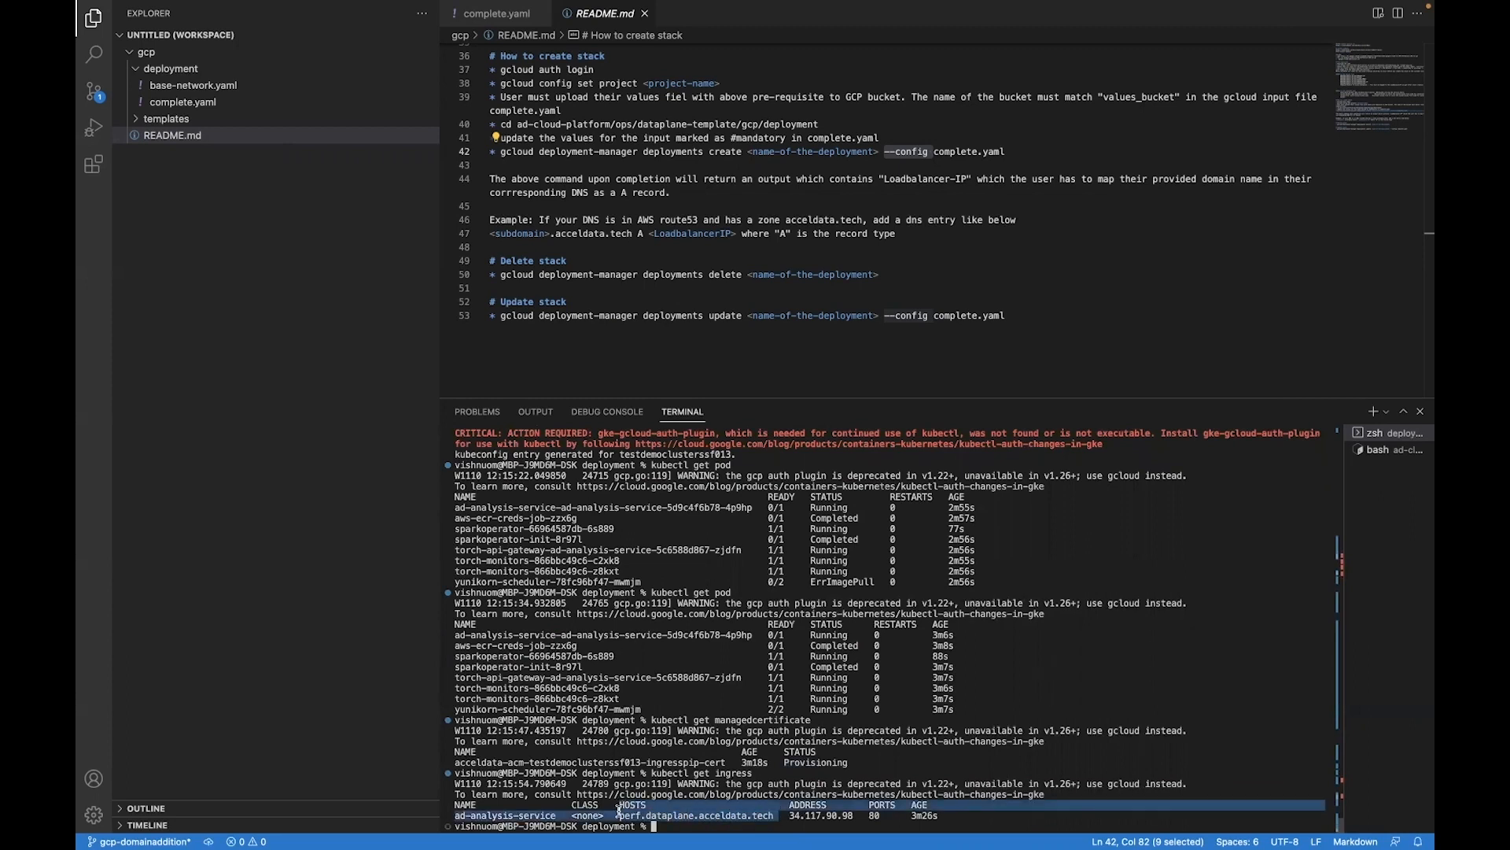
Step: Switch to the Acceldata Data Planes page in Chrome and check the status of gcpdemodp
key("super+Tab")
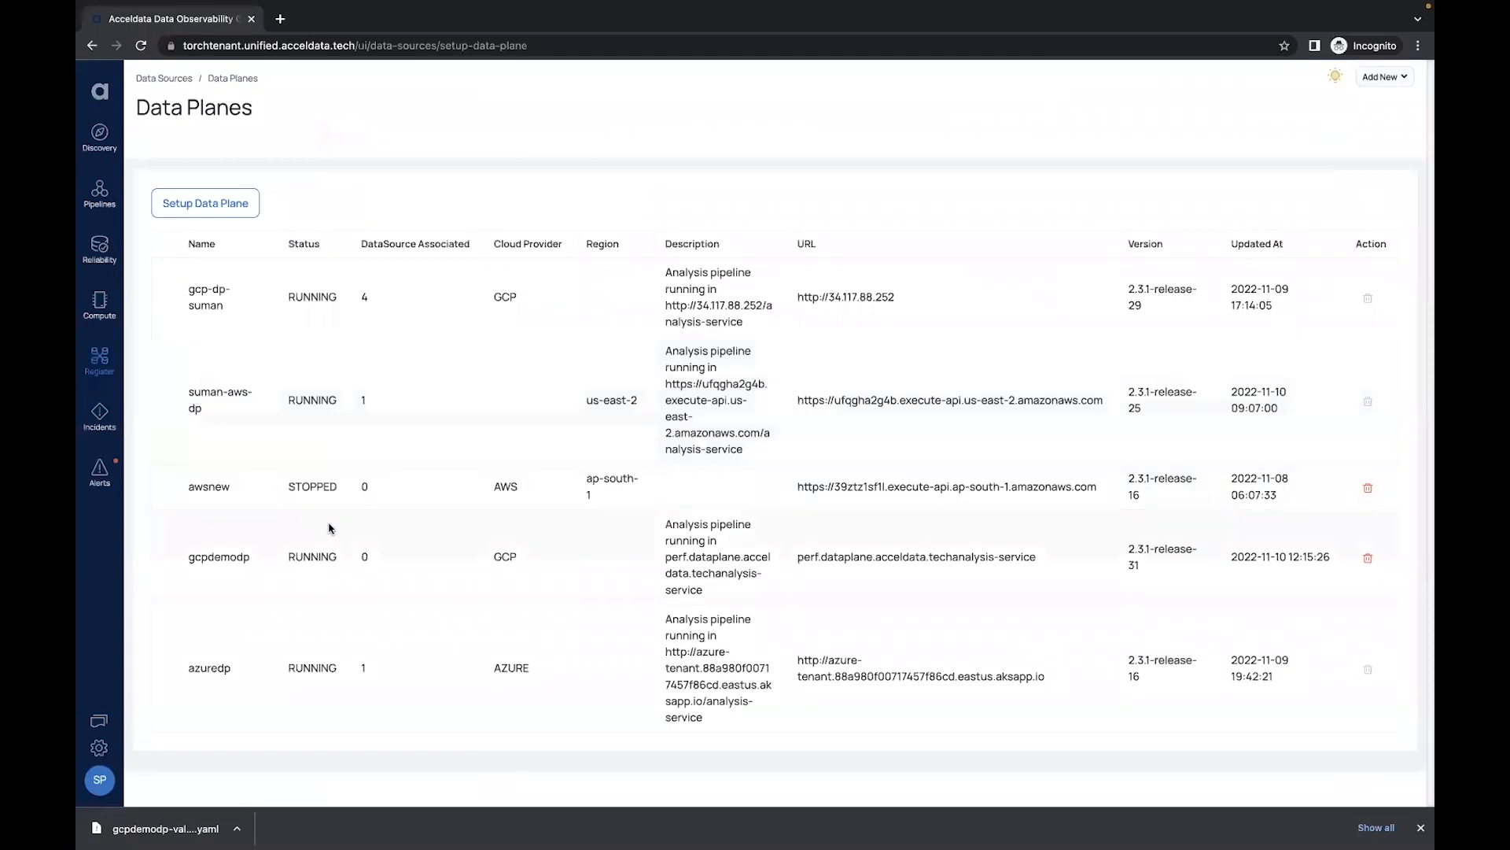
double_click(291, 558)
left_click(292, 573)
left_click_drag(288, 561, 344, 557)
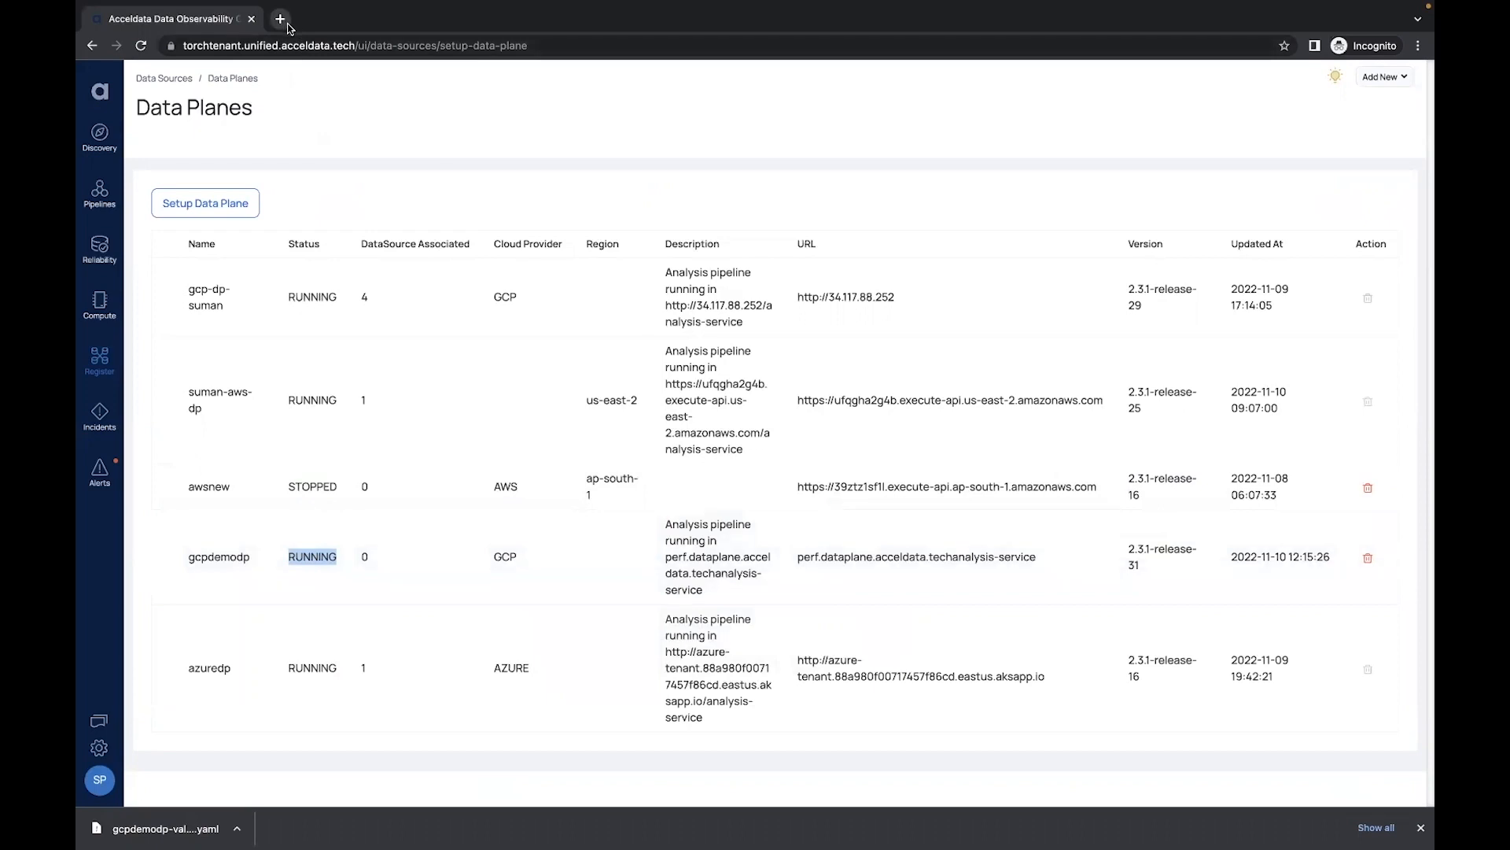
Step: Start adding a new data source from the Data Sources page and choose Snowflake as its type
left_click(179, 79)
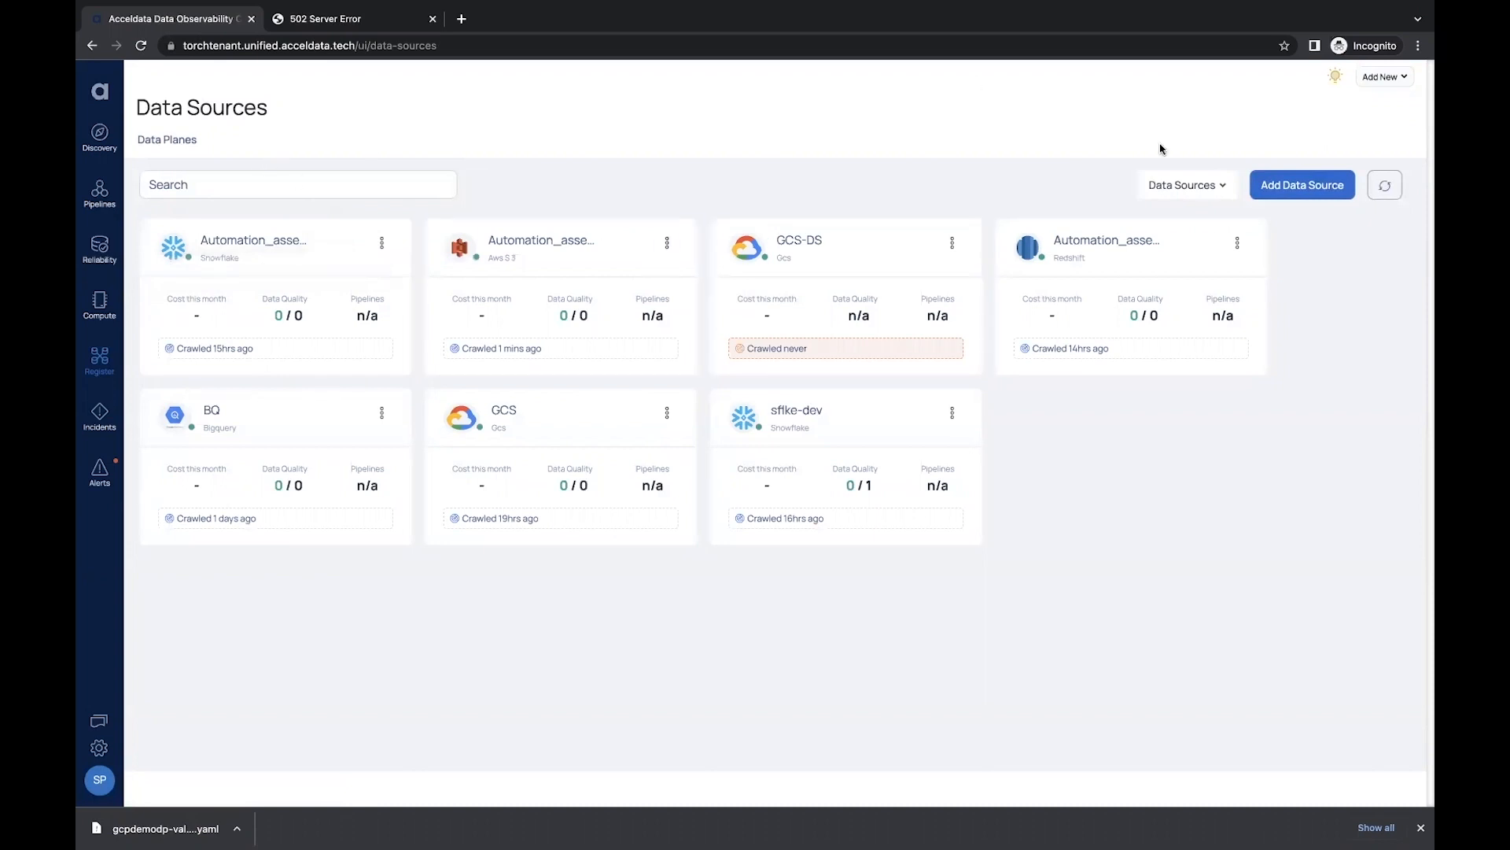
left_click(1265, 184)
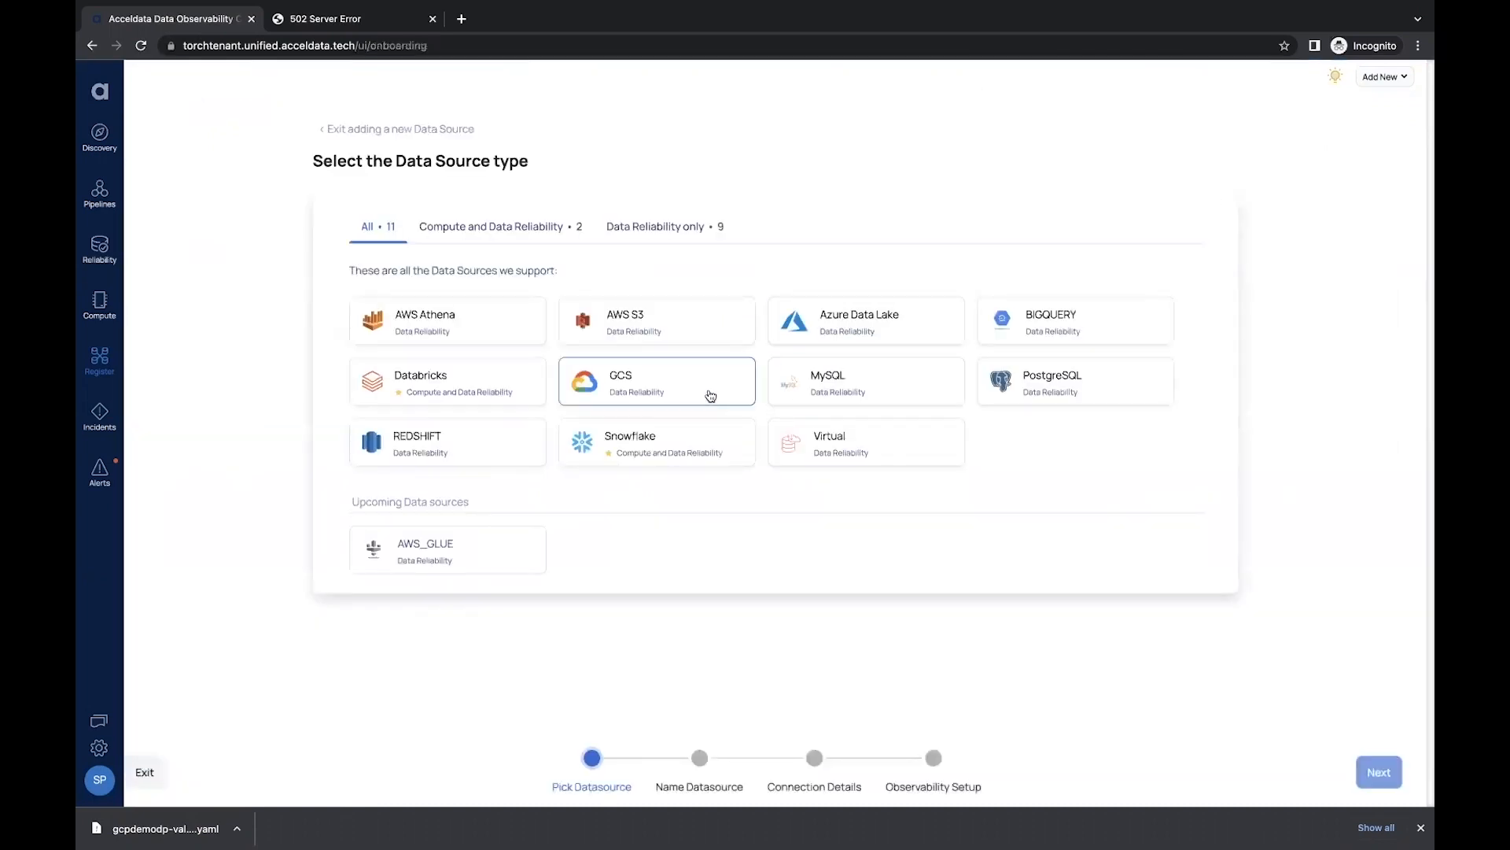
left_click(655, 451)
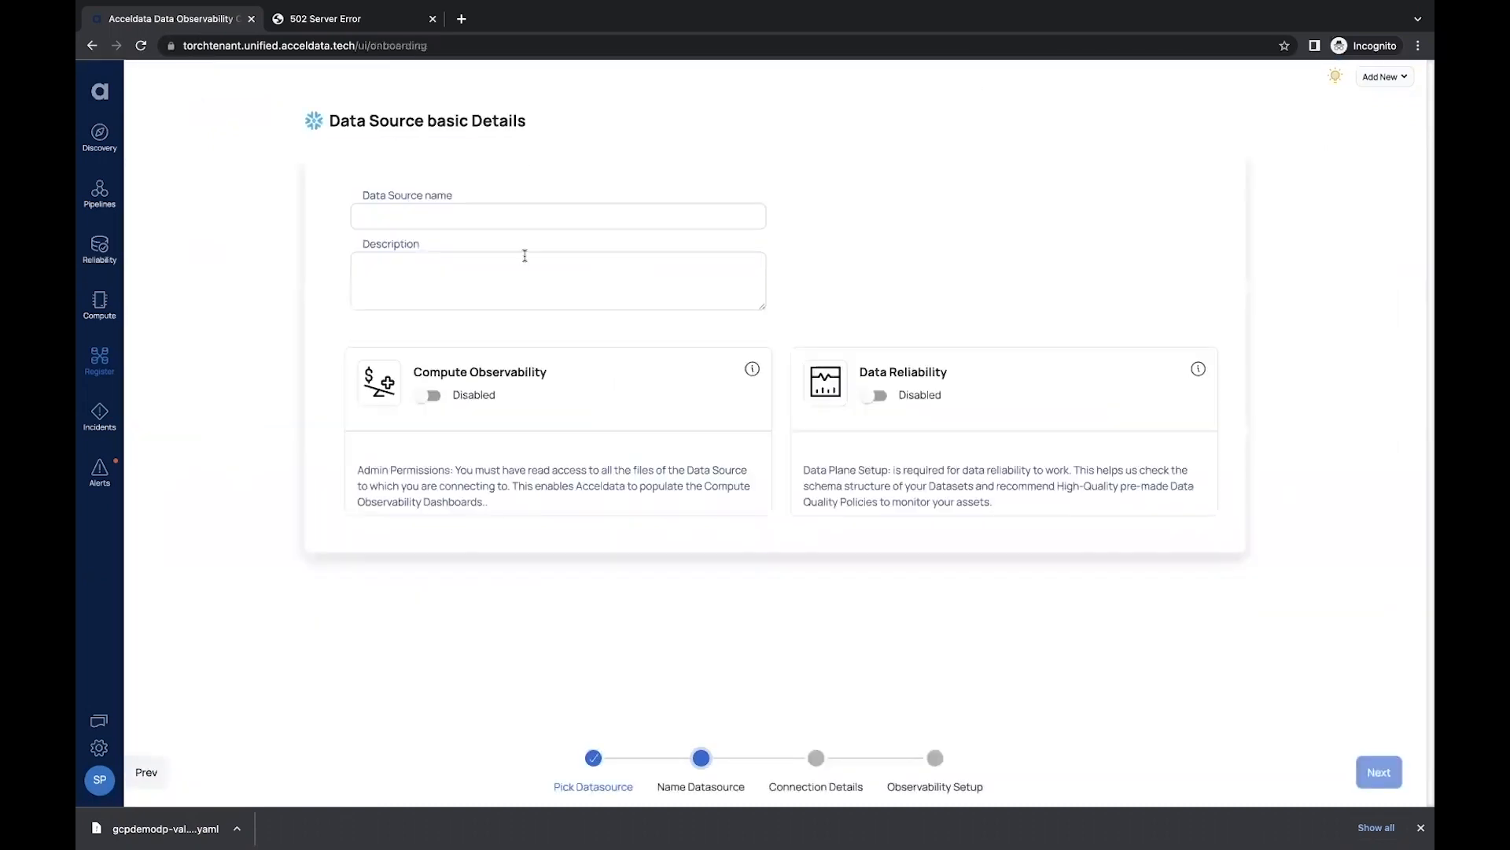
Step: Name the data source demosf, enable Compute Observability and Data Reliability with the gcpdemodp data plane, and continue to the connection details
type("demosf")
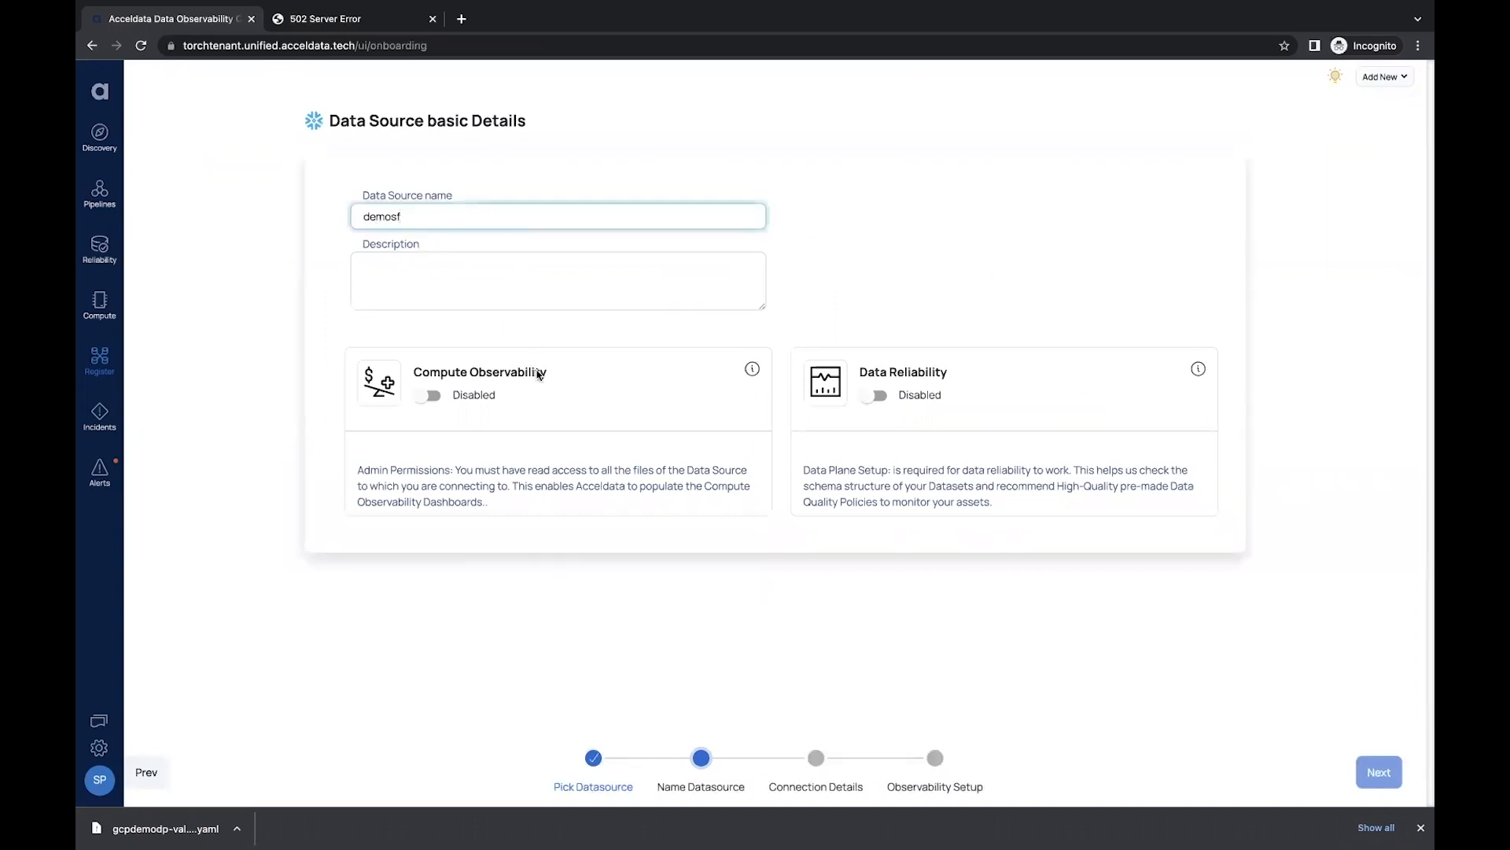
left_click(427, 394)
left_click(877, 396)
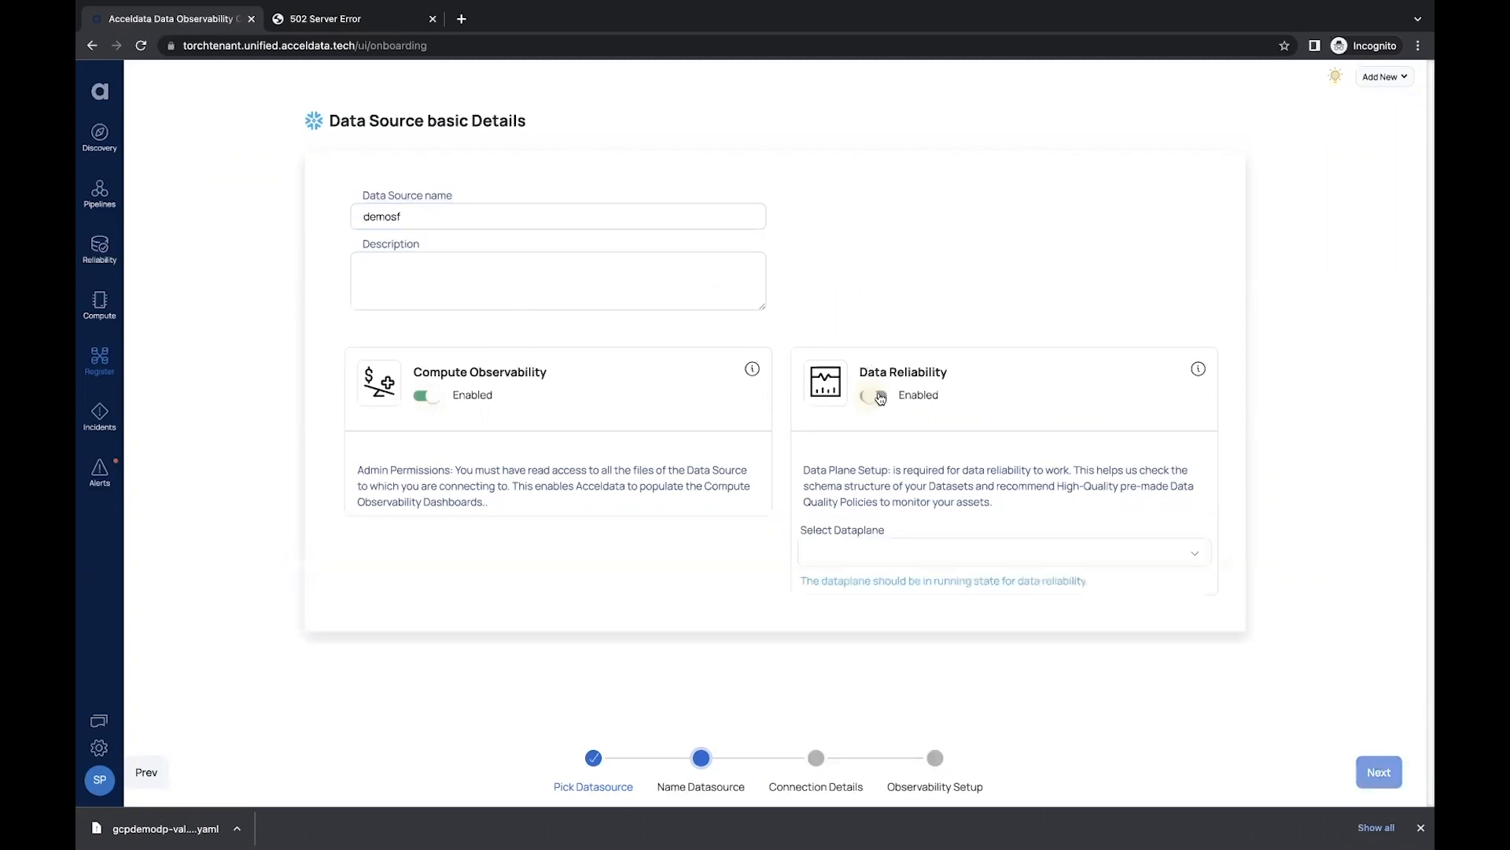
left_click(1192, 562)
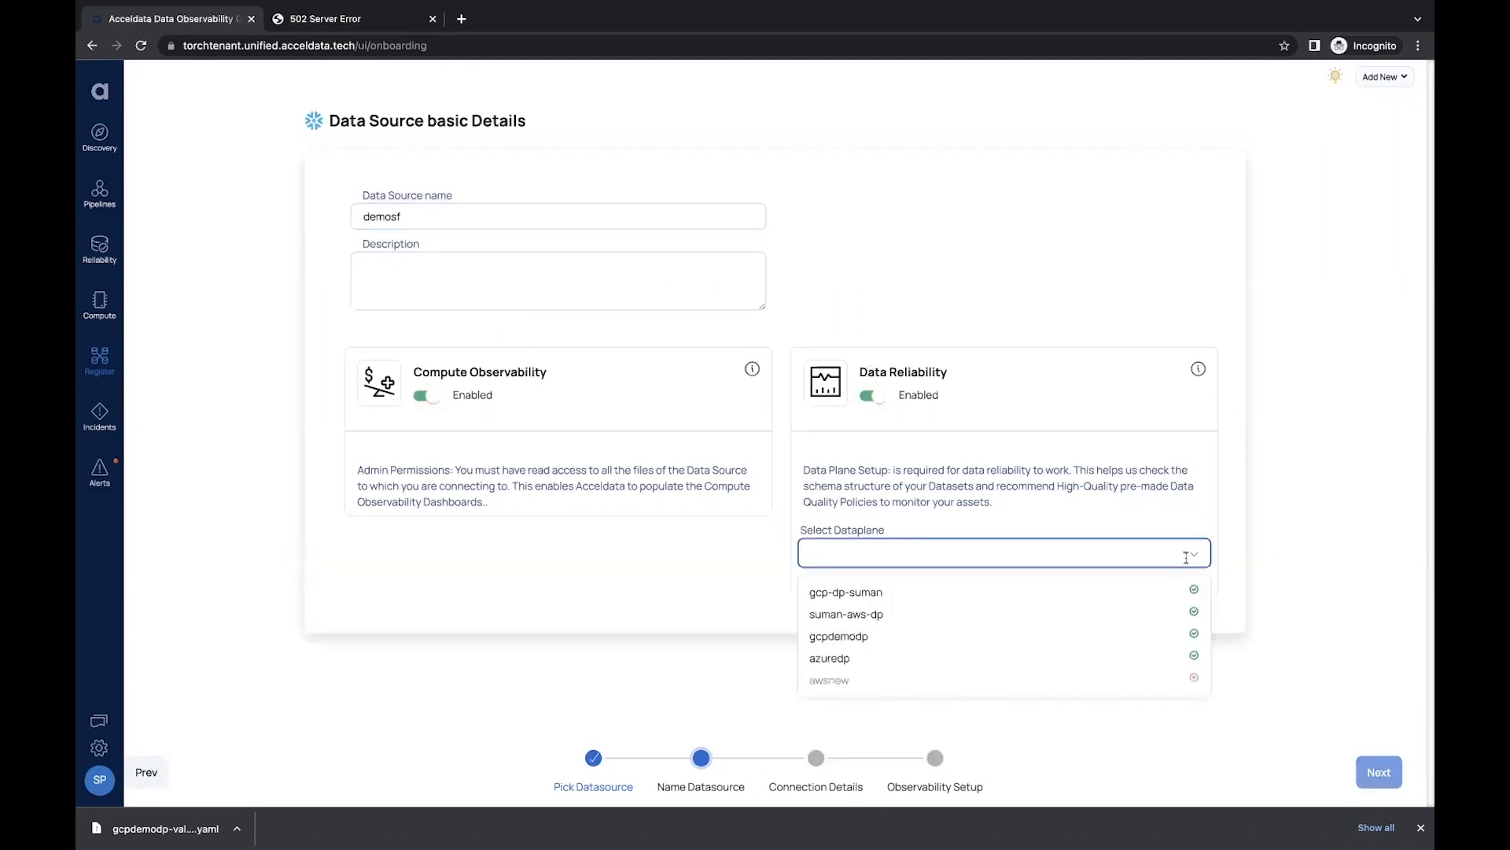
left_click(885, 636)
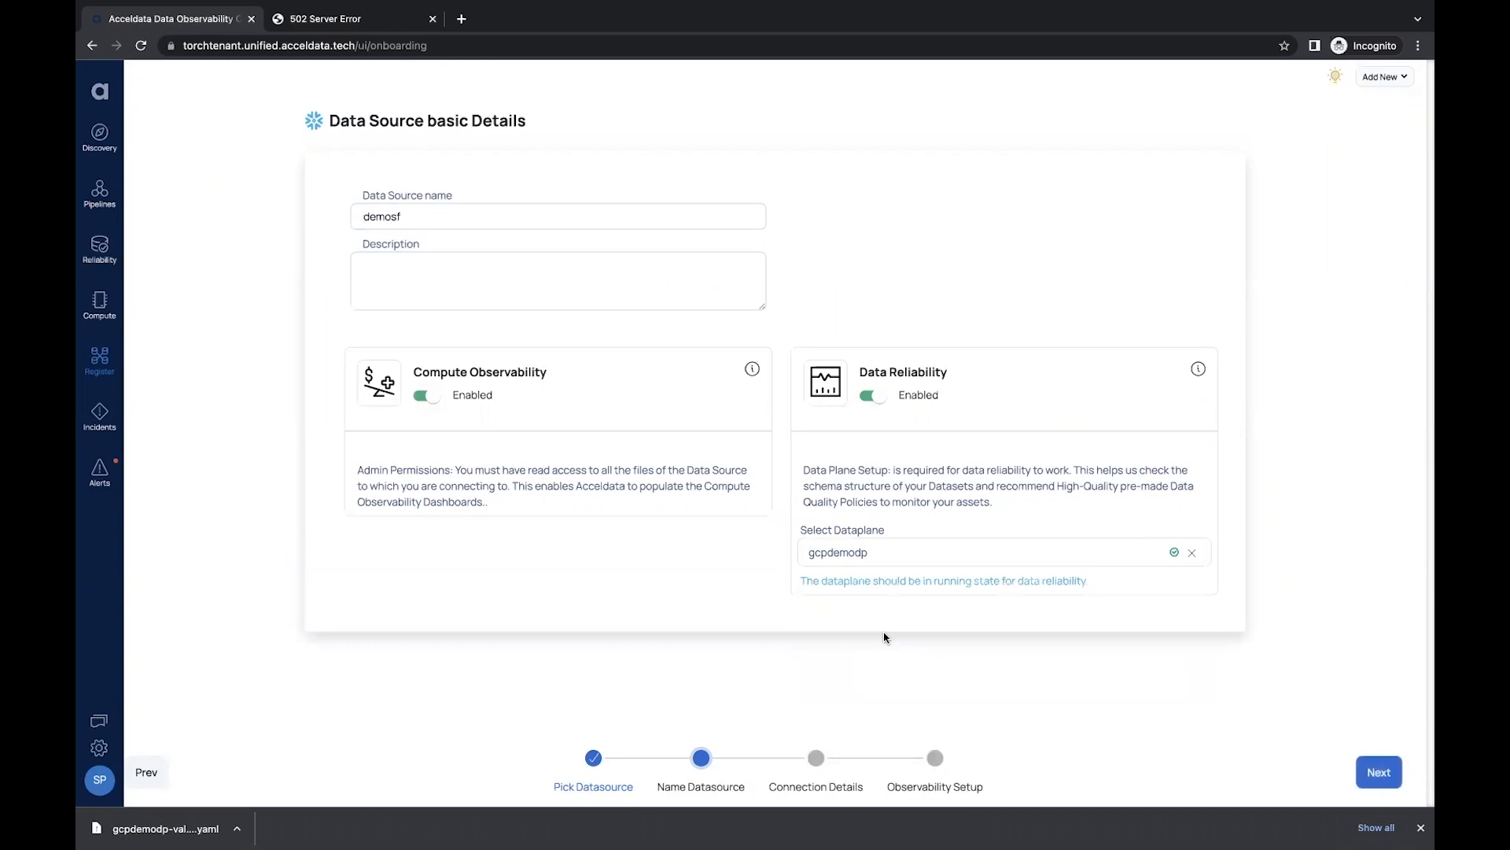
left_click(1381, 775)
Step: Enter the Snowflake URL, username and password with role ACCOUNTADMIN, test the connection and continue to the observability setup
left_click(594, 272)
type("kf71436.us-east-1.snowflakecomputing.com")
left_click(443, 322)
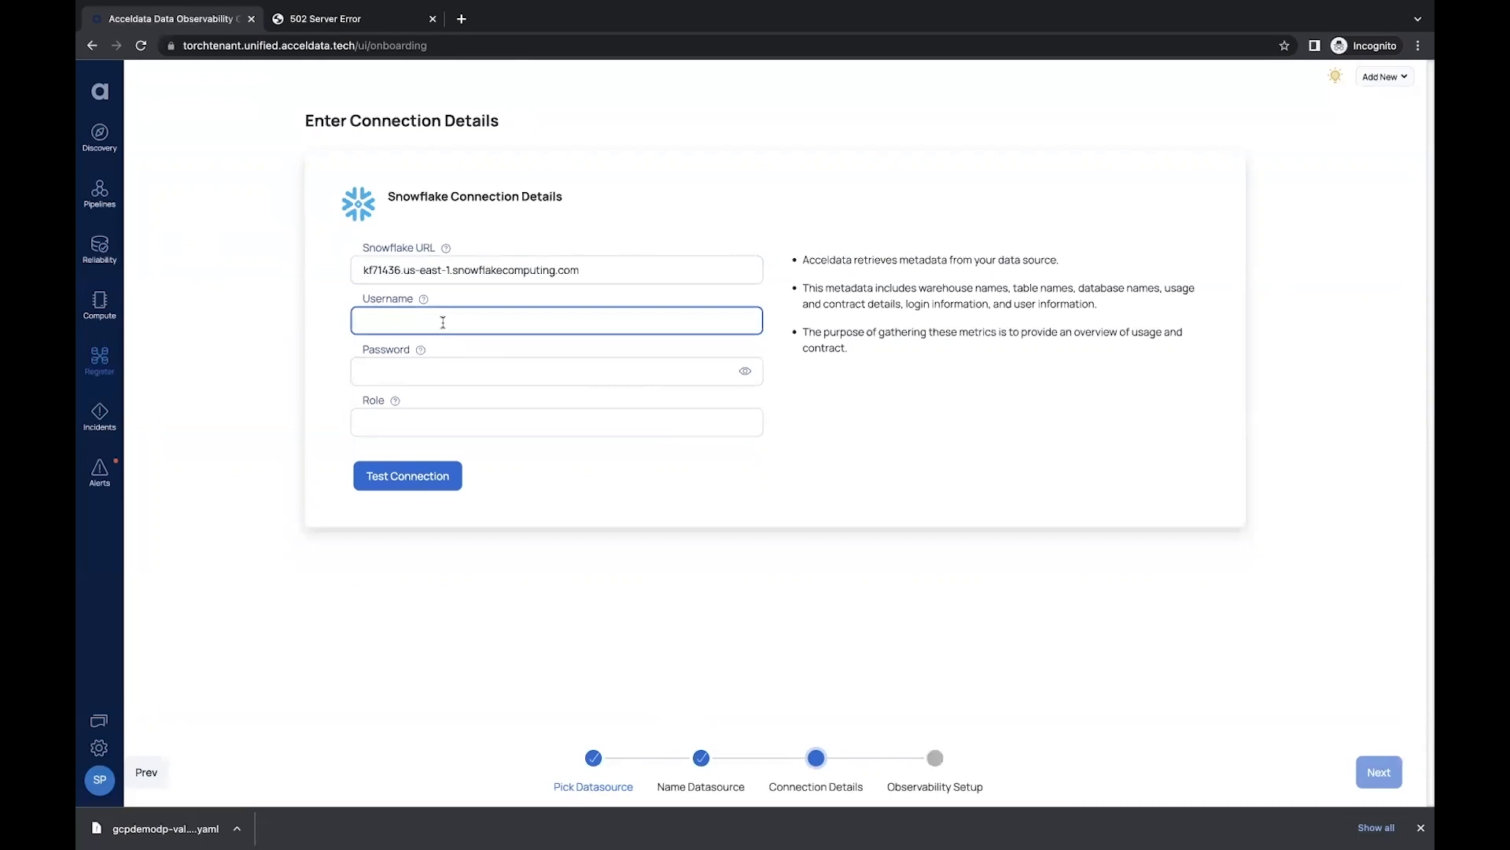
key("ctrl+v")
left_click(463, 381)
key("ctrl+v")
left_click(493, 425)
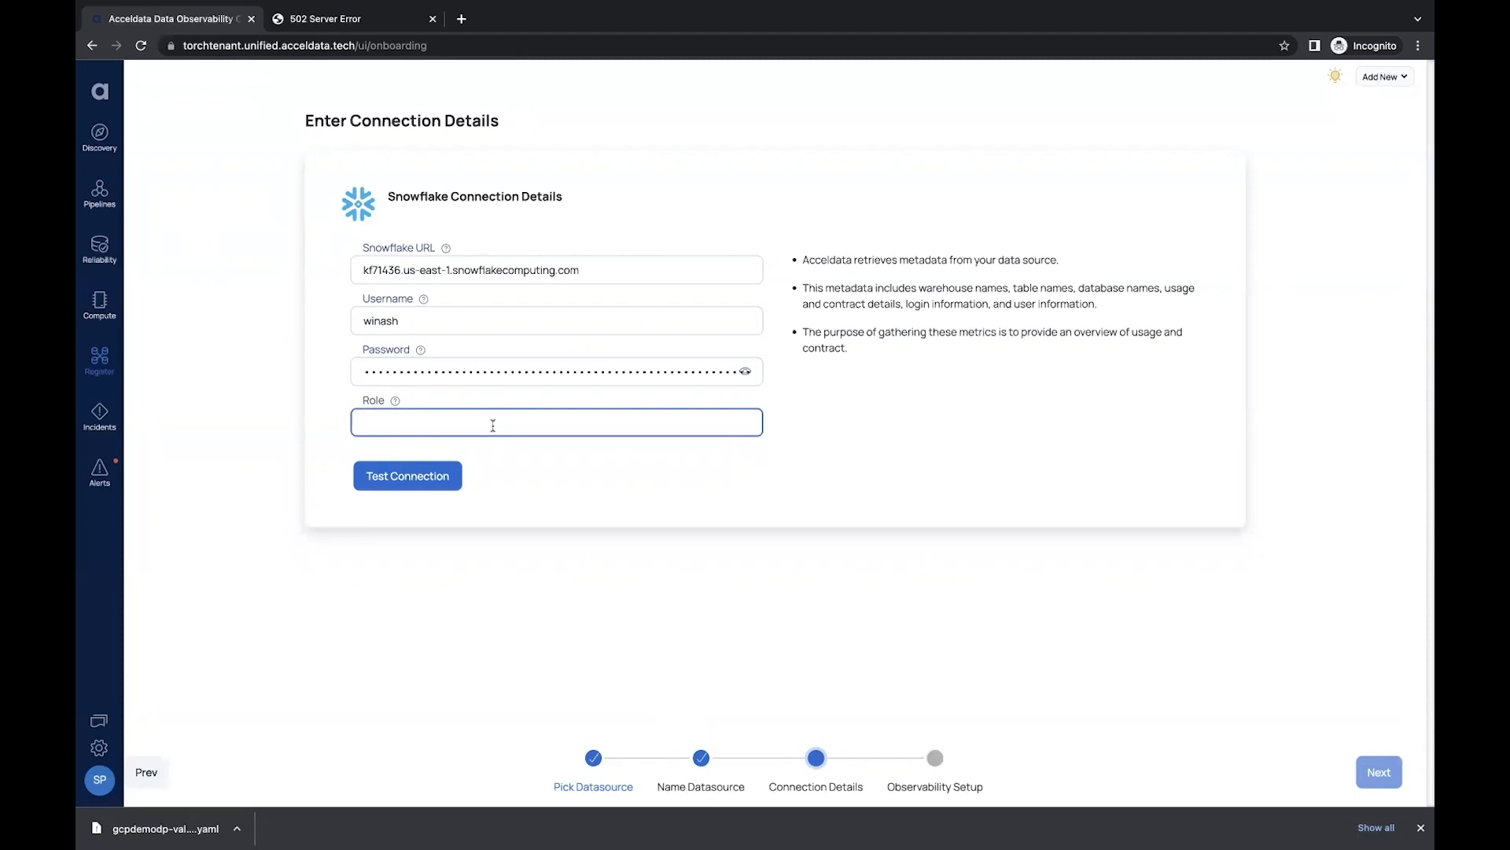
type("ACCOUNTADMIN")
left_click(441, 475)
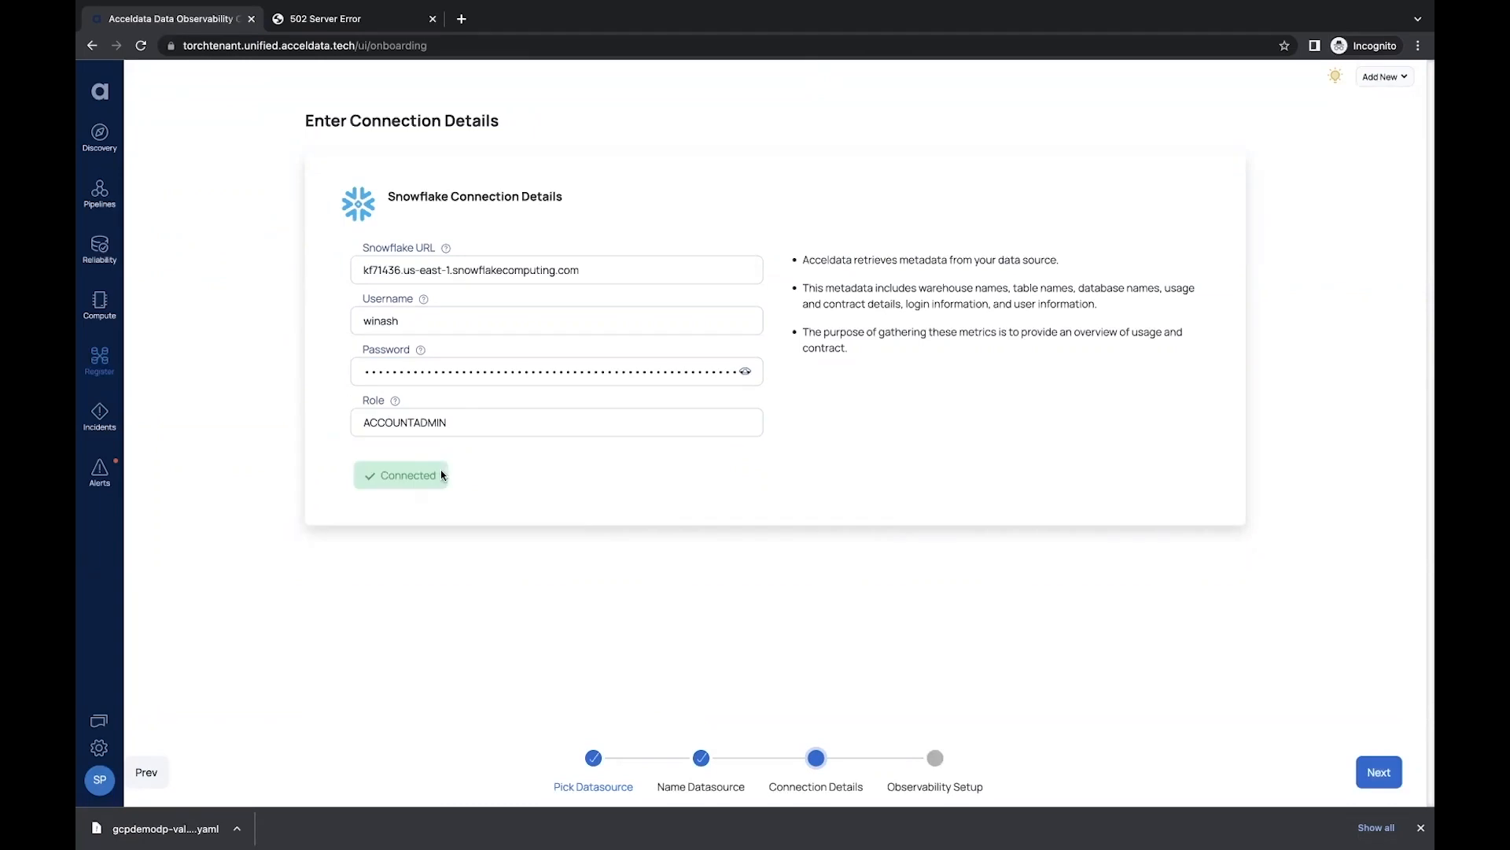
left_click(1378, 769)
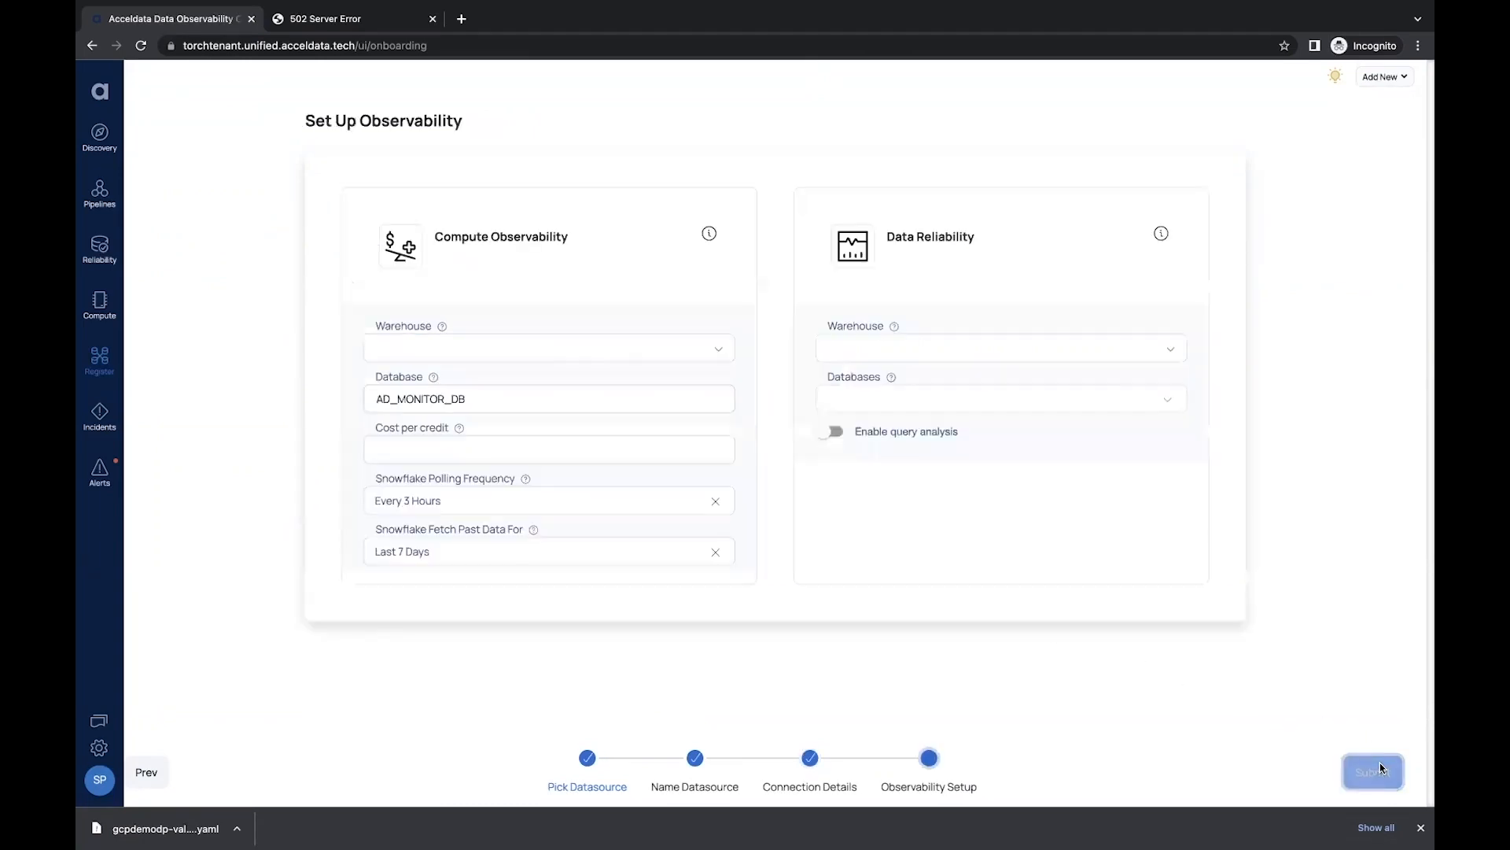
Step: Select warehouse AD_PRODUCT_DEMO for Compute Observability, and warehouse AMN_PERF_90_DAYS with database ACCELDATA_DB for Data Reliability
left_click(721, 353)
left_click(598, 409)
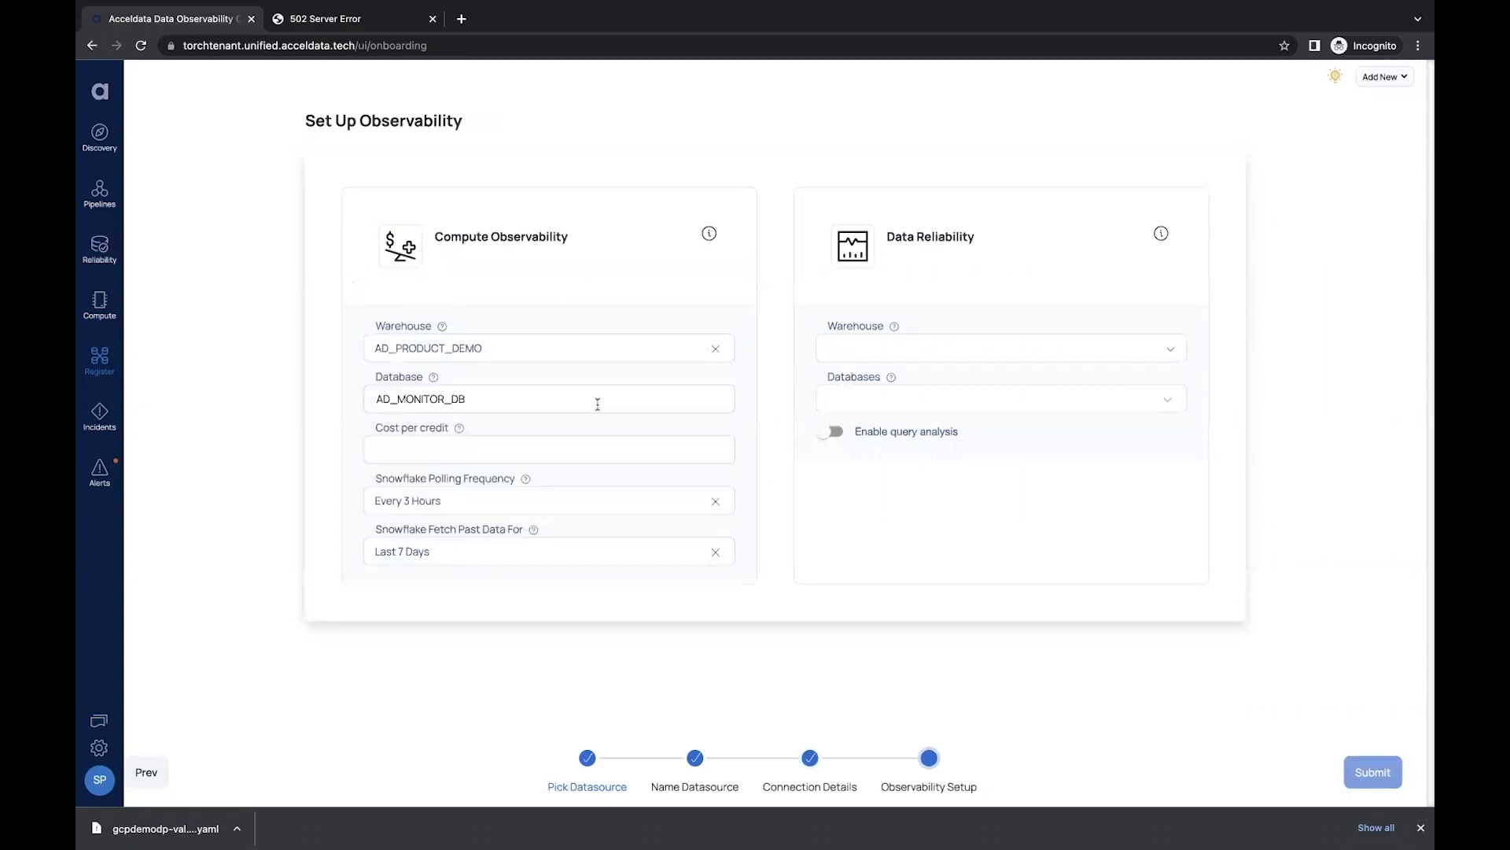
left_click(1170, 357)
left_click(936, 441)
left_click(938, 392)
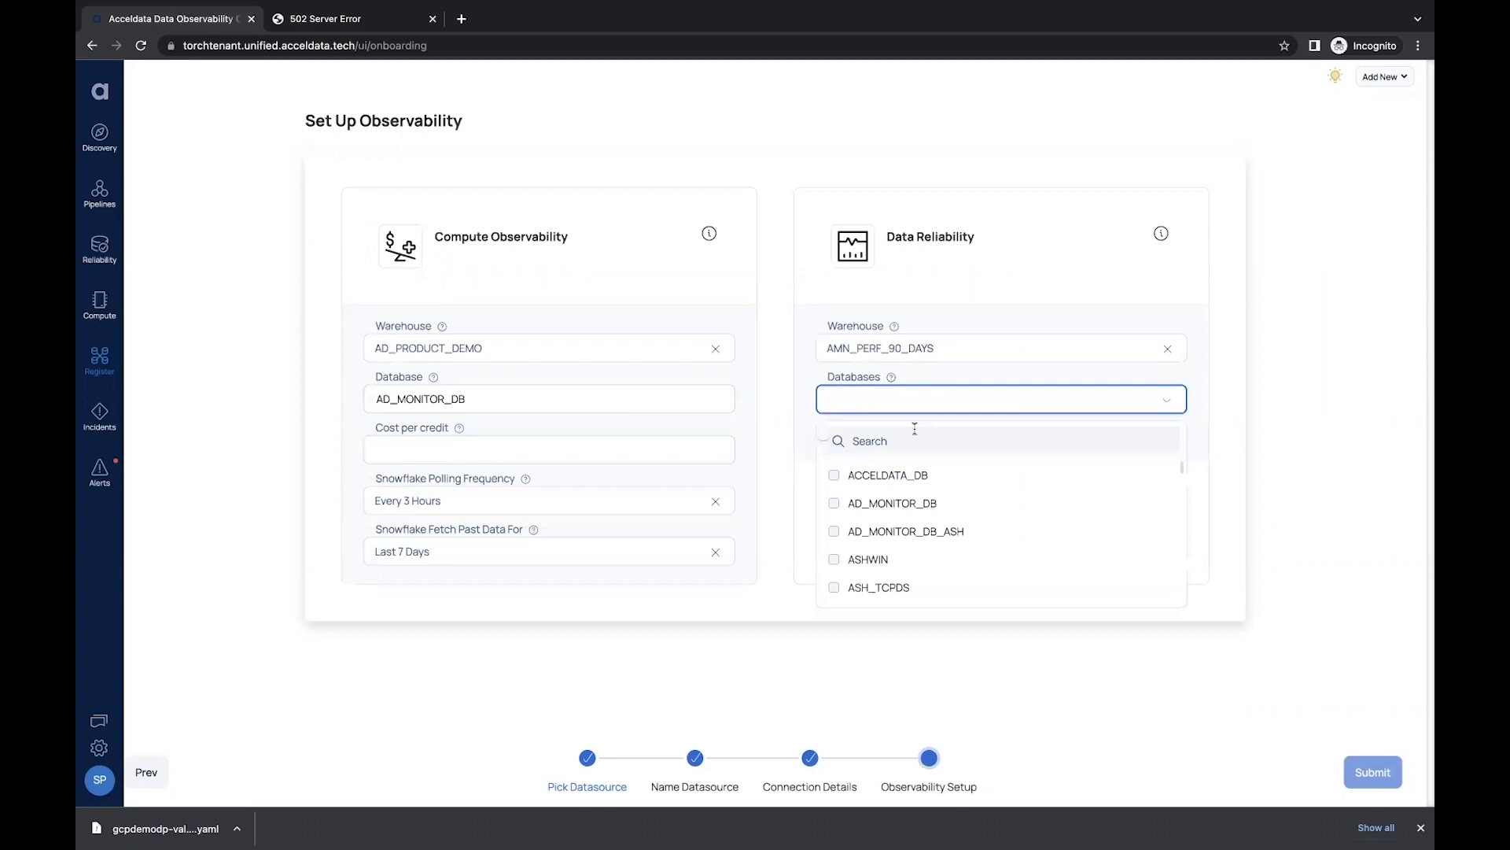
left_click(890, 476)
left_click(1181, 700)
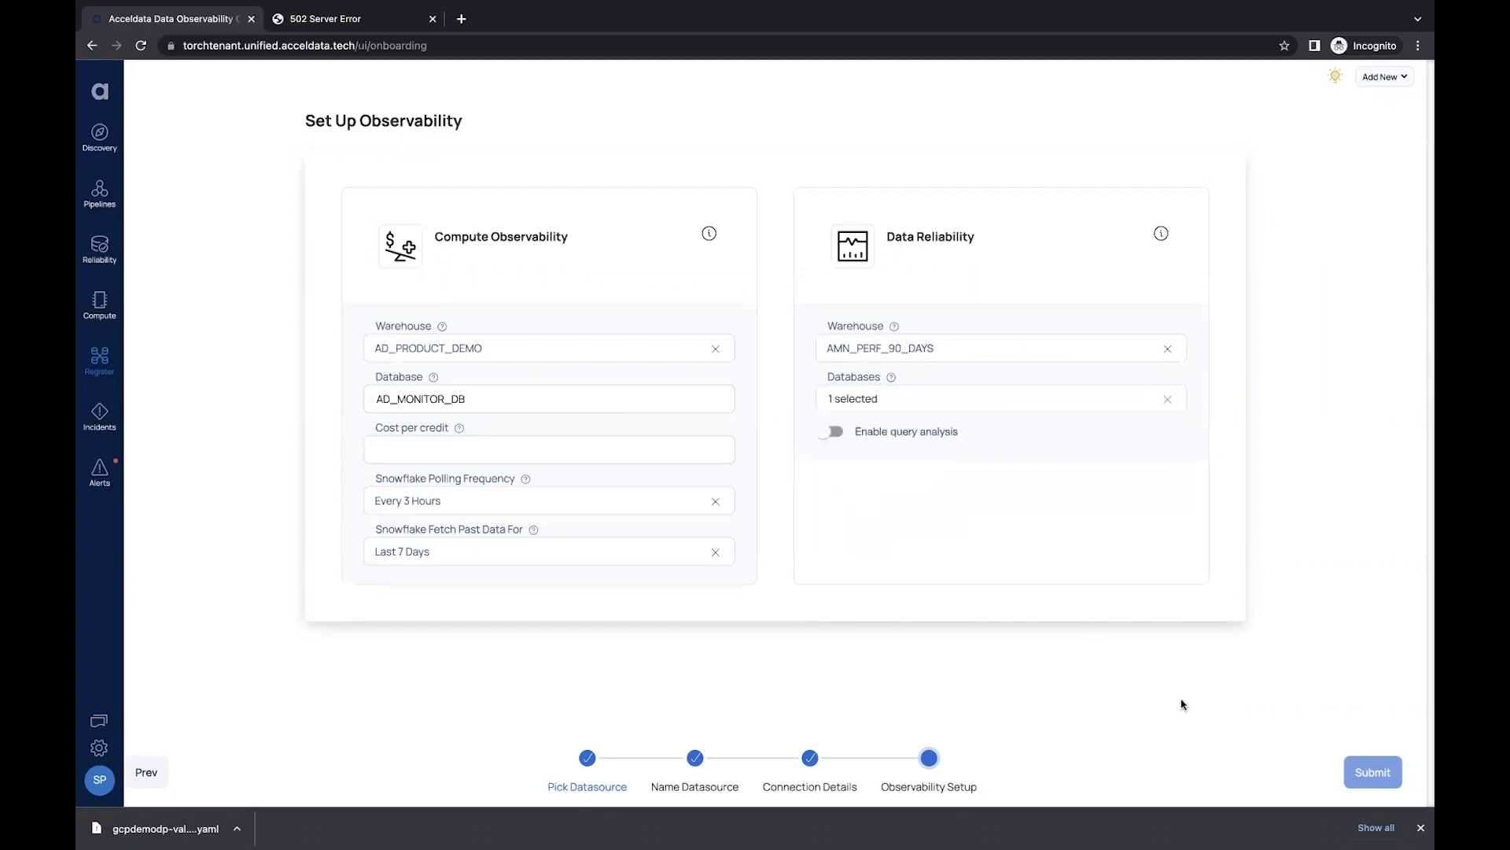
Step: Enable query analysis, set the cost per credit to 1, and submit the setup with the crawler started
left_click(836, 440)
left_click(651, 450)
type("1")
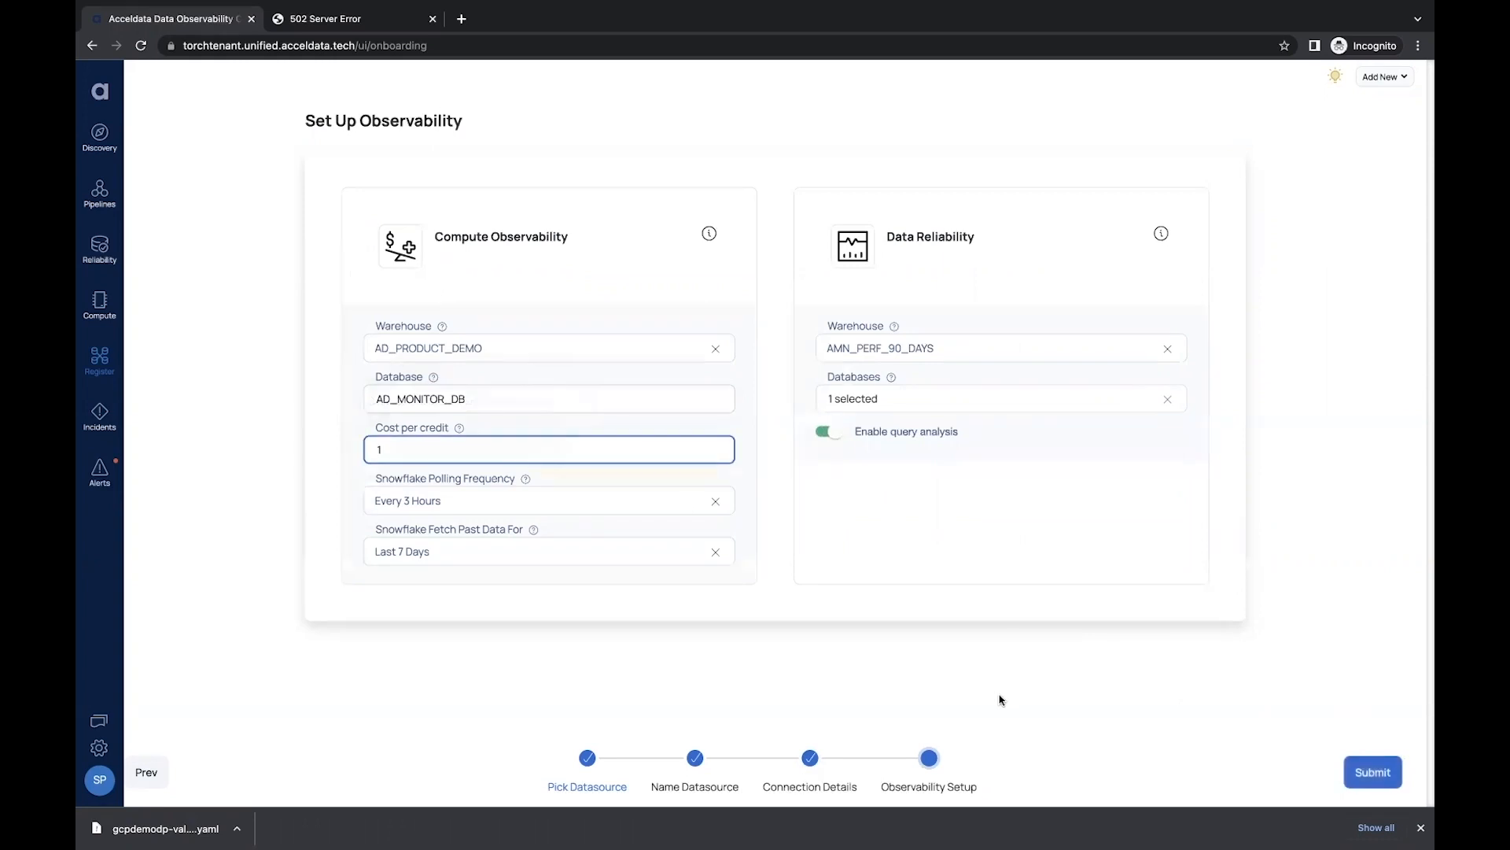
left_click(1391, 786)
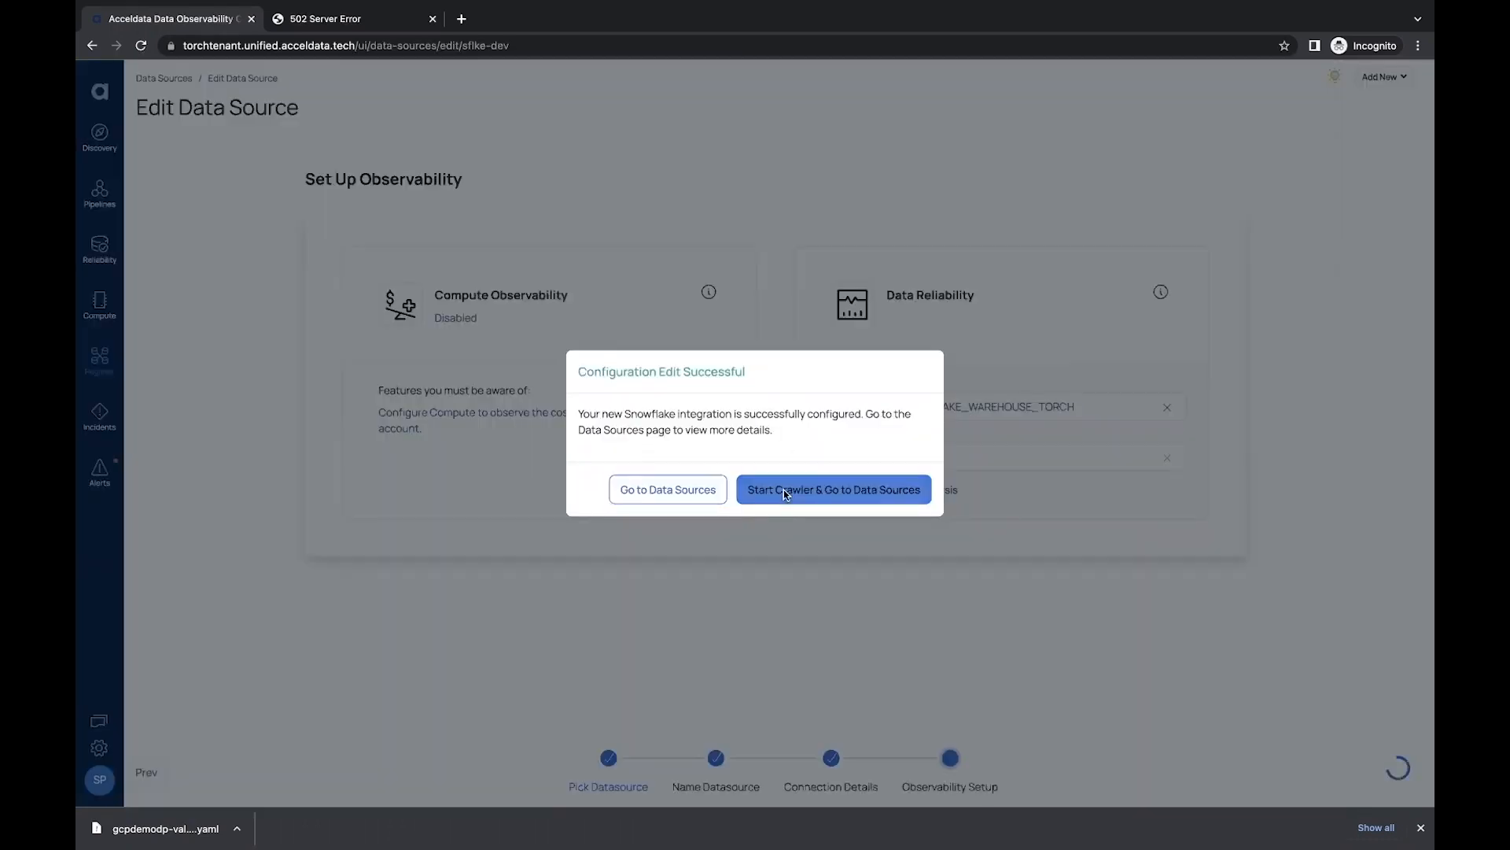
left_click(784, 492)
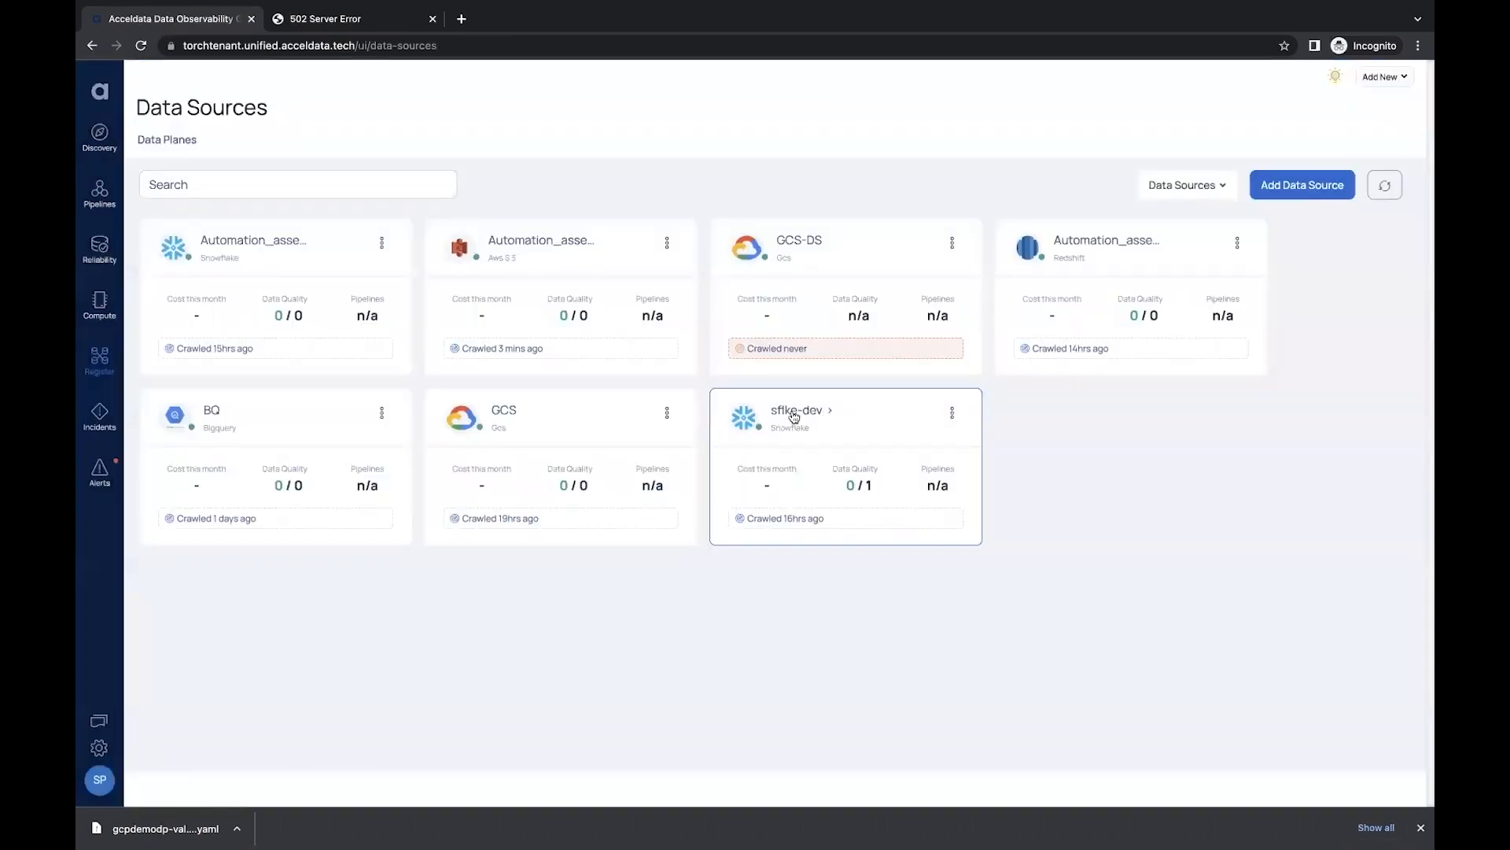
Step: Review the details of the Snowflake data source sflke-dev, close them and open one of its available actions
left_click(793, 417)
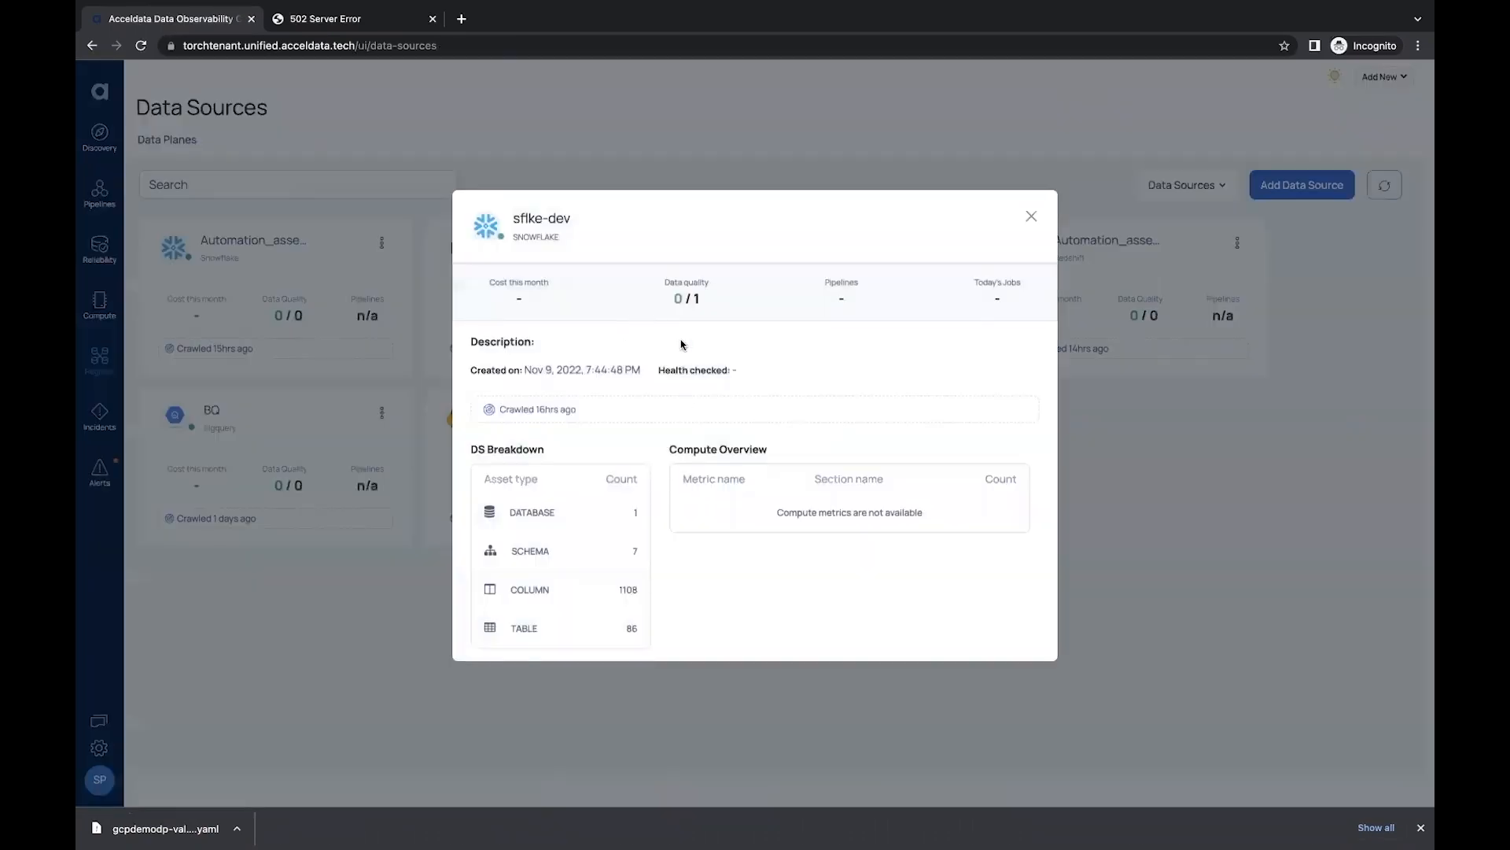
left_click(1096, 551)
left_click(952, 412)
left_click(995, 475)
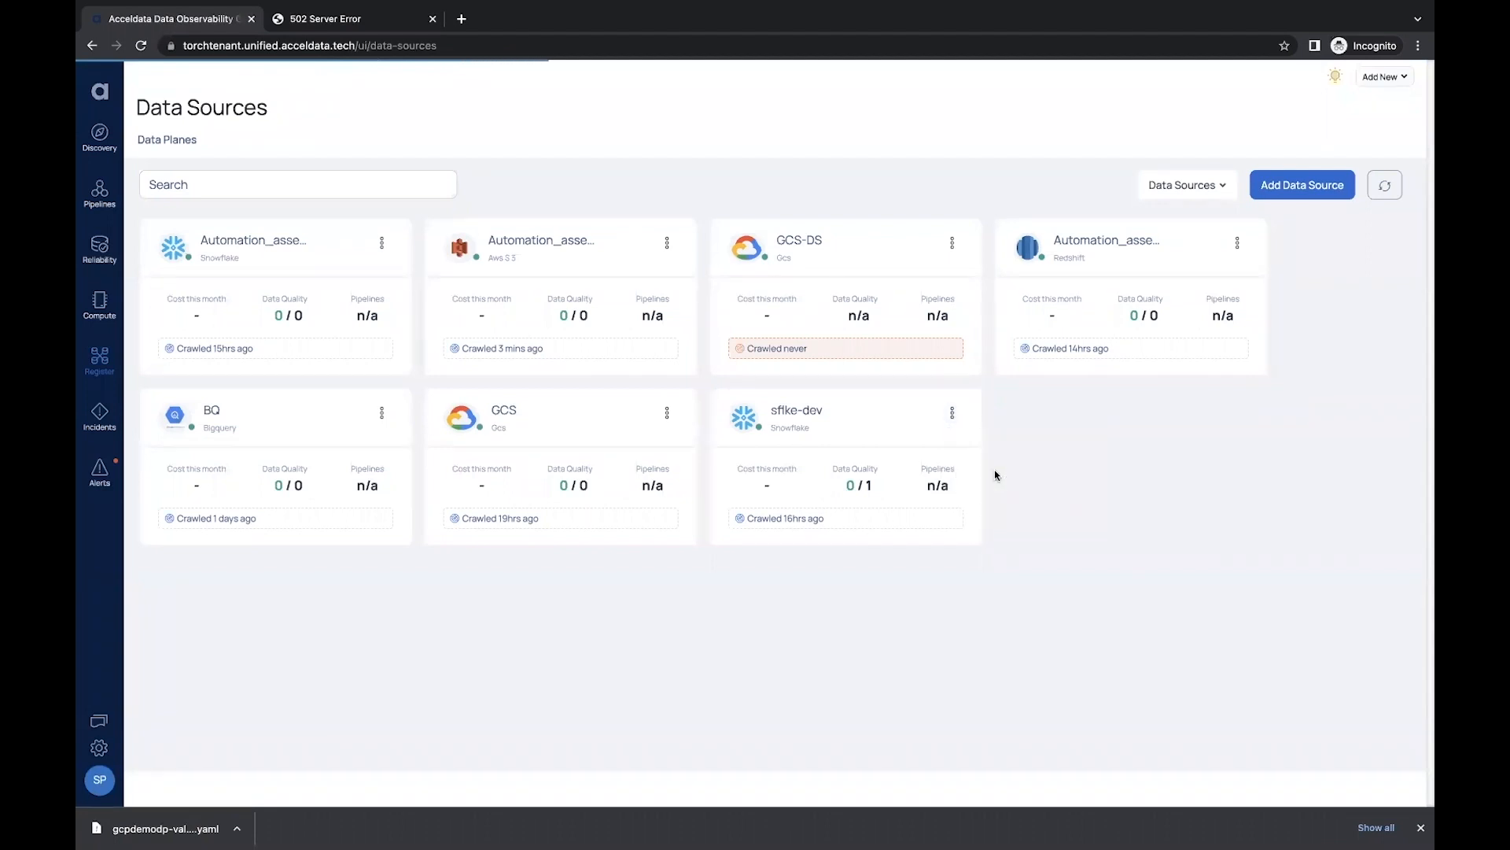